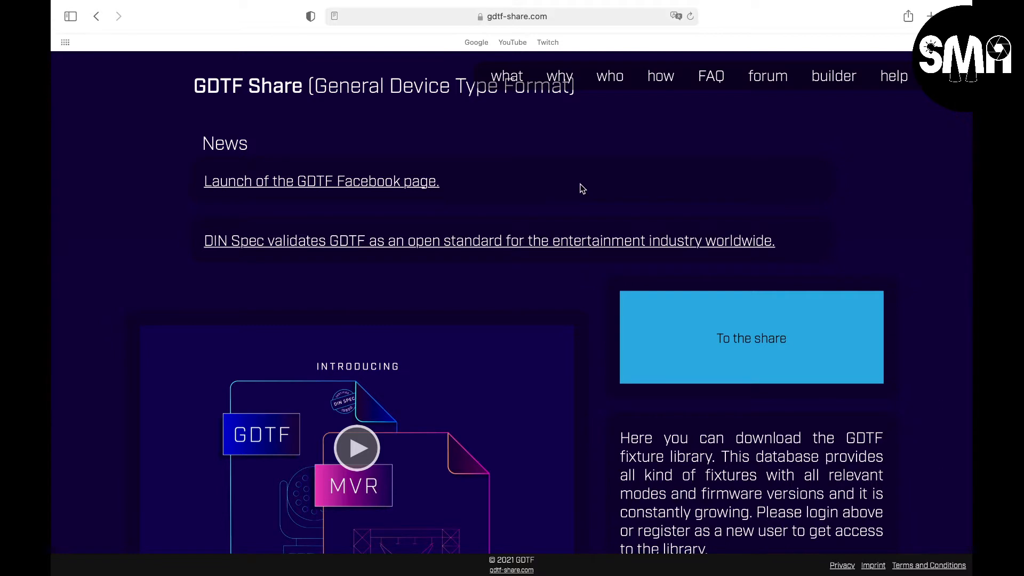
Step: Enter the GDTF share and open the Expolite fixture Tour-LED Pro 28 CMplusW Zoom MKII
left_click(723, 328)
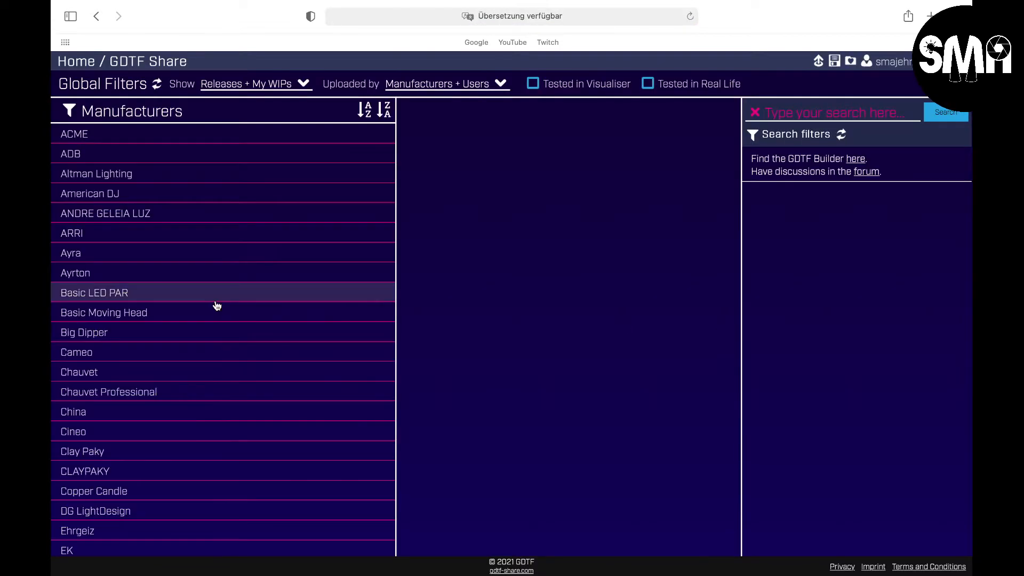
scroll(170, 384, "down", 5)
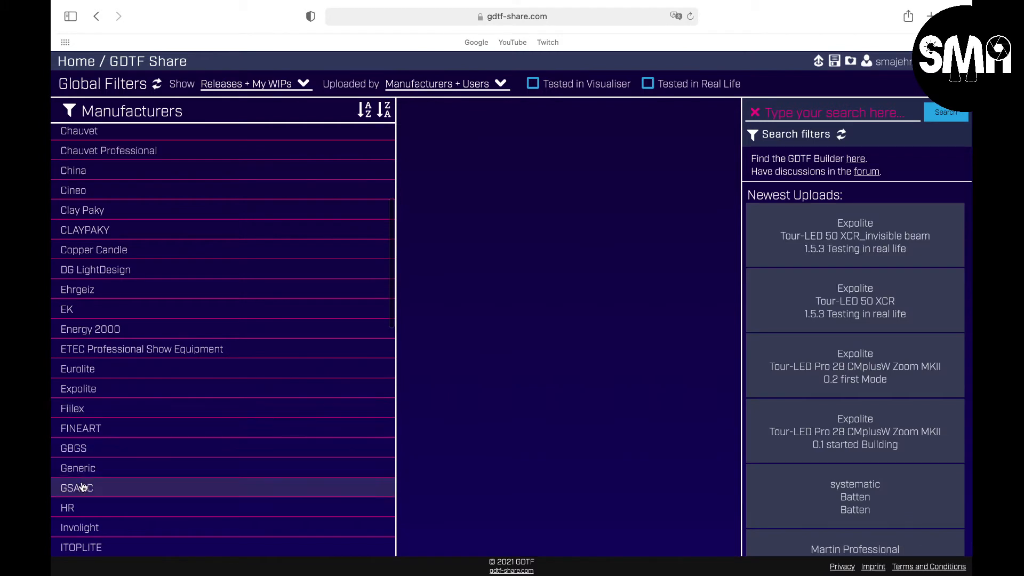
left_click(94, 390)
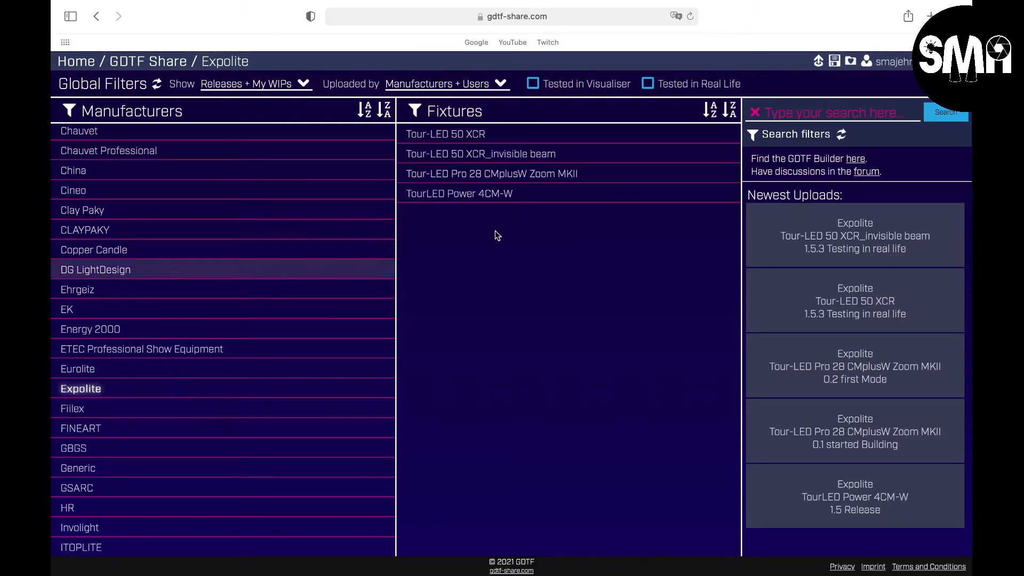
left_click(522, 175)
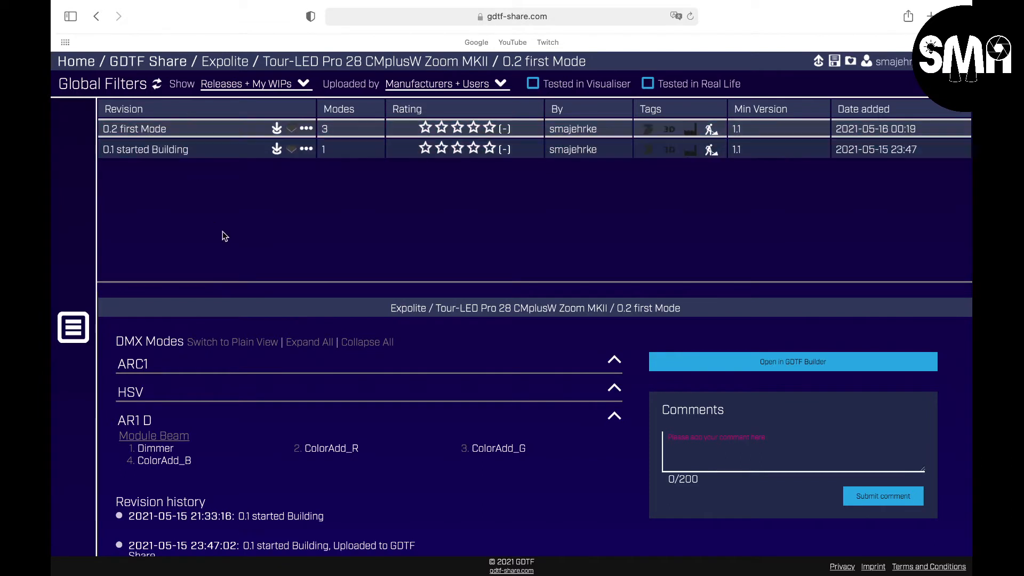
Step: Check revision 0.1 started Building, and open revision 0.2 first Mode in the GDTF Builder
left_click(235, 149)
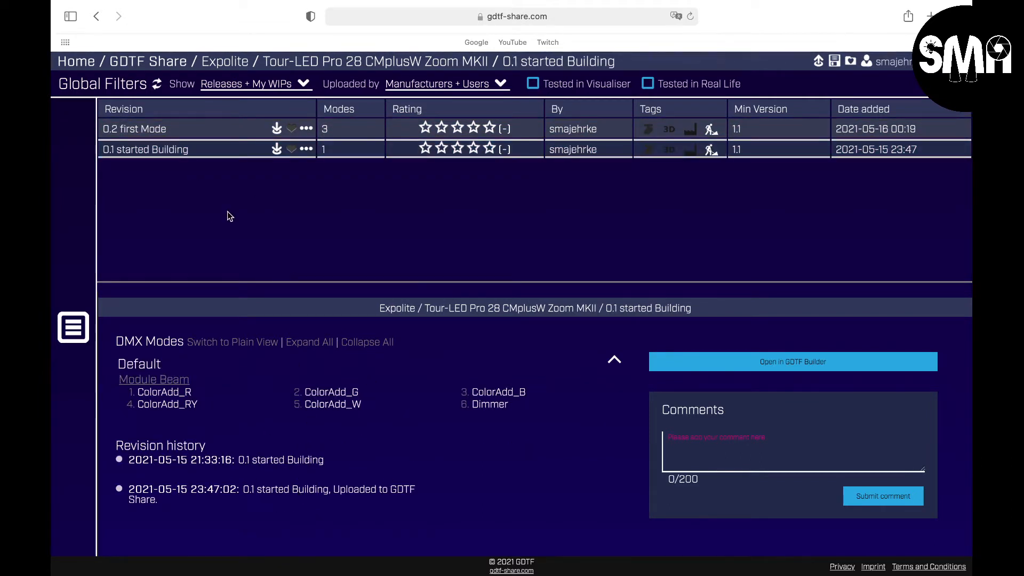
left_click(213, 130)
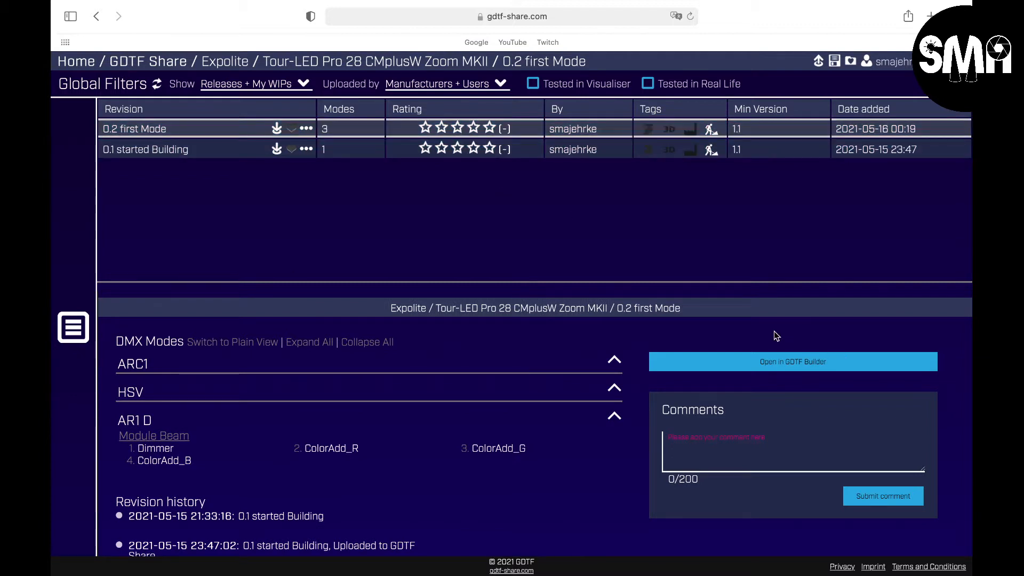
left_click(778, 366)
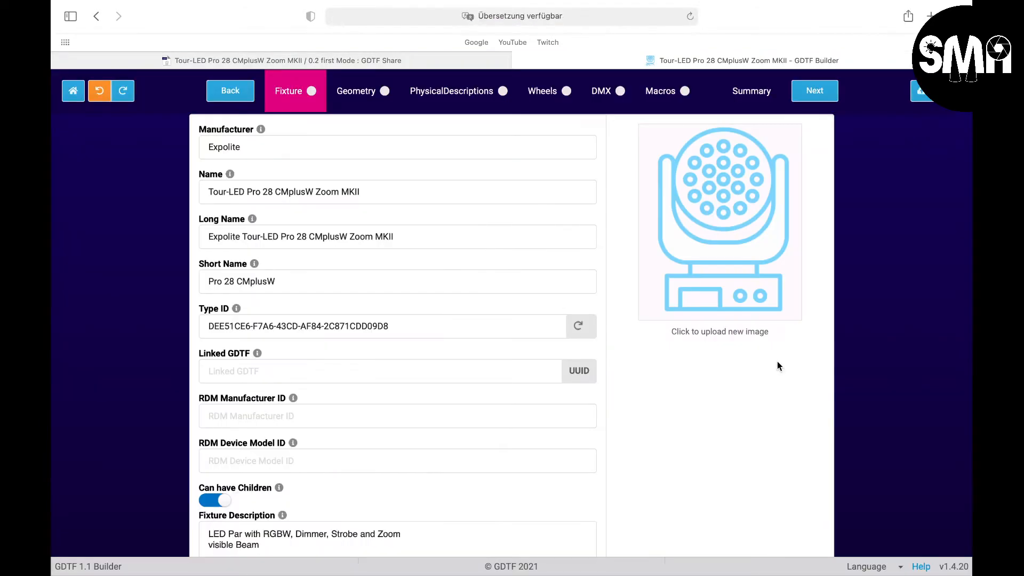
Step: Review the fixture's general data and open its DMX modes
scroll(308, 425, "down", 3)
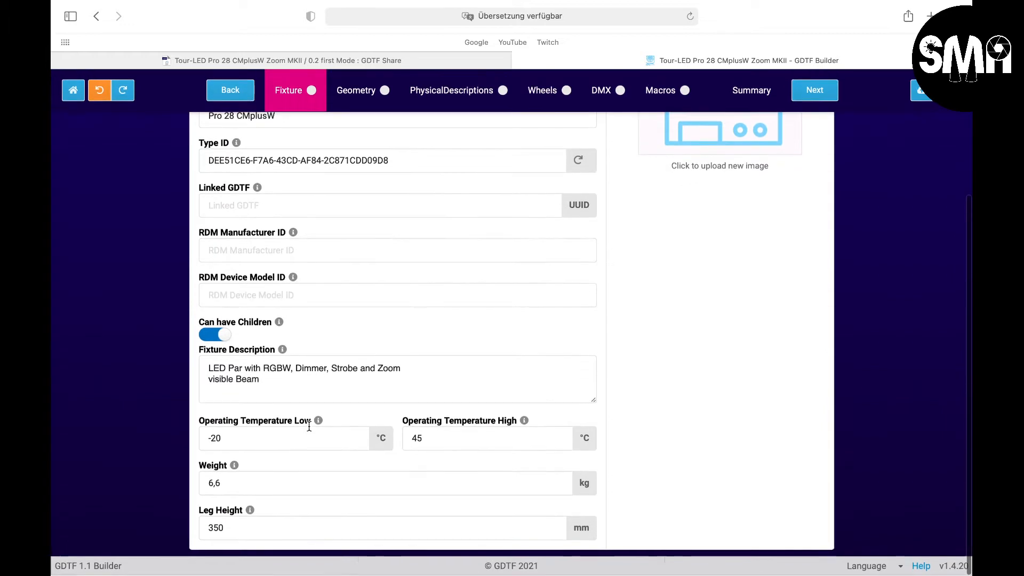
scroll(309, 425, "up", 3)
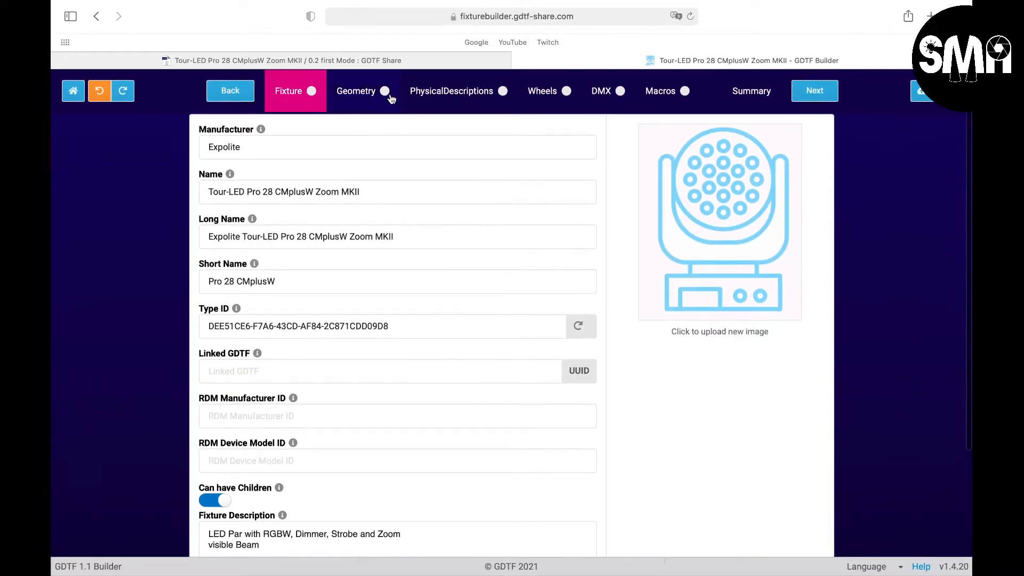
left_click(596, 95)
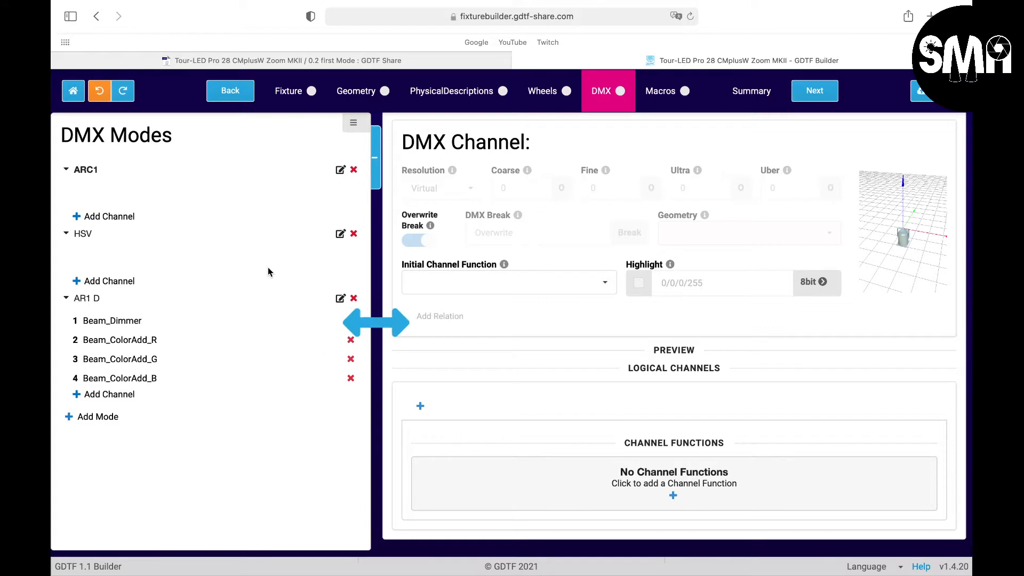
Step: Start a new channel in the ARC1 mode with Beam as its geometry
left_click(87, 174)
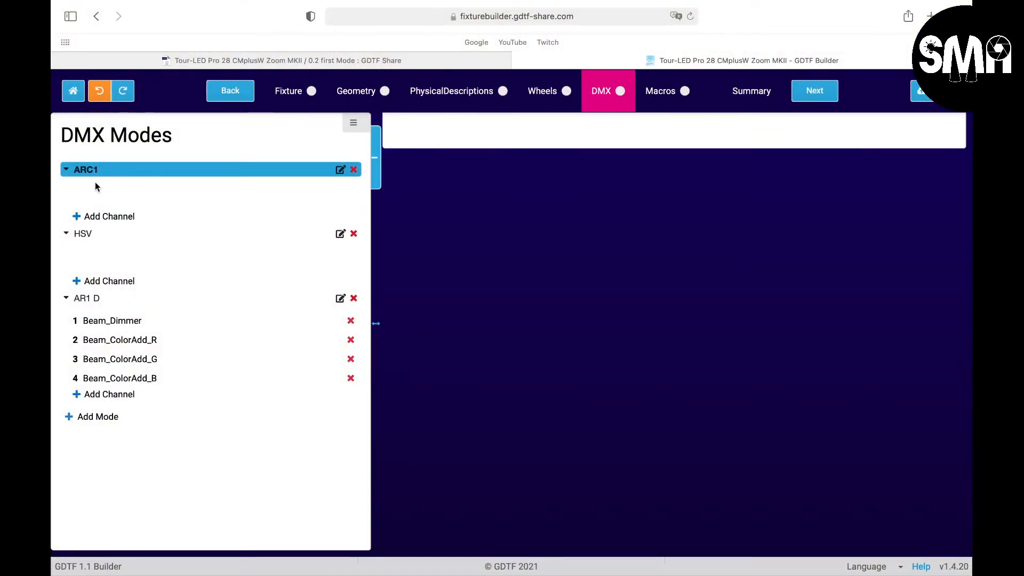
left_click(116, 218)
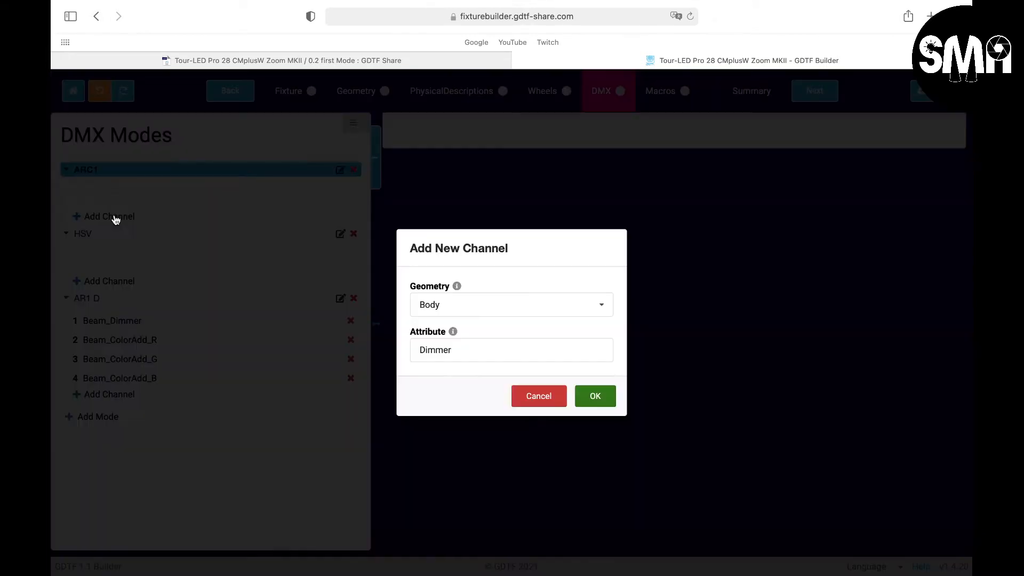
left_click(574, 310)
left_click(508, 352)
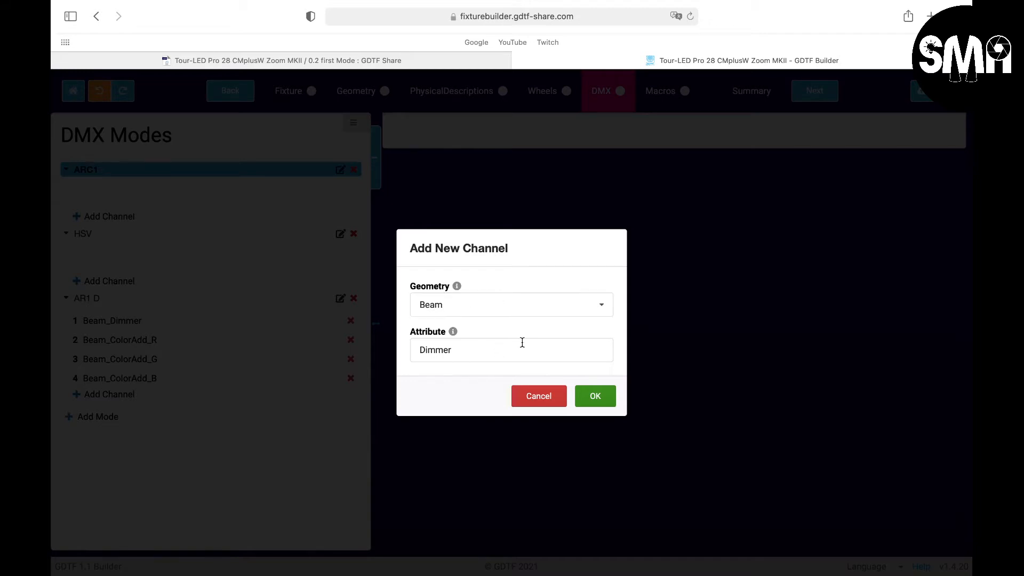
Step: Assign the ColorAdd_R attribute from the Color feature group's RGB feature and add the channel to ARC1
left_click(503, 350)
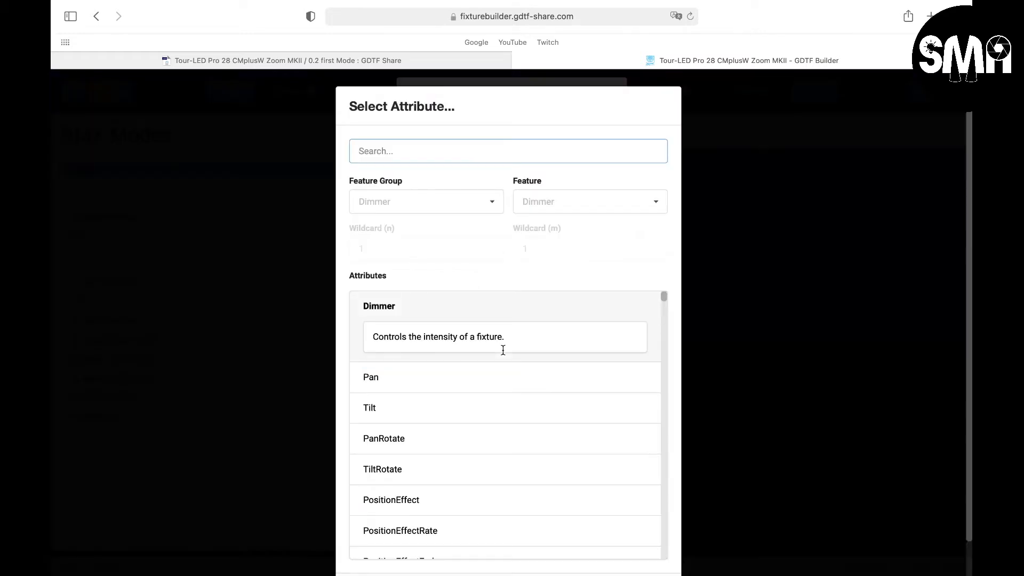
left_click(456, 201)
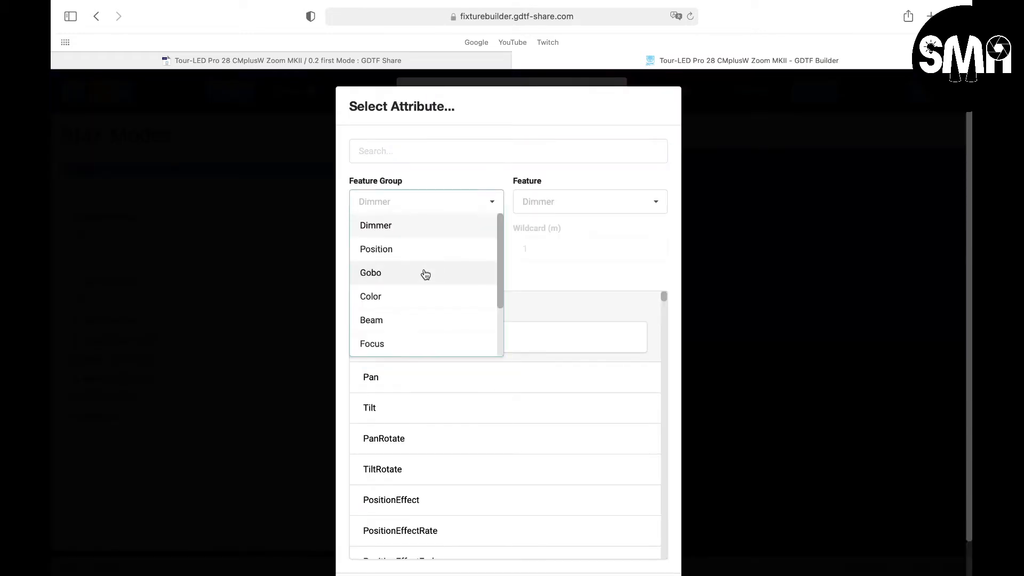
left_click(425, 274)
left_click(420, 204)
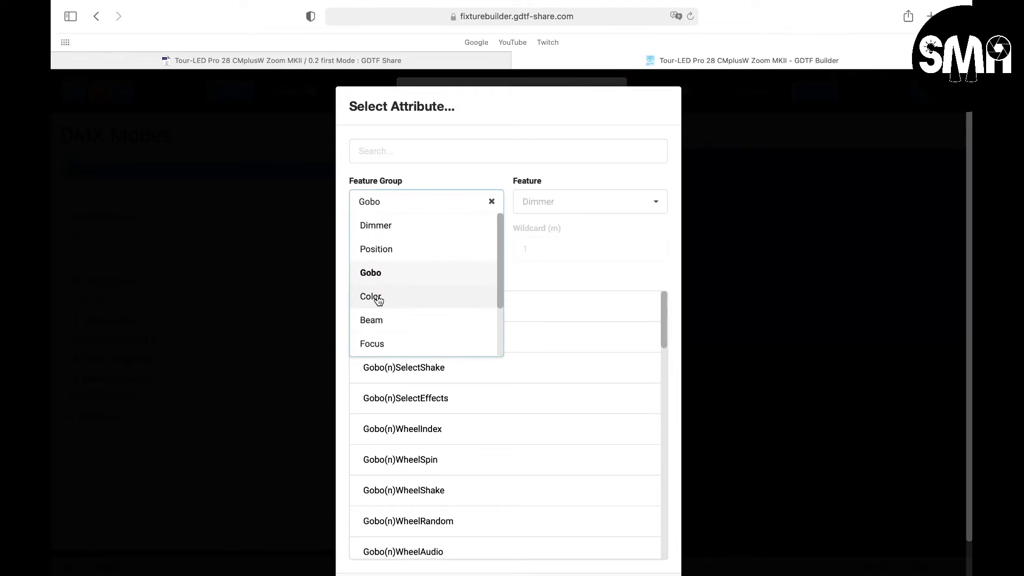
left_click(378, 300)
left_click(543, 209)
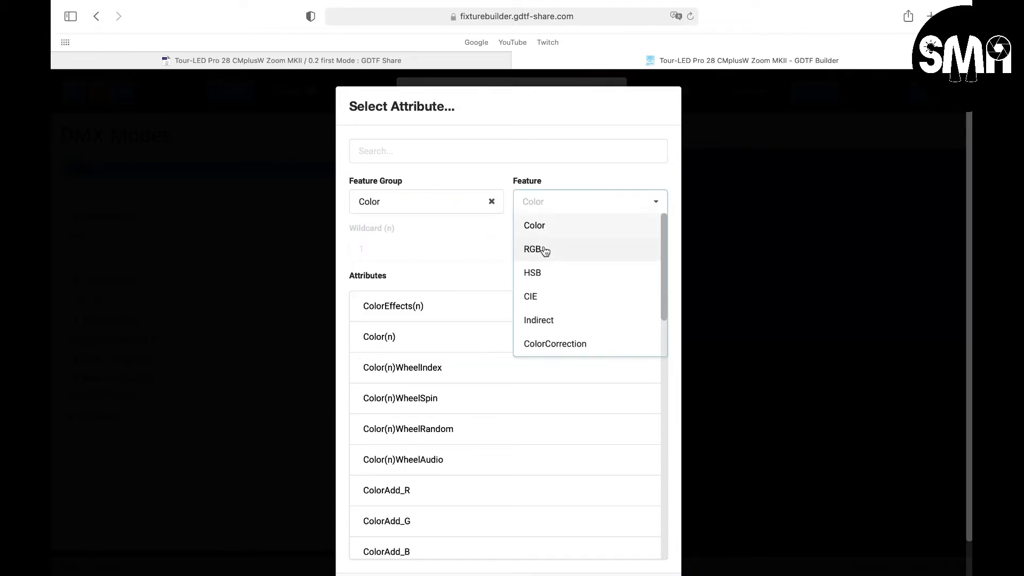
left_click(573, 251)
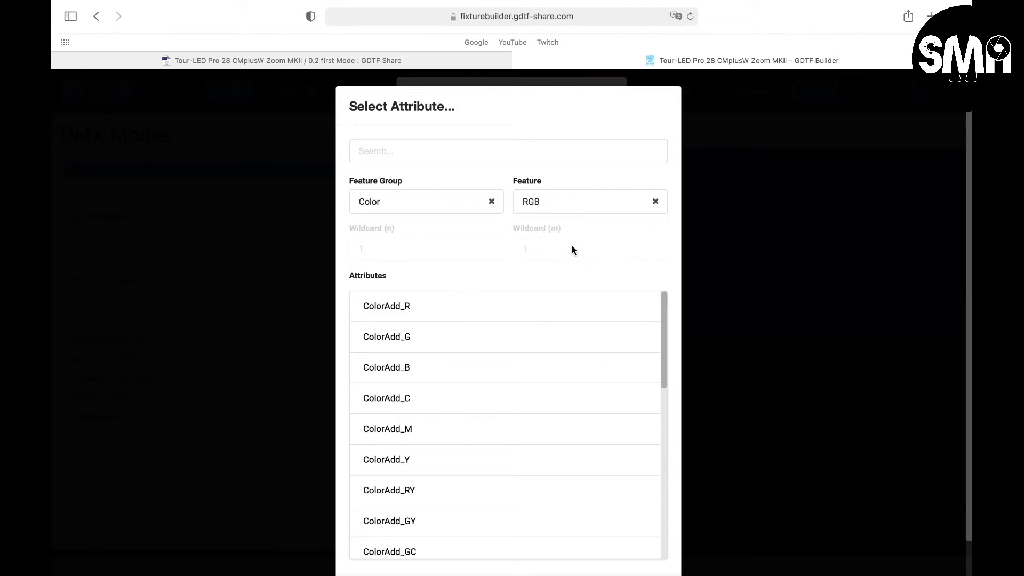
left_click(409, 307)
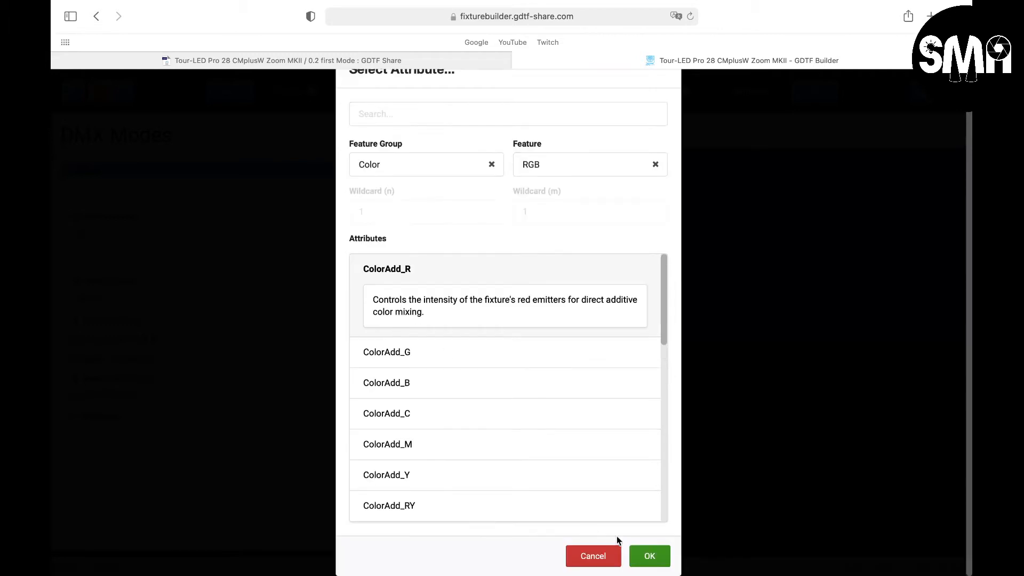
left_click(649, 557)
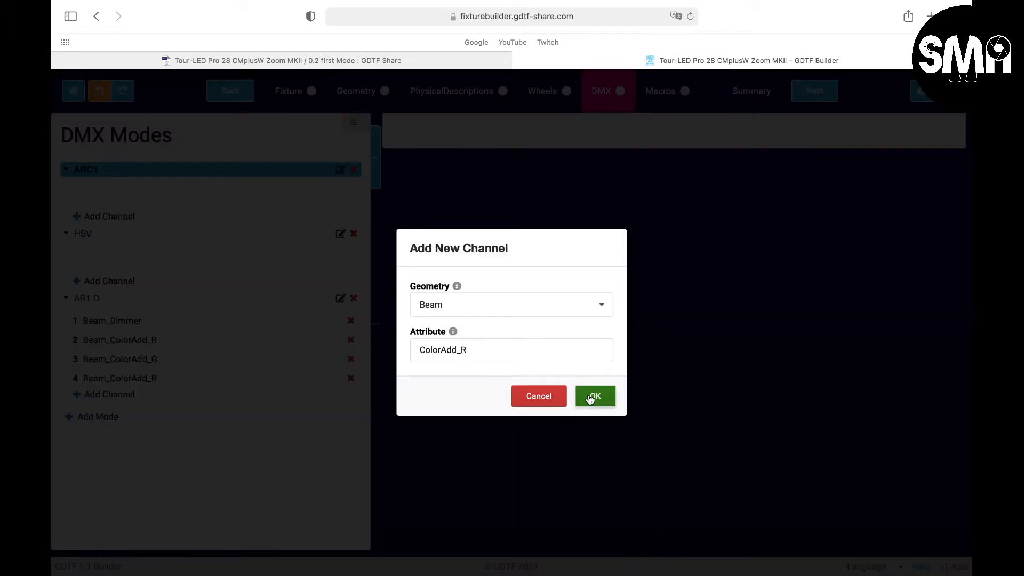
left_click(592, 397)
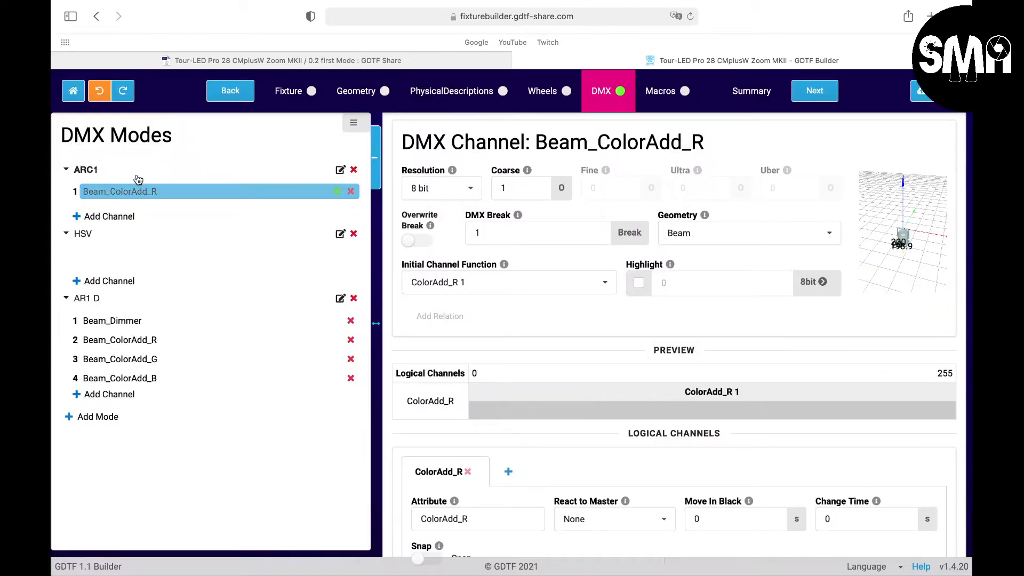
Step: Add a second ARC1 channel with Beam geometry and the ColorAdd_G attribute from the Color group's RGB feature
left_click(100, 220)
left_click(476, 309)
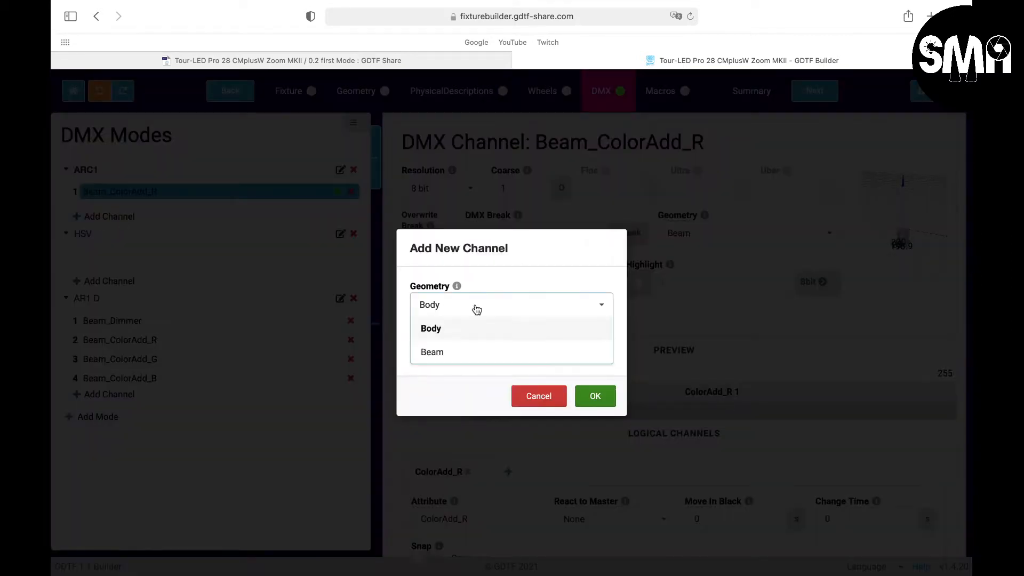
left_click(457, 352)
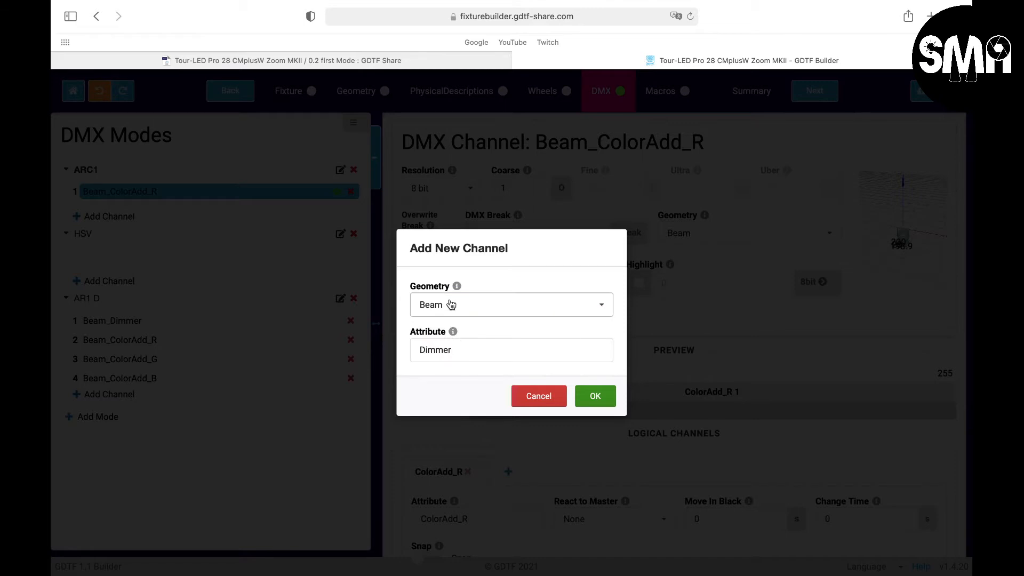
left_click(490, 355)
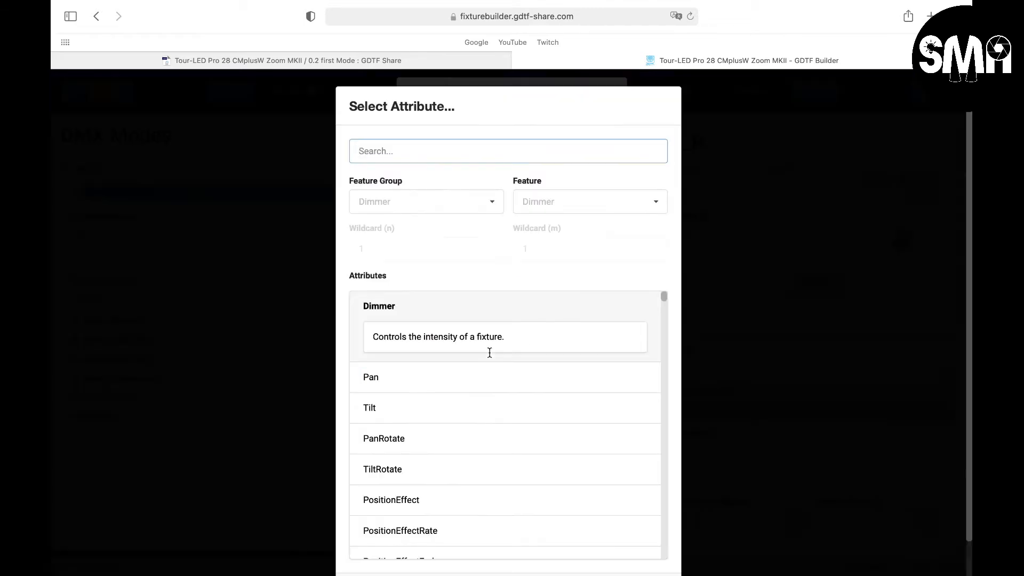
left_click(449, 206)
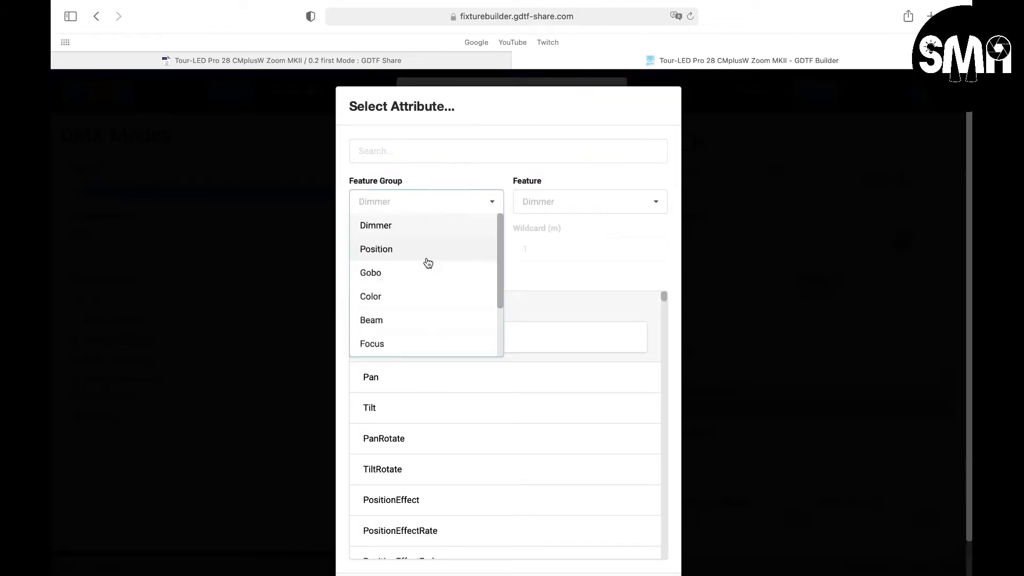
left_click(407, 295)
left_click(560, 201)
left_click(549, 247)
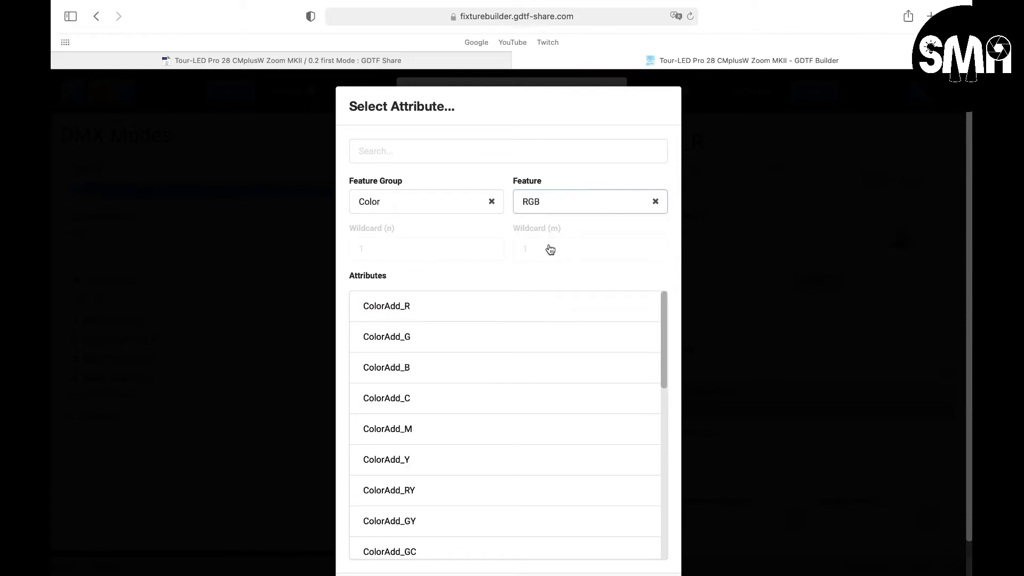
left_click(399, 335)
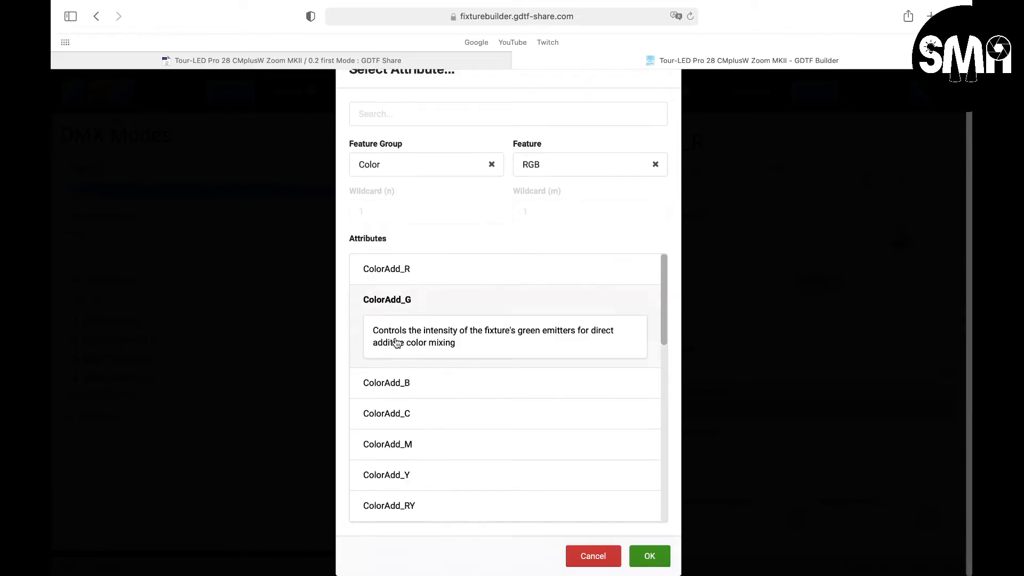
left_click(649, 554)
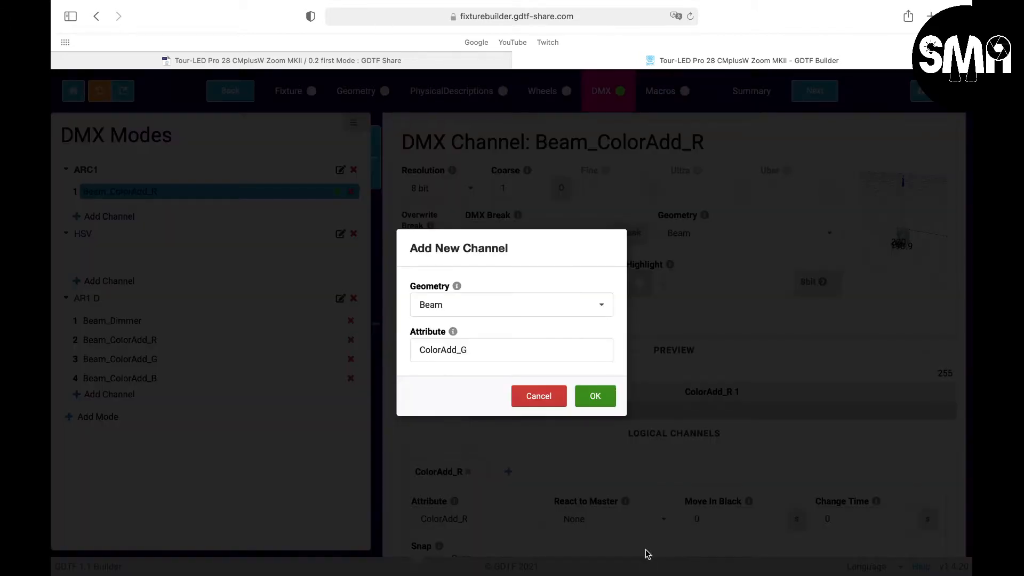
left_click(594, 397)
Step: Add a third ARC1 channel with Beam geometry and the ColorAdd_B attribute from the Color group's RGB feature
left_click(125, 226)
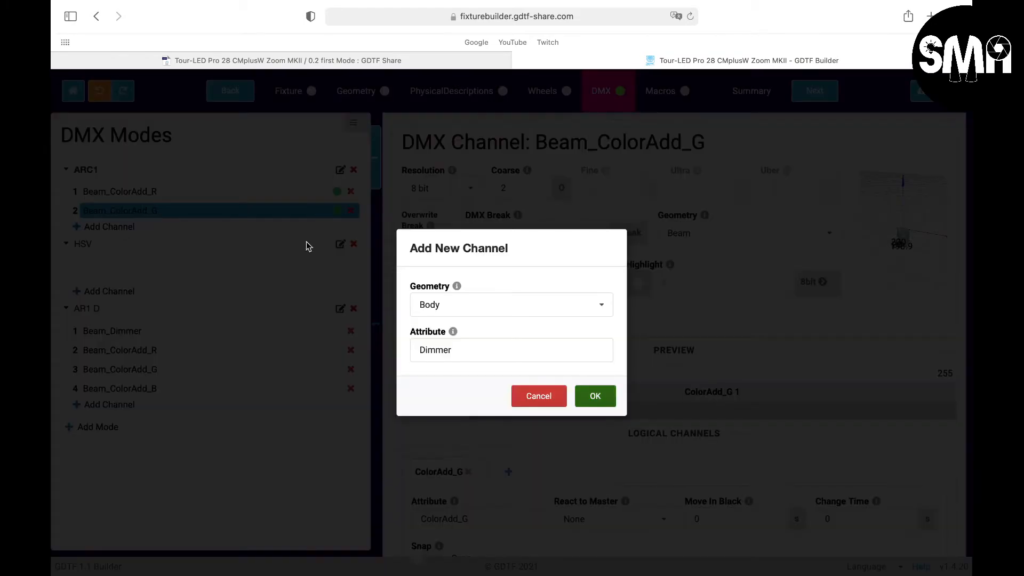
left_click(489, 306)
left_click(465, 351)
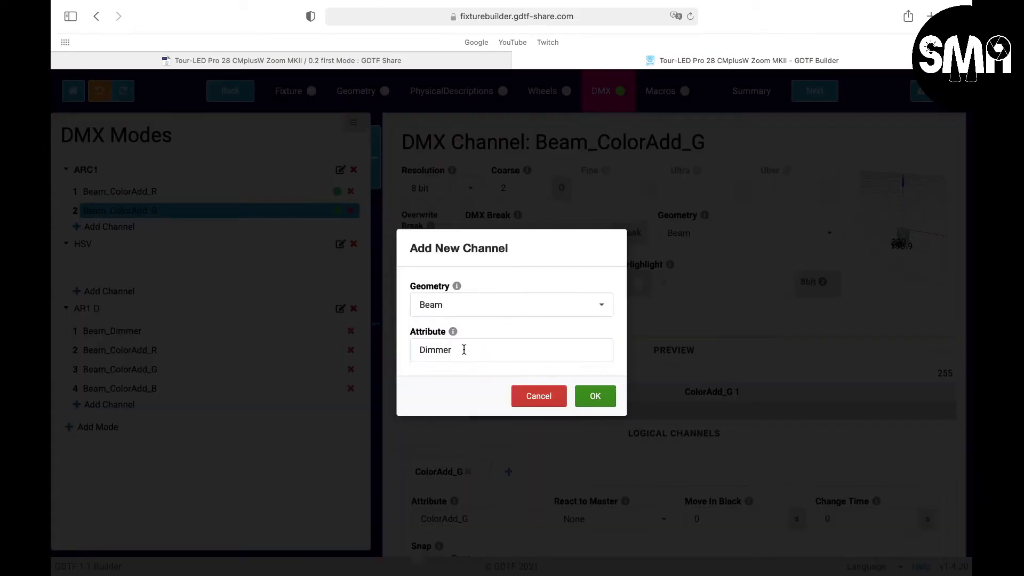
left_click(464, 350)
left_click(473, 202)
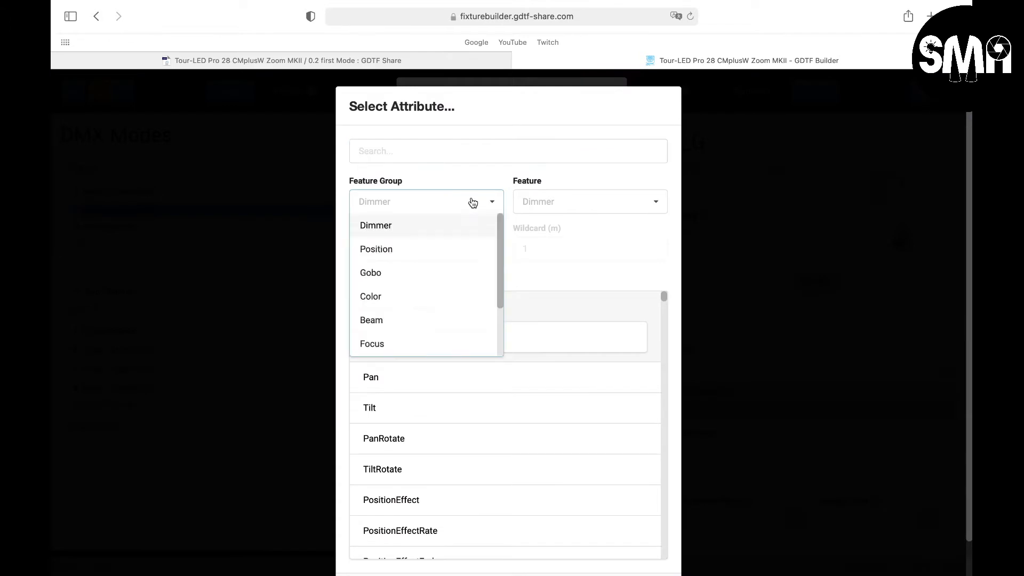
left_click(445, 295)
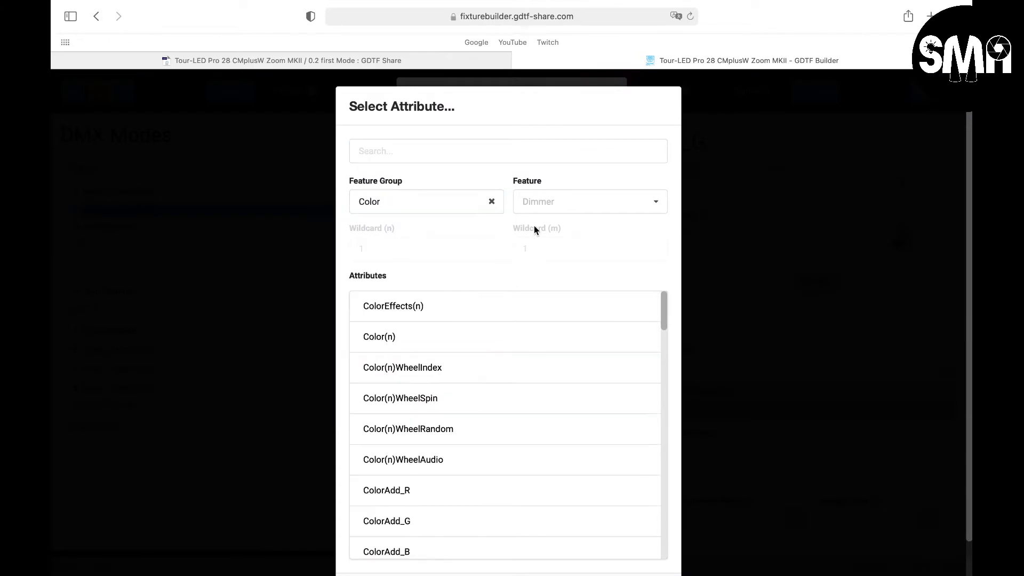
left_click(549, 206)
left_click(533, 250)
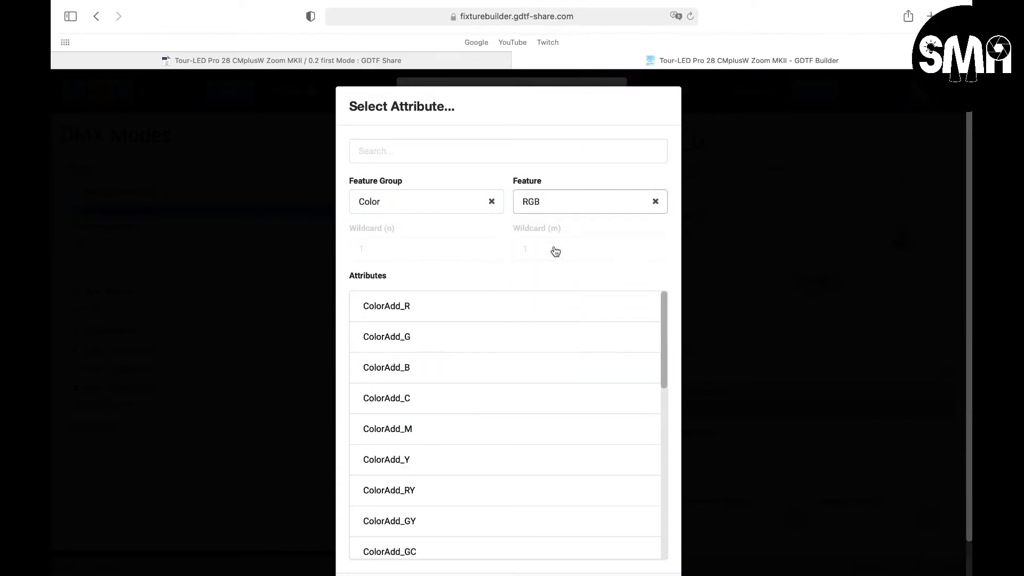
left_click(457, 368)
left_click(649, 555)
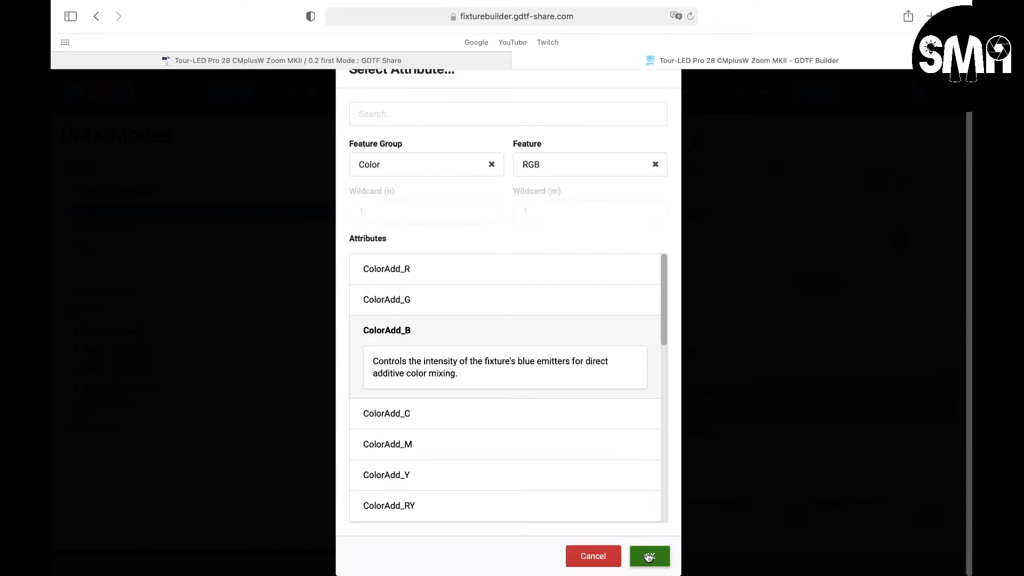
left_click(596, 398)
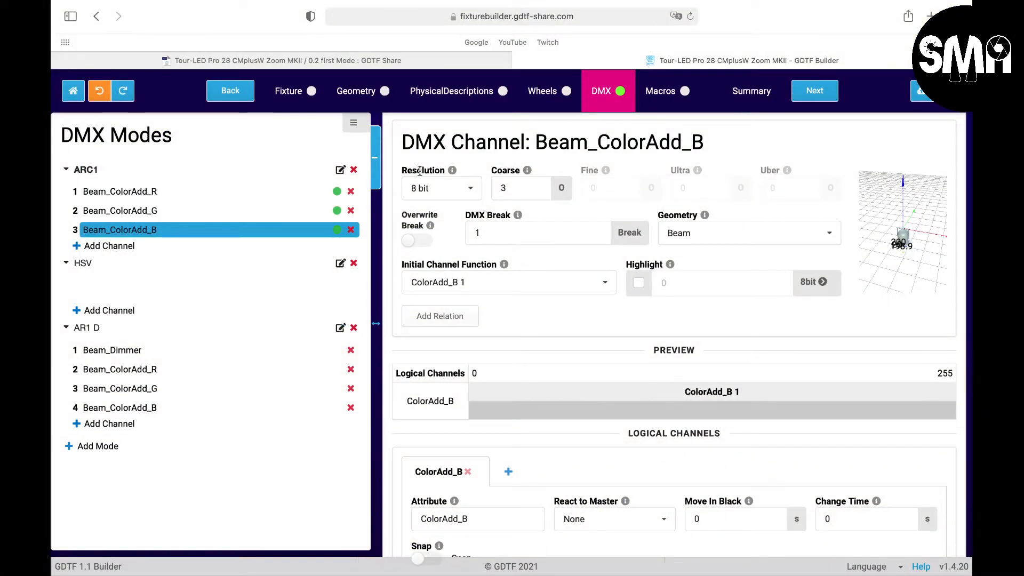
Step: Review the resolution, coarse address and DMX break settings of ARC1's red, green and blue channels
left_click(128, 193)
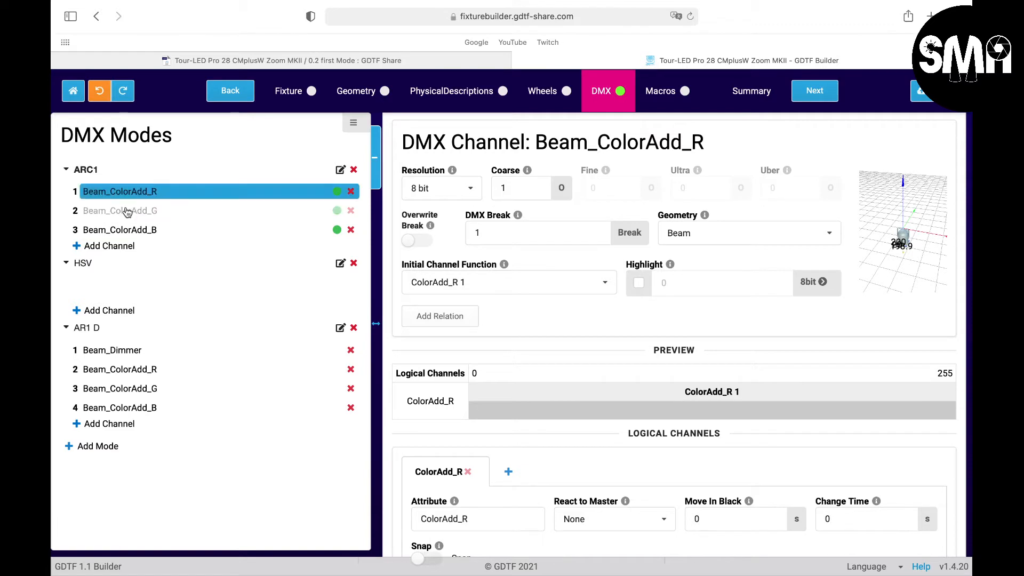
left_click(126, 213)
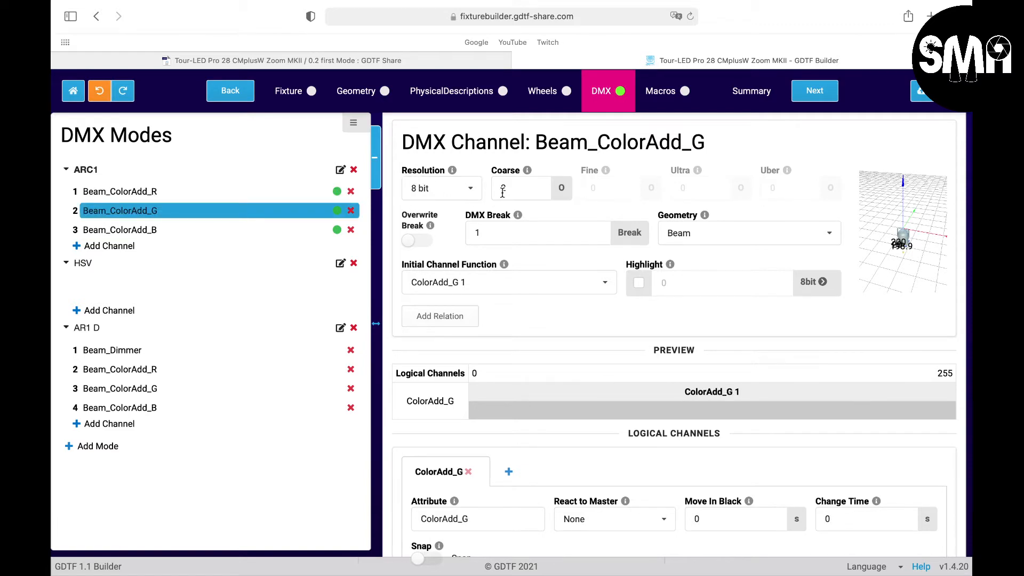
left_click(175, 192)
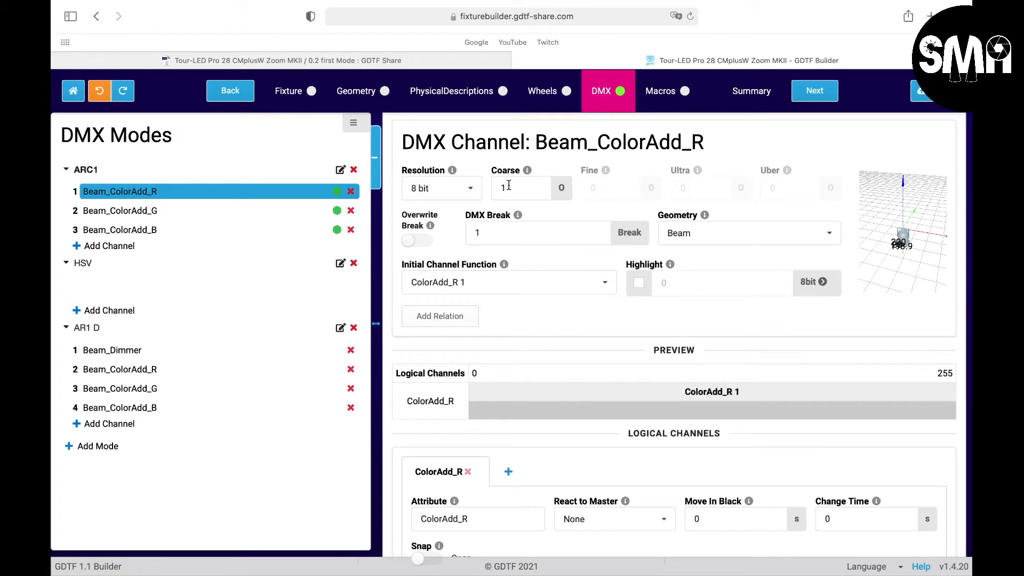
left_click(508, 185)
left_click(144, 213)
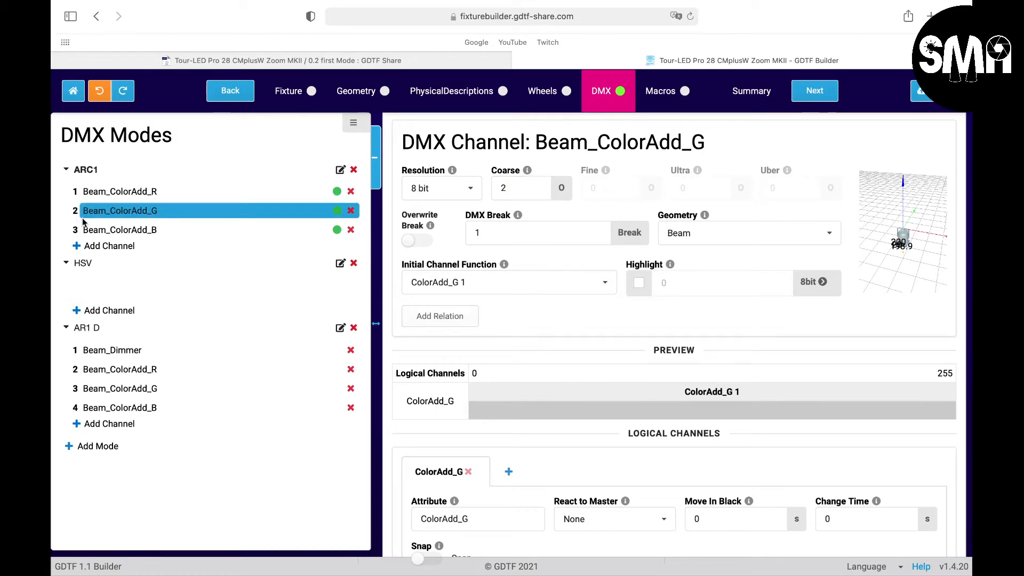
left_click(129, 232)
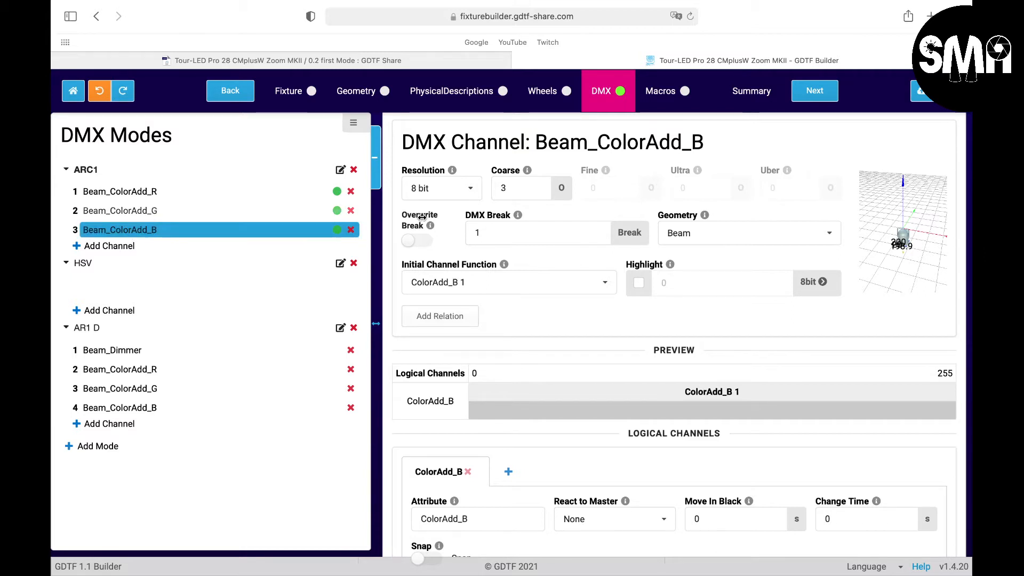
left_click(515, 227)
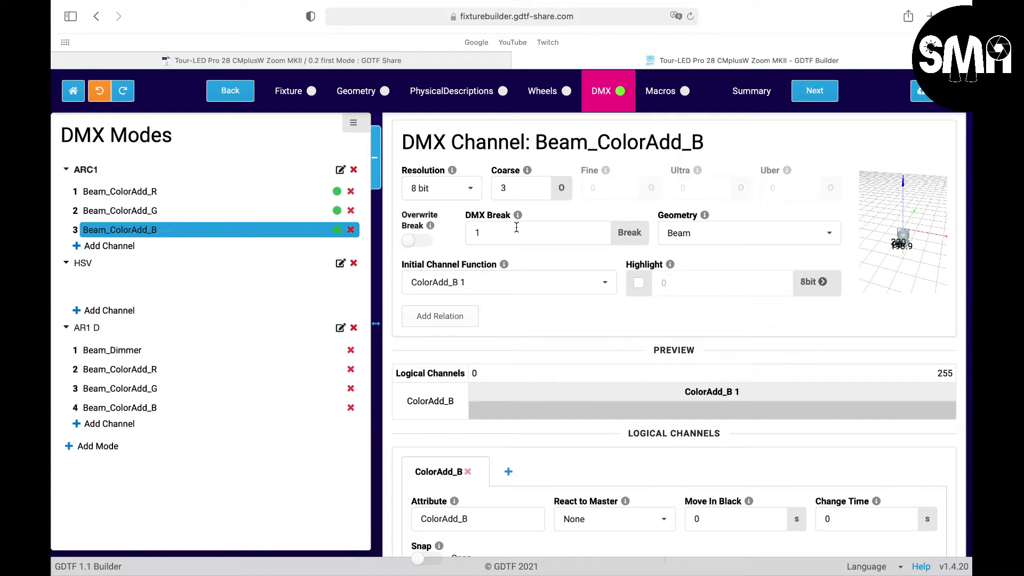
Step: Enable the highlight value on ARC1's Beam_ColorAdd_R channel and set it to 255
left_click(91, 193)
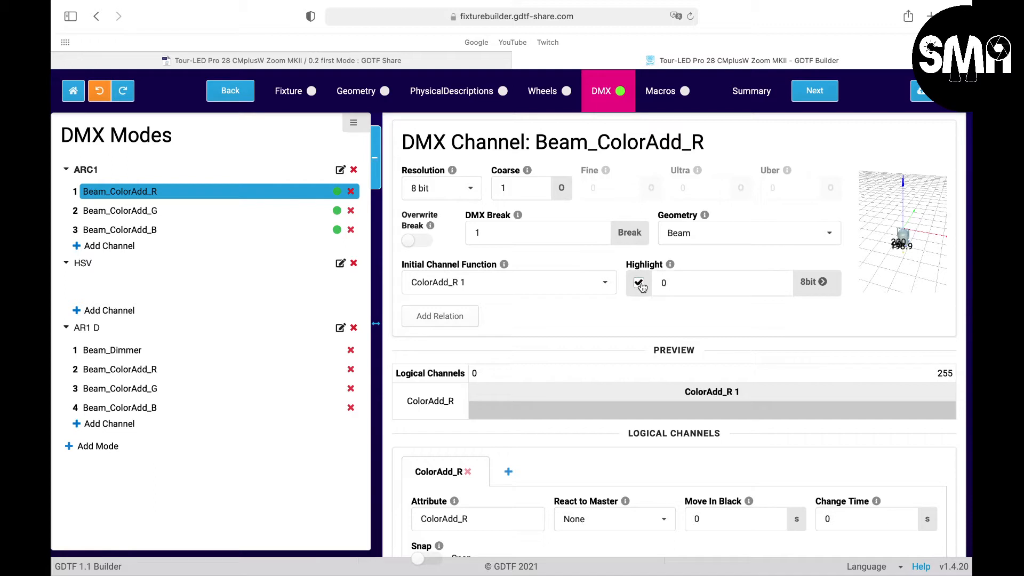
left_click(671, 281)
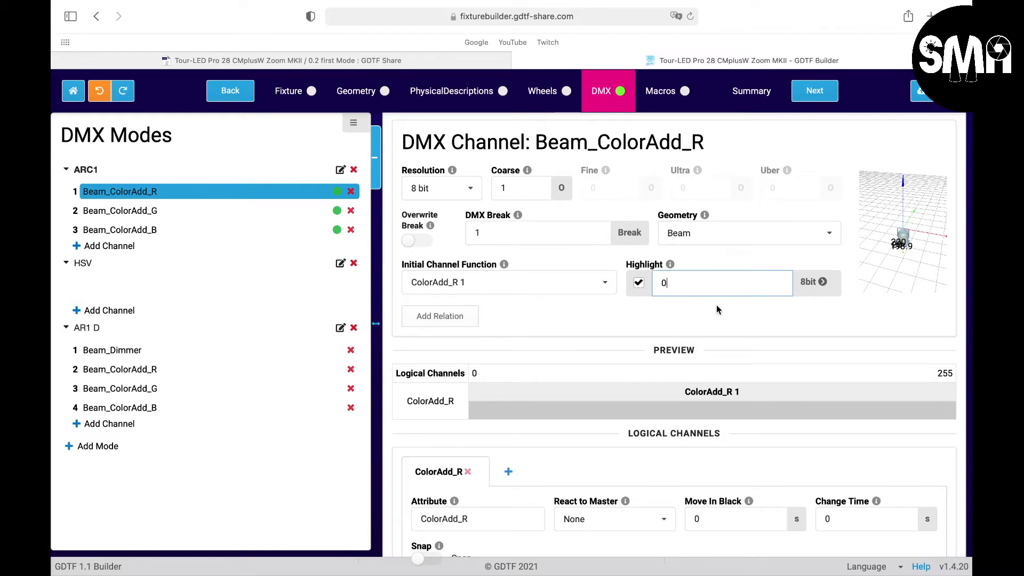
key("BackSpace")
type("255")
Step: Enable the highlight value on ARC1's Beam_ColorAdd_G channel and set it to 255
left_click(142, 211)
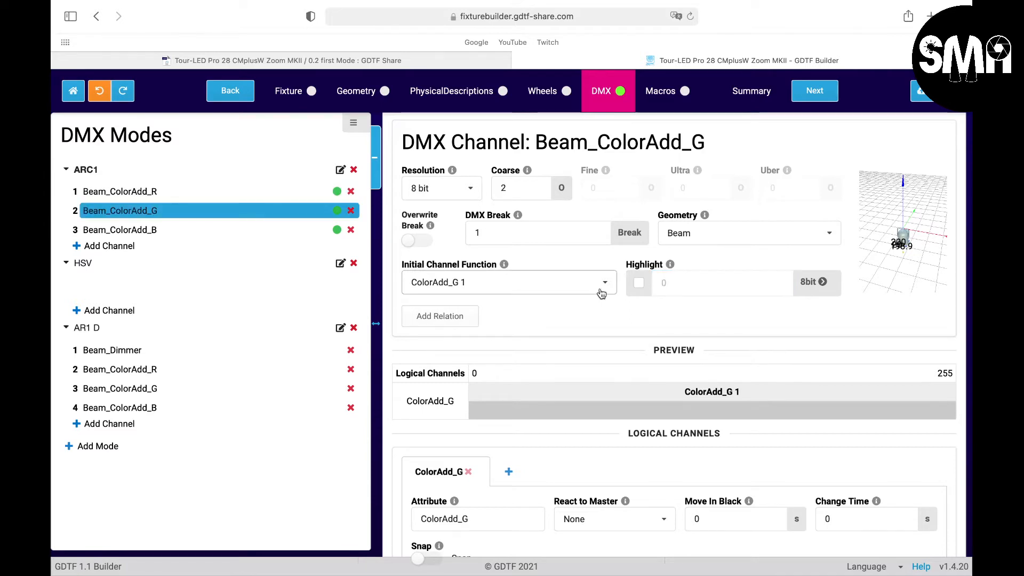
left_click(639, 283)
left_click(673, 283)
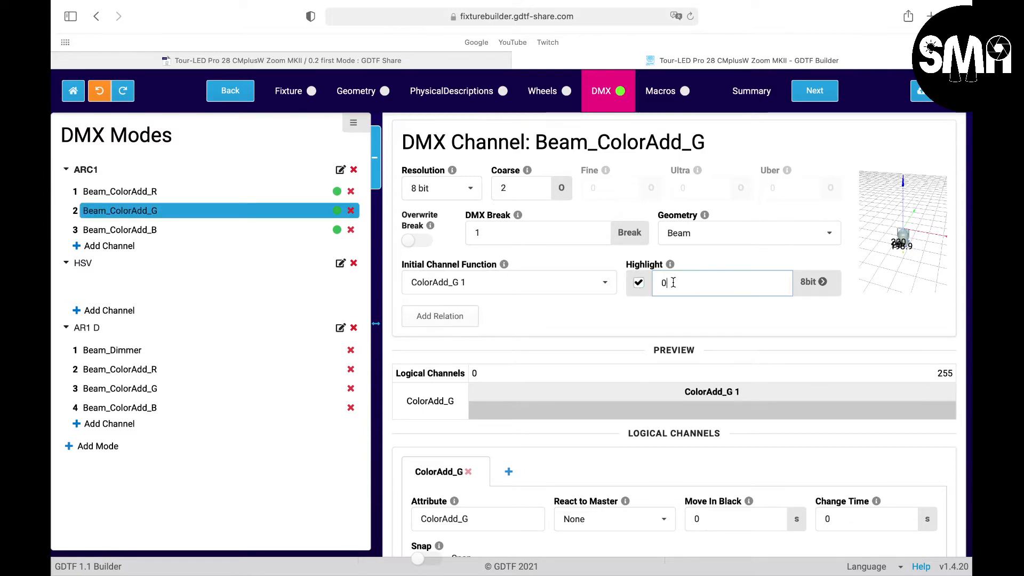
key("BackSpace")
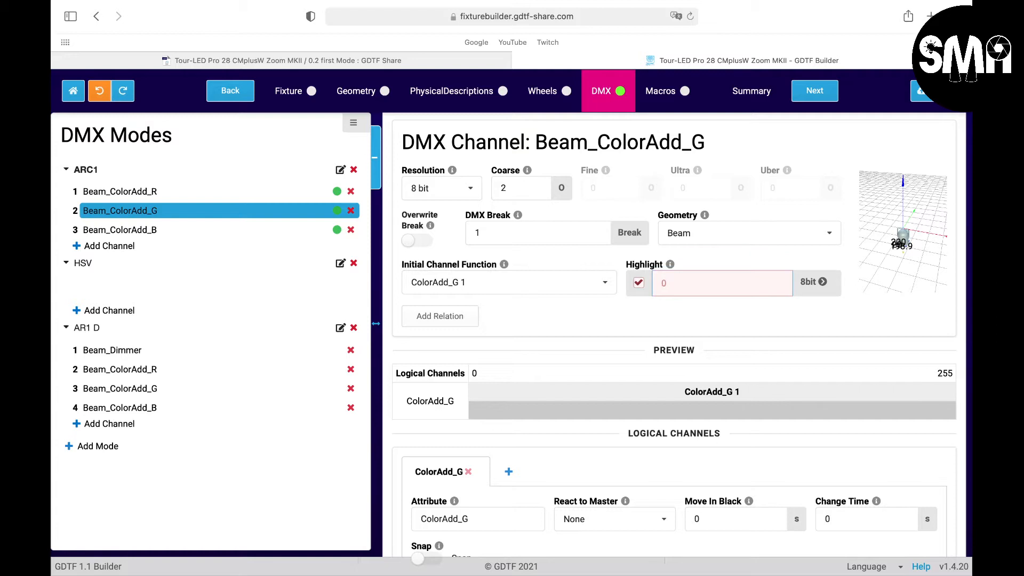
type("255")
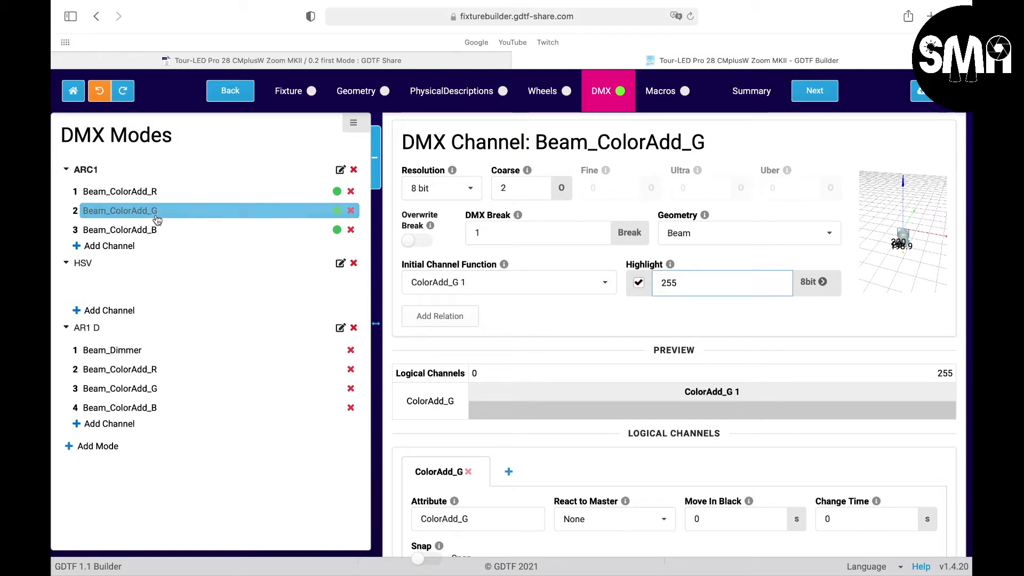
Step: Enable the highlight value on ARC1's Beam_ColorAdd_B channel, set it to 255, and check the highlights of all three channels
left_click(140, 231)
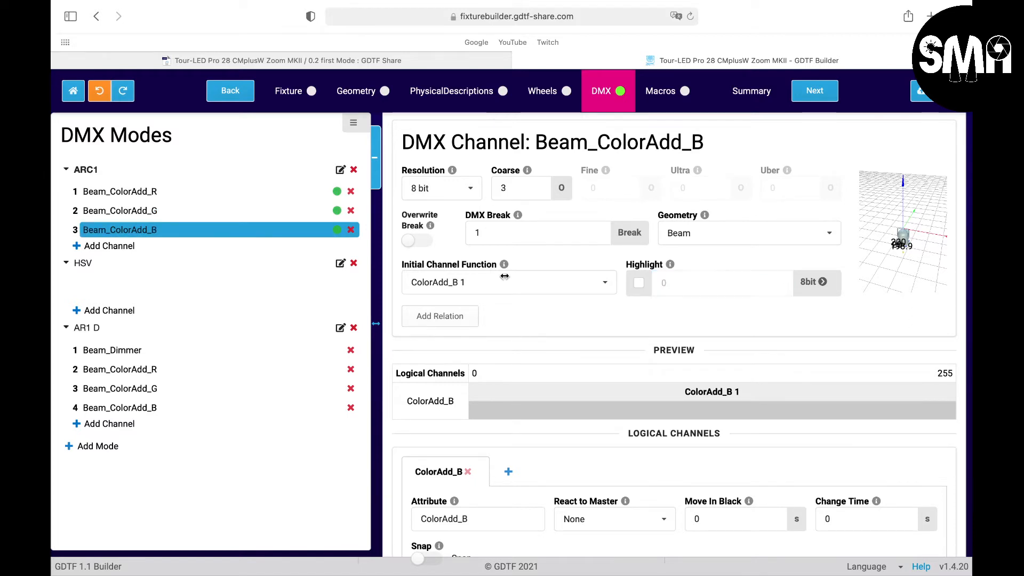
left_click(639, 284)
left_click(675, 283)
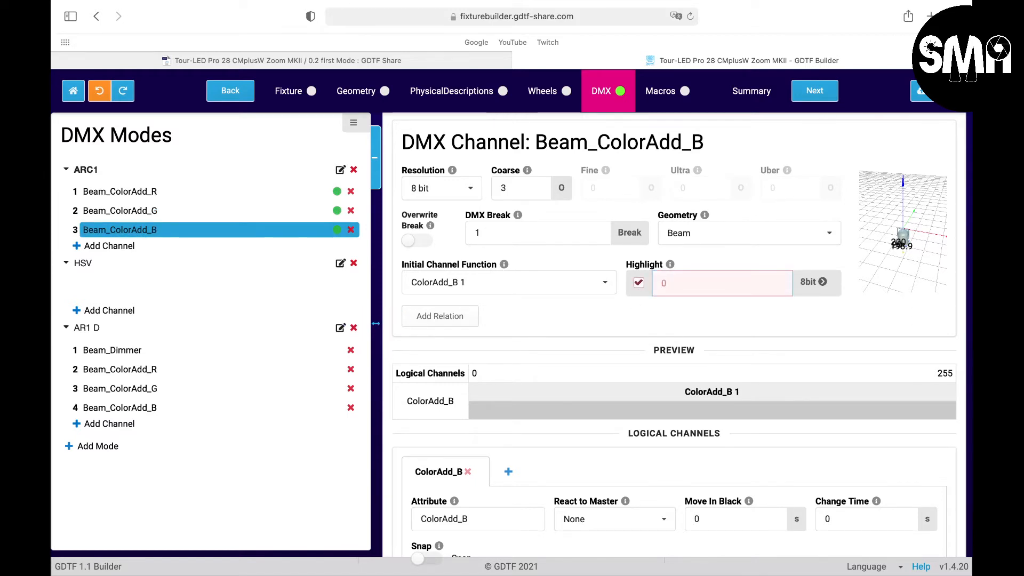
type("255")
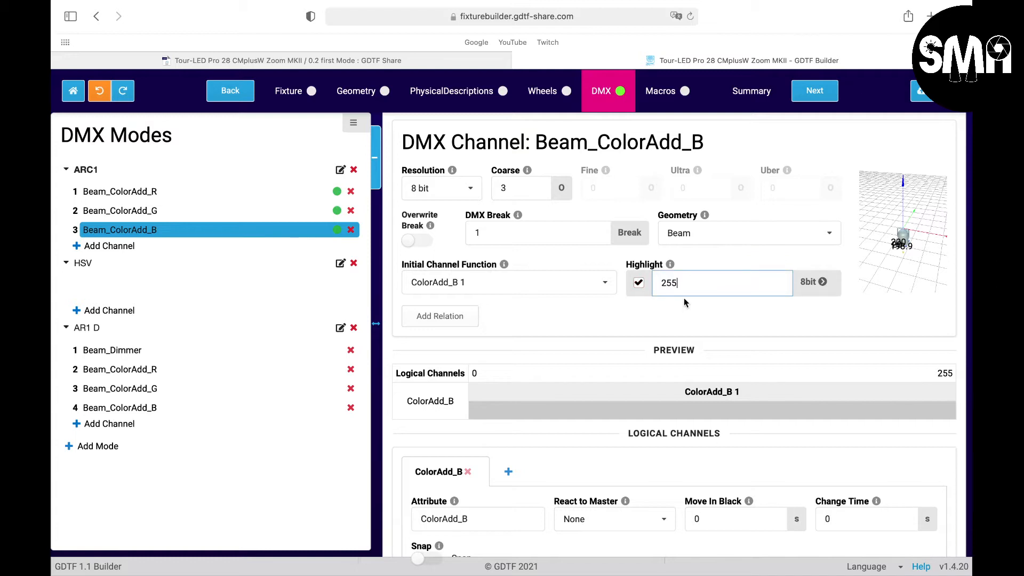
left_click(144, 192)
left_click(141, 212)
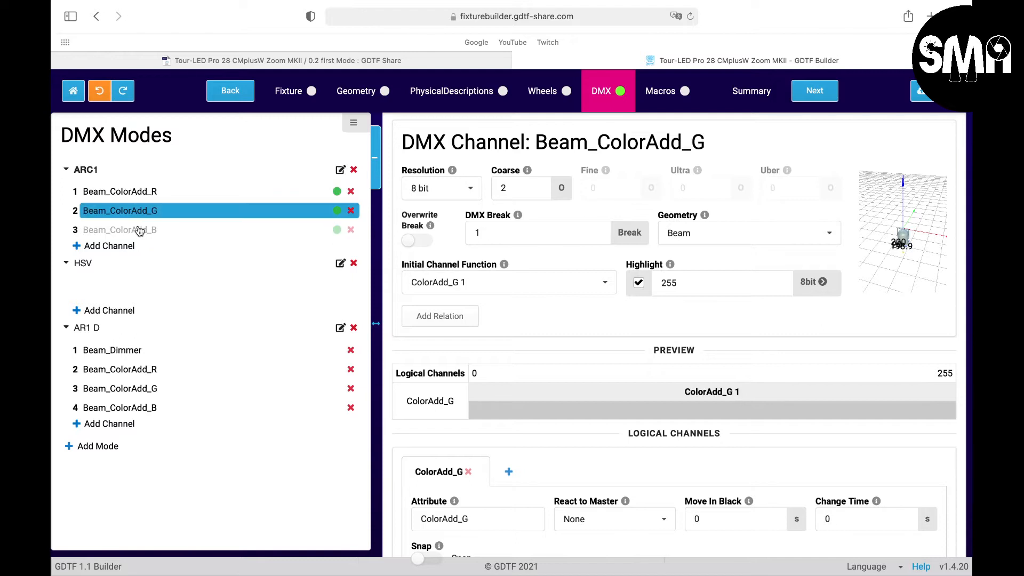
left_click(140, 230)
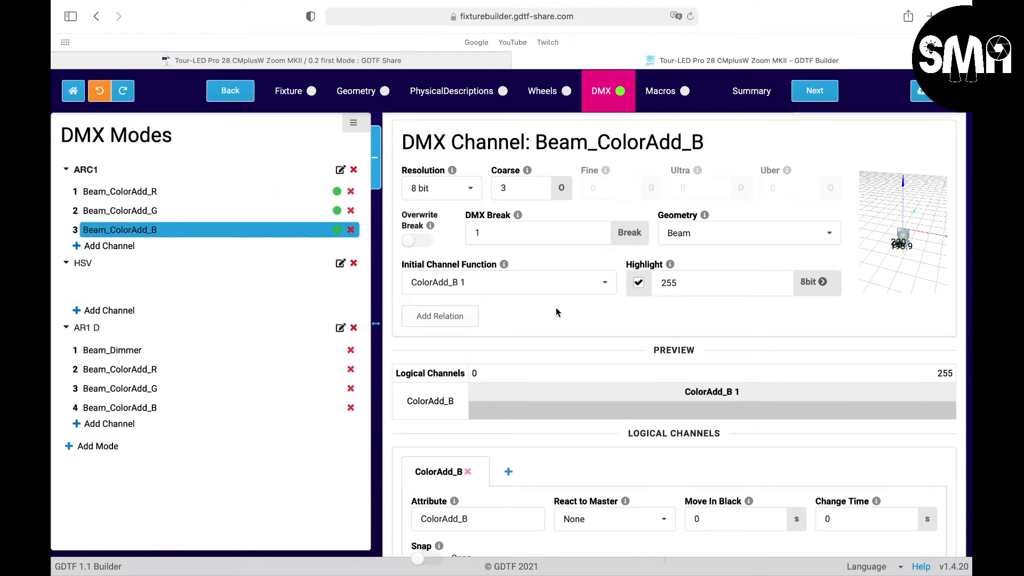
Step: Set the Default DMX of the ColorAdd_R 1 channel function in ARC1 to 255
left_click(155, 192)
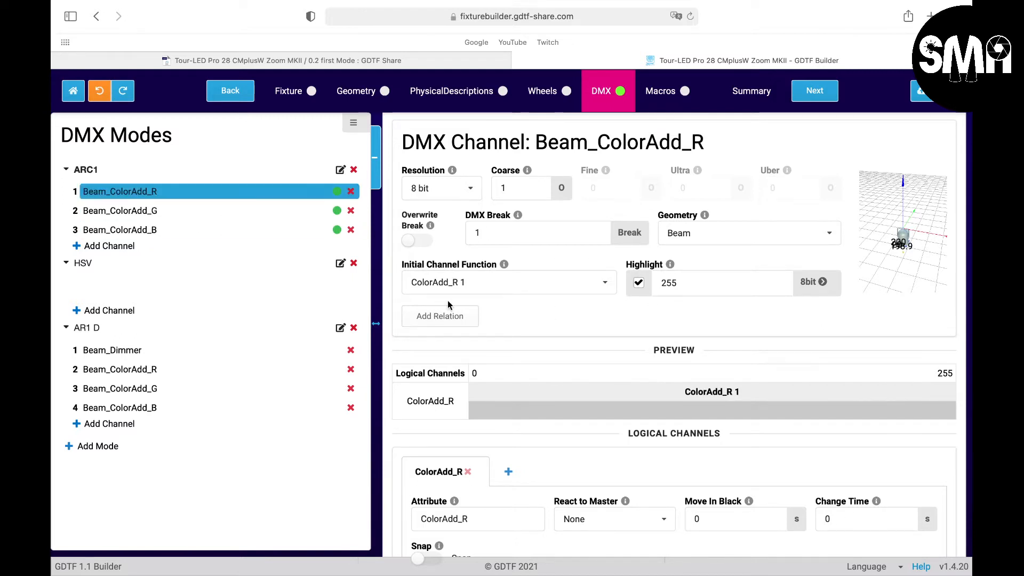
scroll(509, 357, "down", 8)
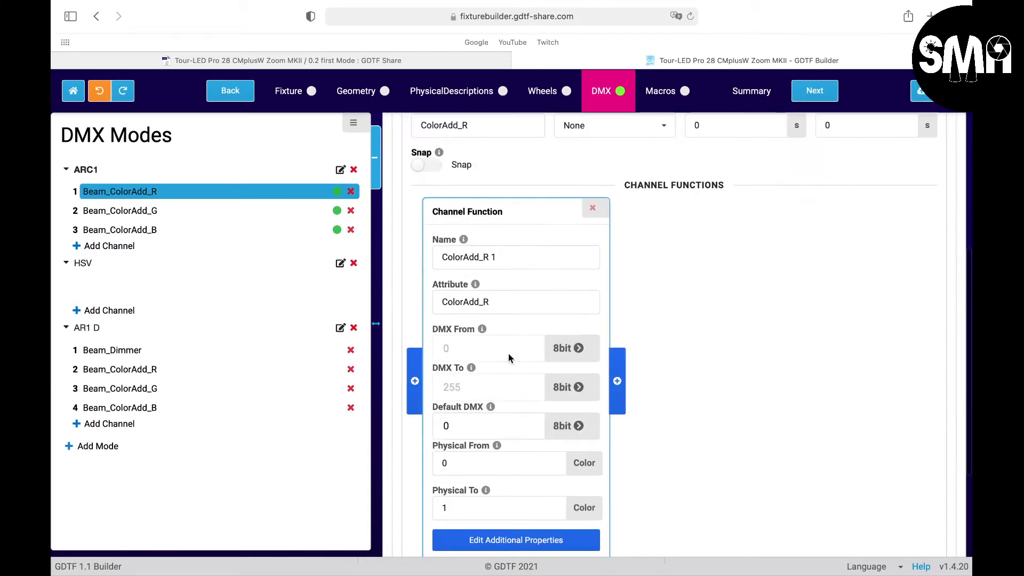
scroll(509, 357, "down", 1)
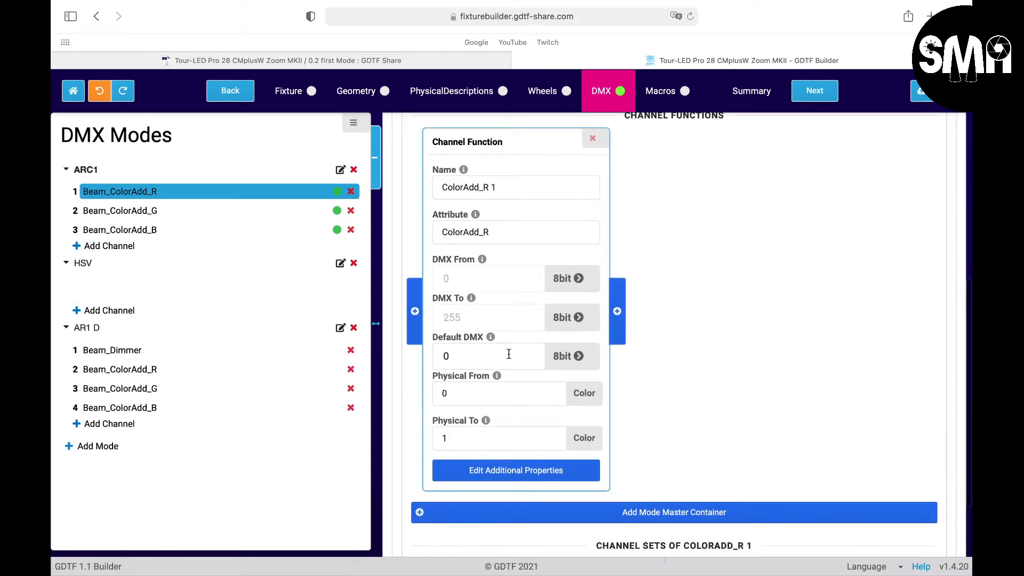
left_click(465, 347)
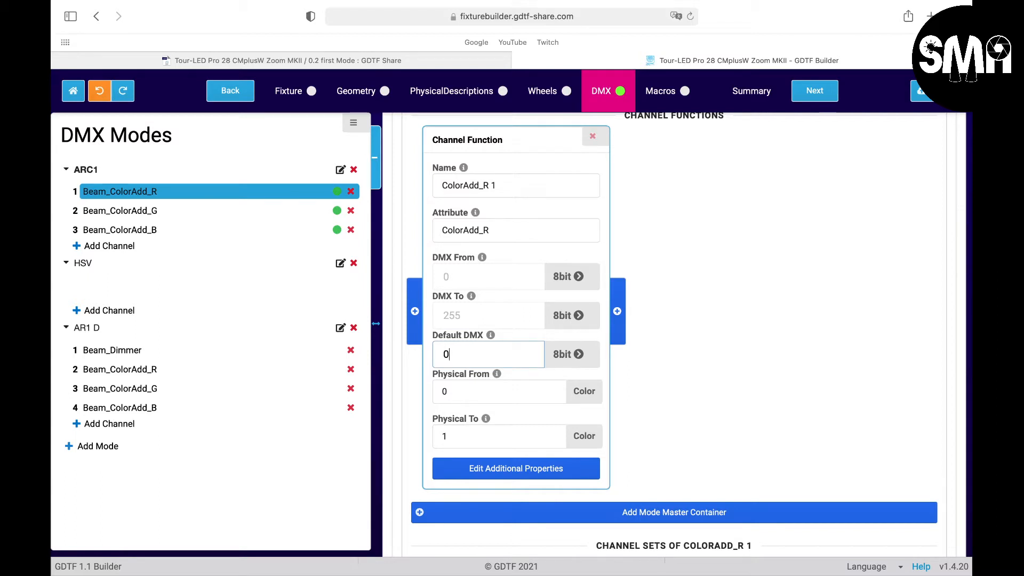
key("BackSpace")
type("255")
Step: Set the Default DMX of the ColorAdd_G 1 channel function in ARC1 to 255
left_click(160, 211)
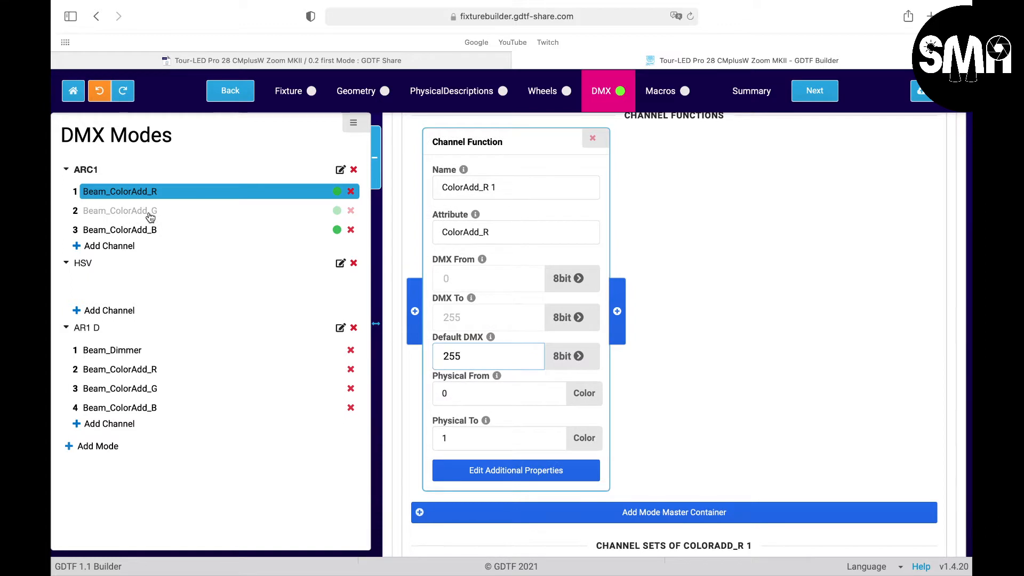
left_click(462, 356)
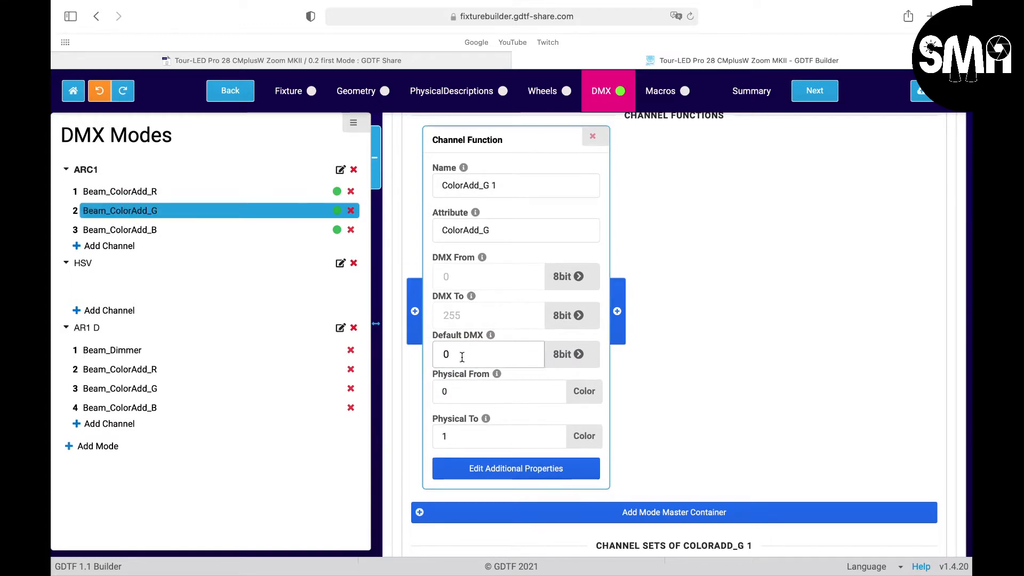
key("BackSpace")
type("255")
Step: Set the Default DMX of the ColorAdd_B 1 channel function in ARC1 to 255
left_click(153, 231)
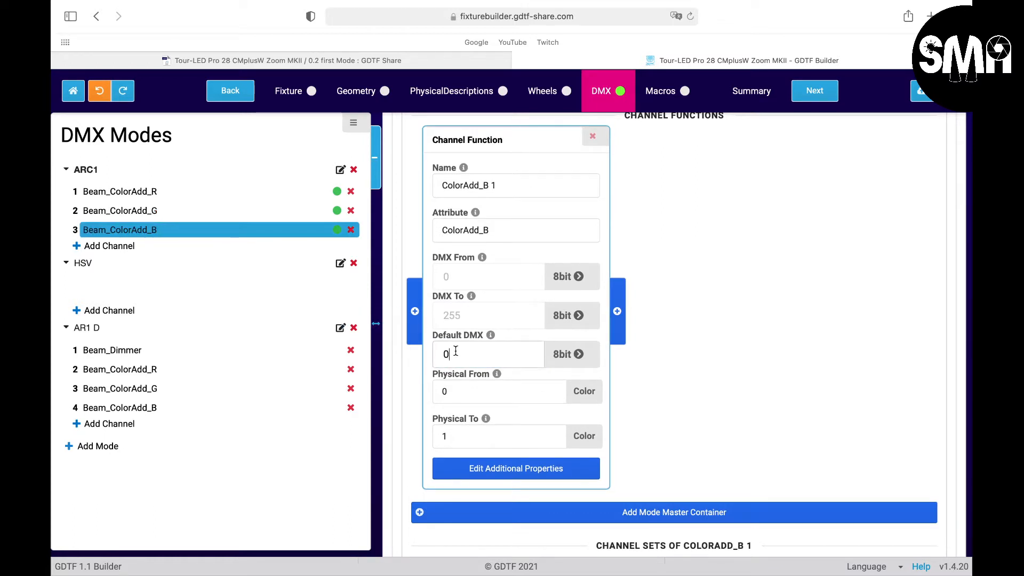
key("BackSpace")
type("255")
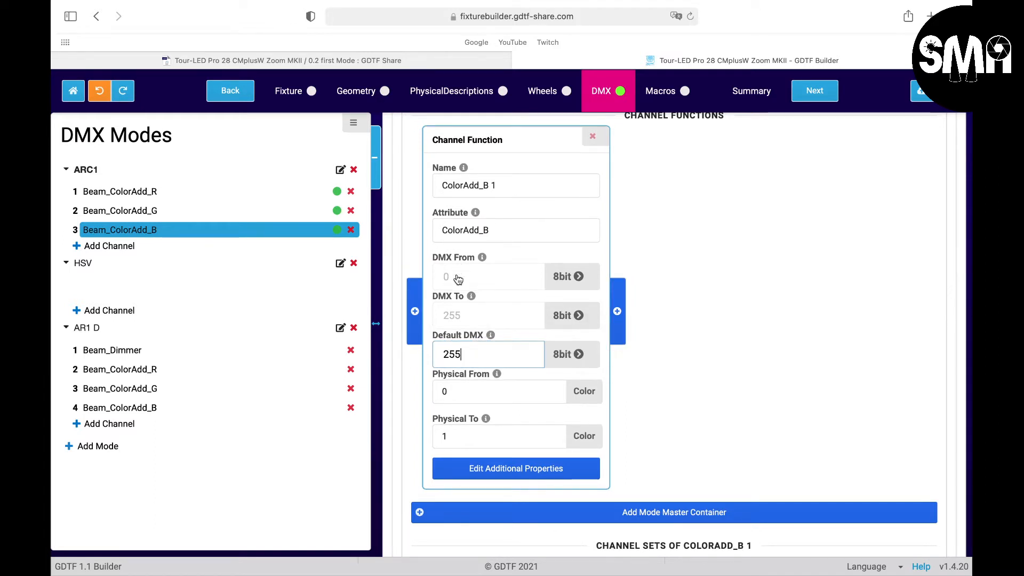
left_click(490, 317)
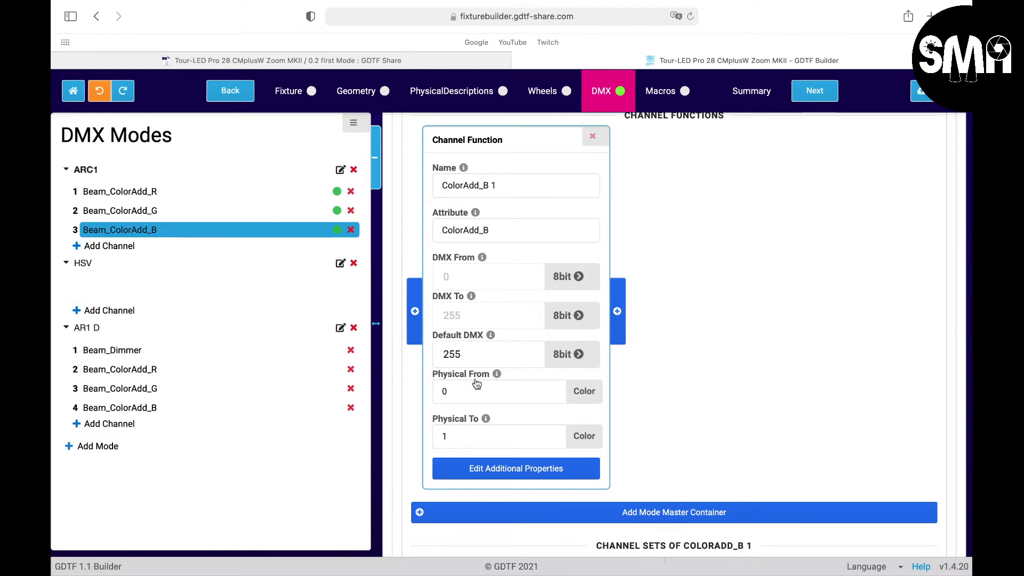
Step: Review the Beam_ColorAdd_B channel's general settings, channel function and channel sets
scroll(724, 312, "up", 7)
scroll(726, 315, "up", 2)
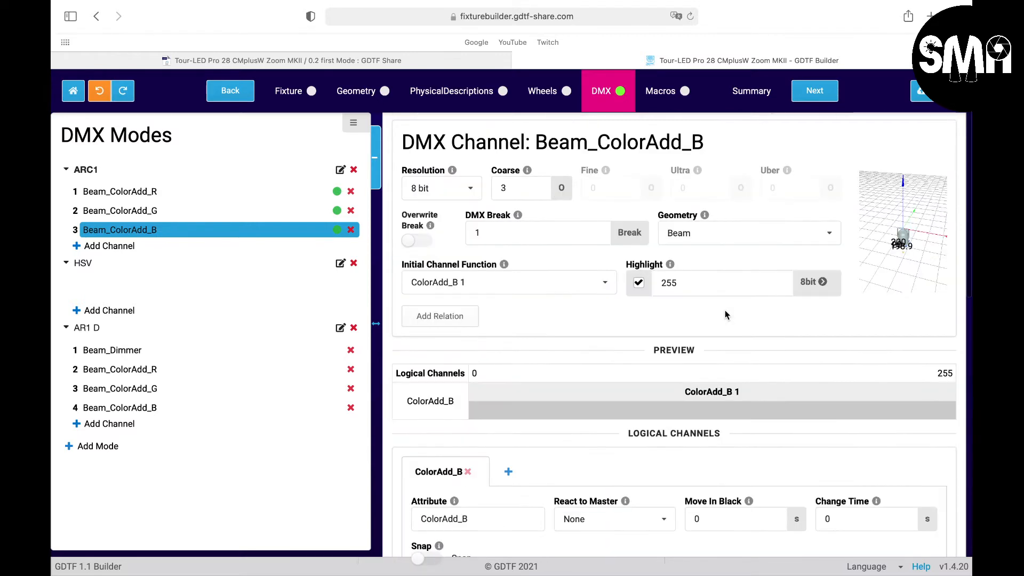
scroll(725, 314, "down", 12)
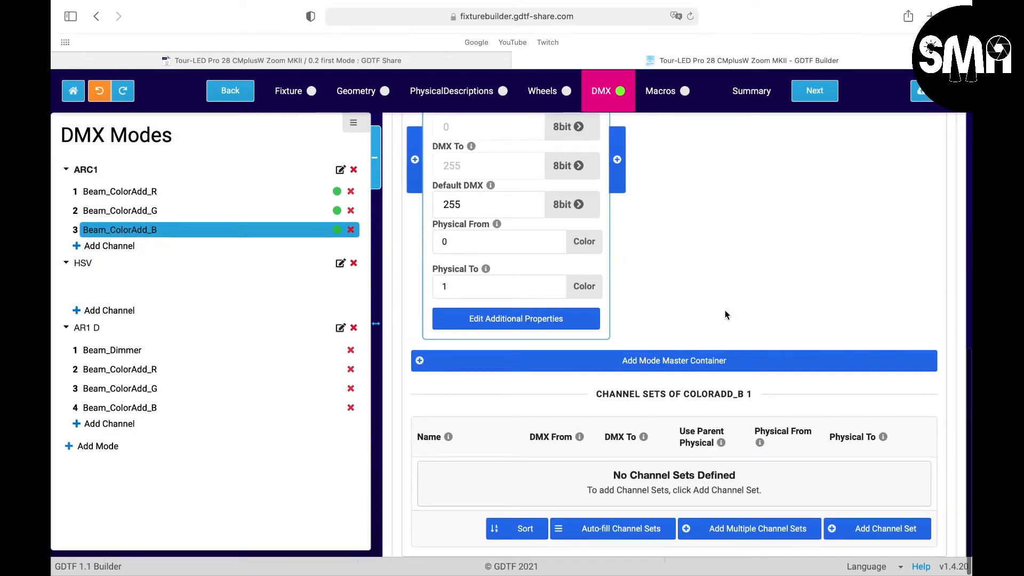
scroll(725, 315, "up", 12)
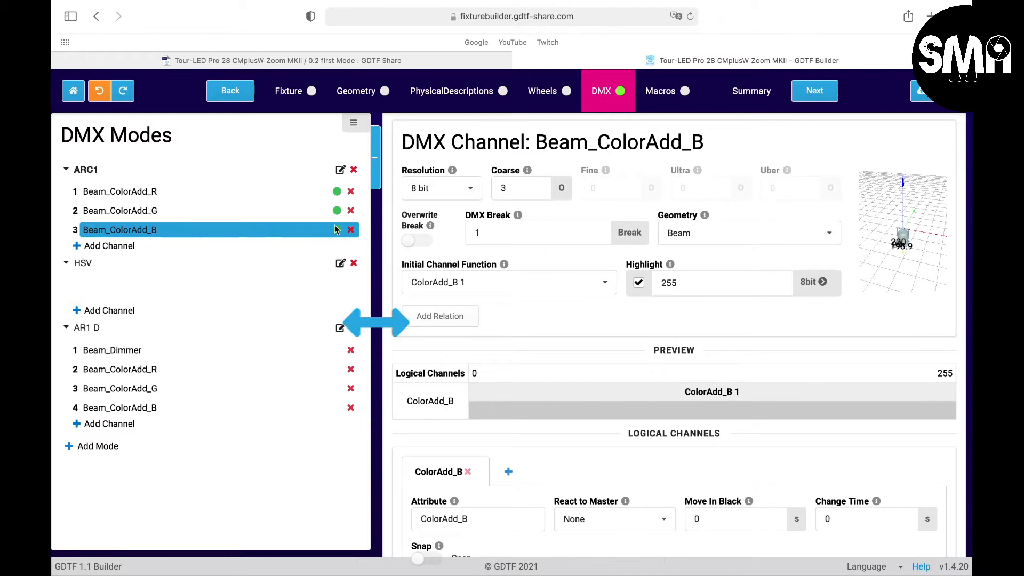
Step: Review the fixture summary, covering attributes, activation and feature groups, the ARC1 mode overview, channels by geometry and revisions
left_click(750, 97)
scroll(406, 372, "down", 5)
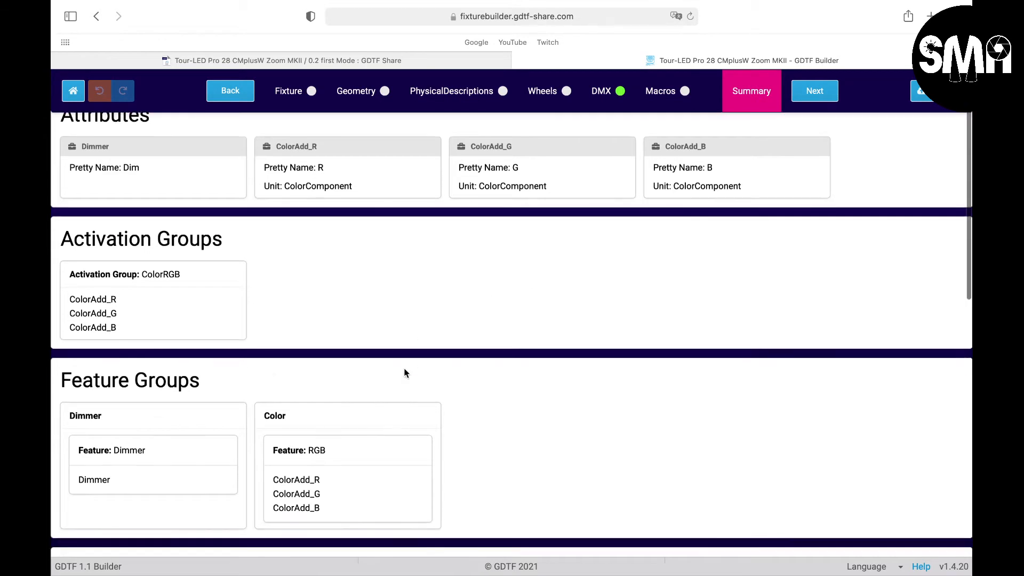
scroll(403, 368, "up", 5)
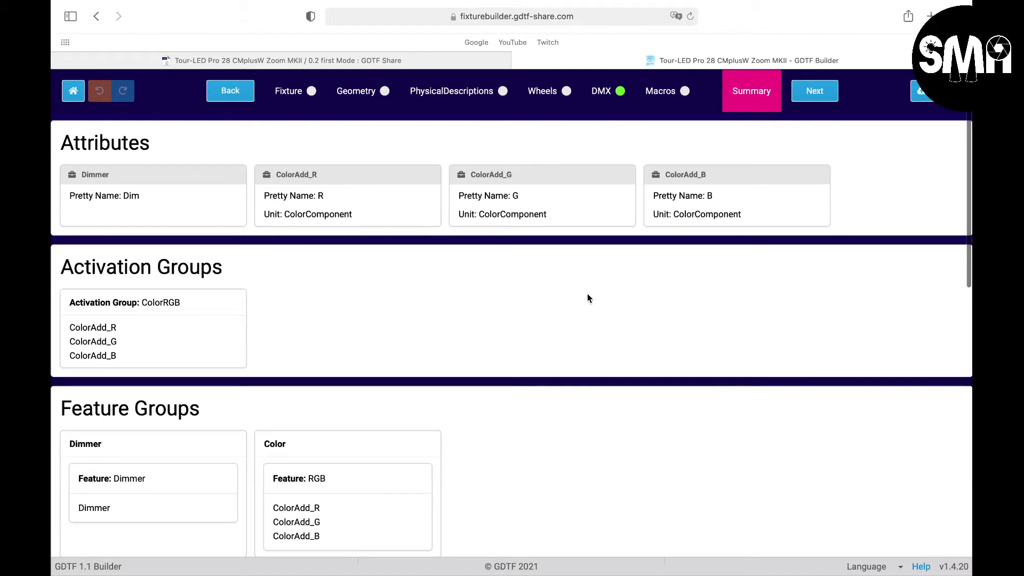
scroll(345, 328, "down", 3)
scroll(345, 328, "up", 3)
scroll(411, 341, "down", 10)
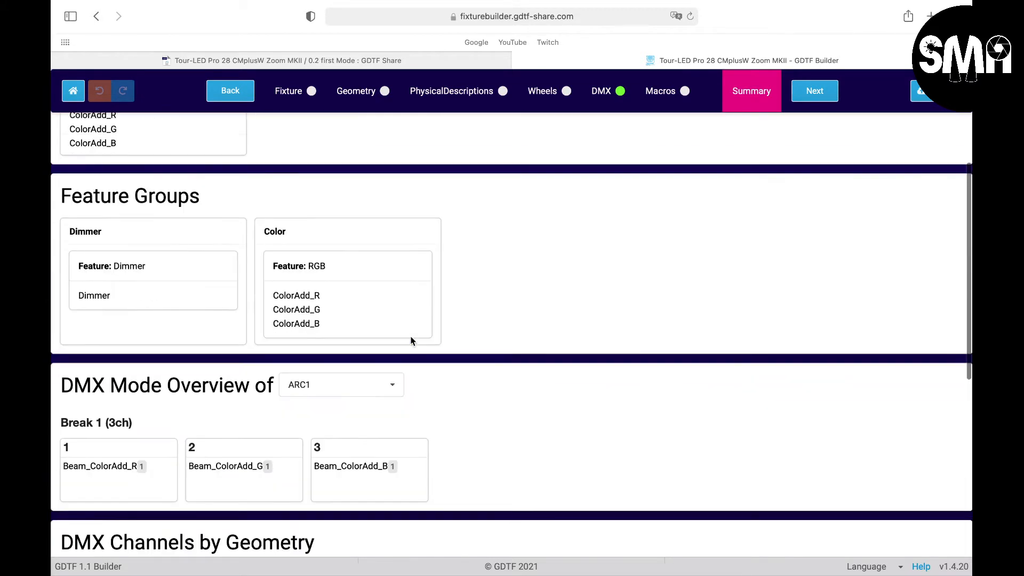
scroll(411, 341, "down", 2)
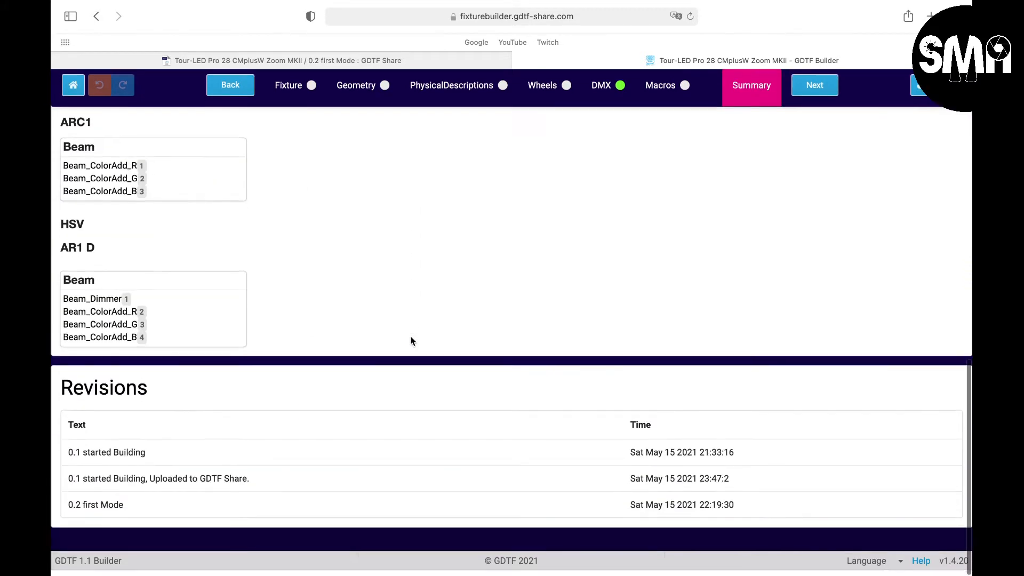
Step: Upload the fixture to GDTF Share under the revision name "0.3 ACR1 Mode added", marked as work in progress
left_click(814, 92)
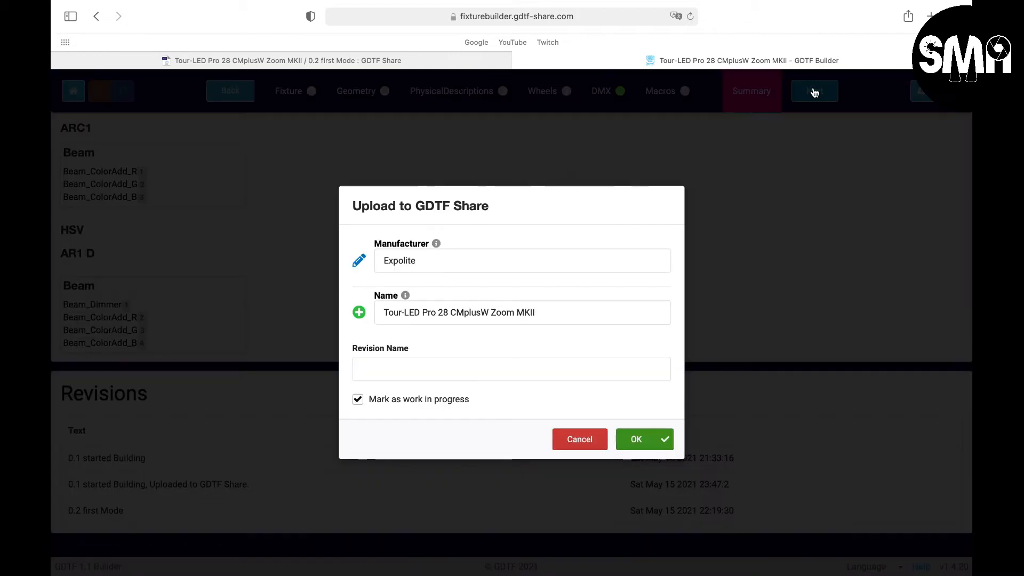
left_click(399, 364)
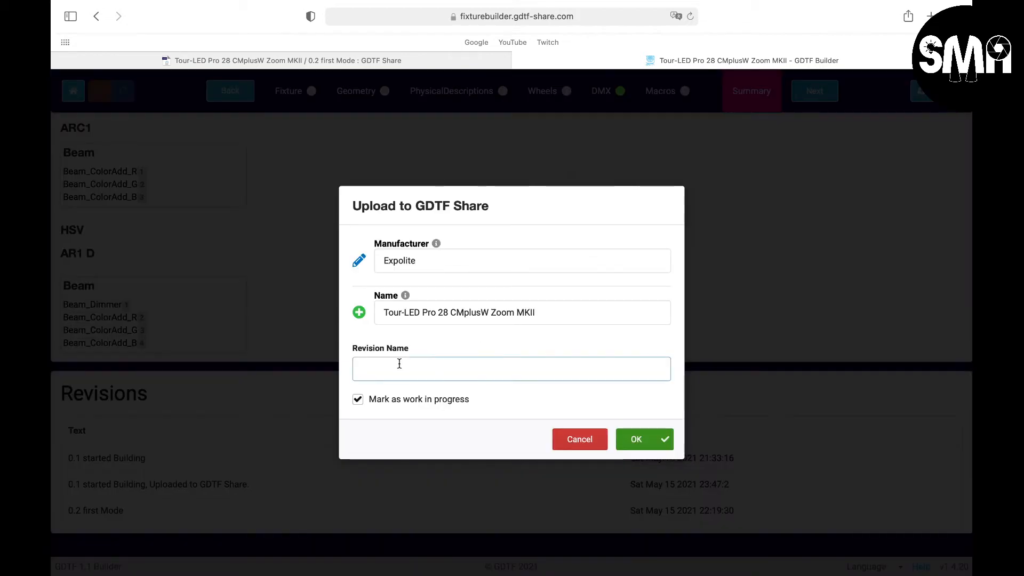
type("0.3")
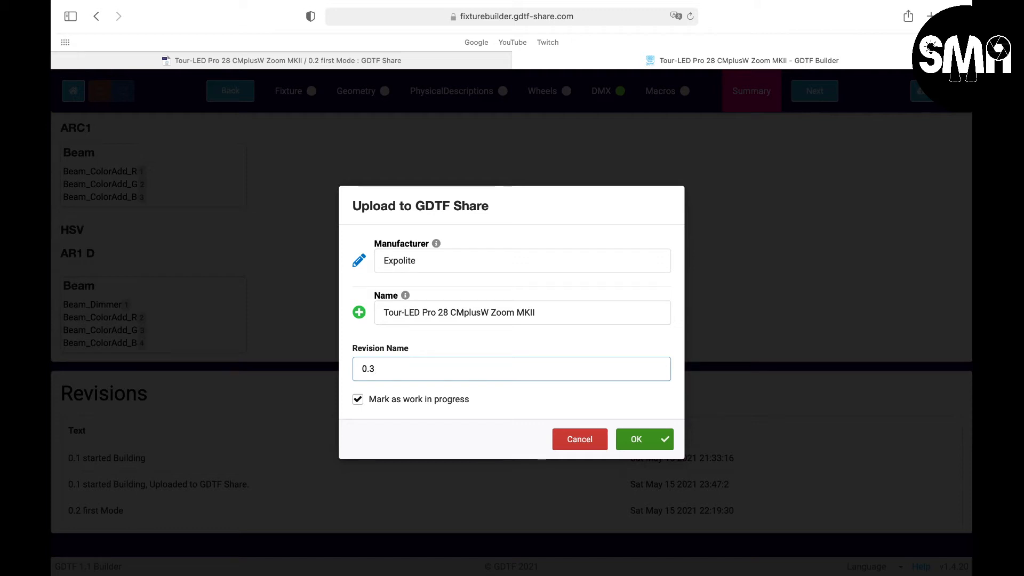
type("ACR1 Mode")
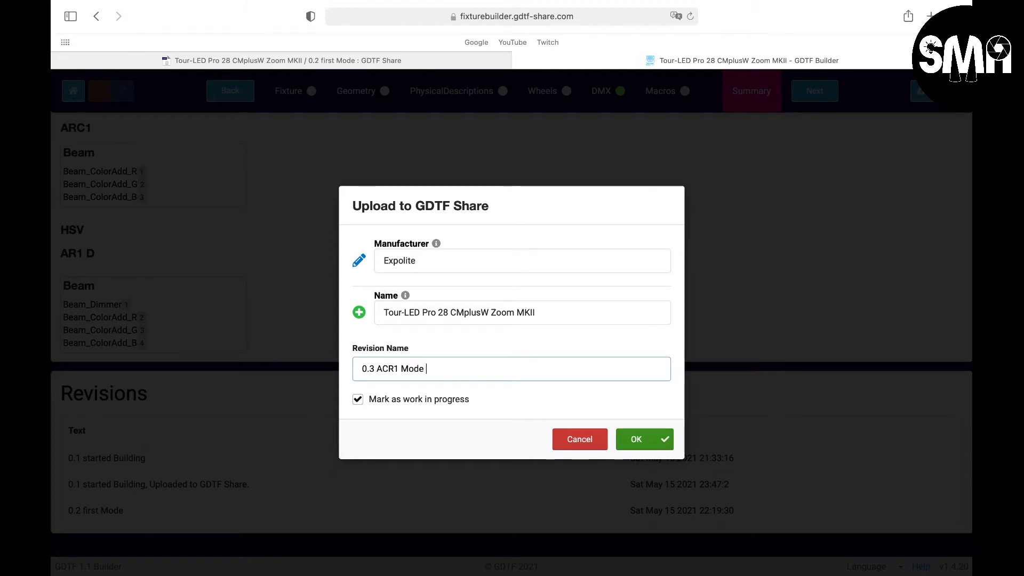
type(" added")
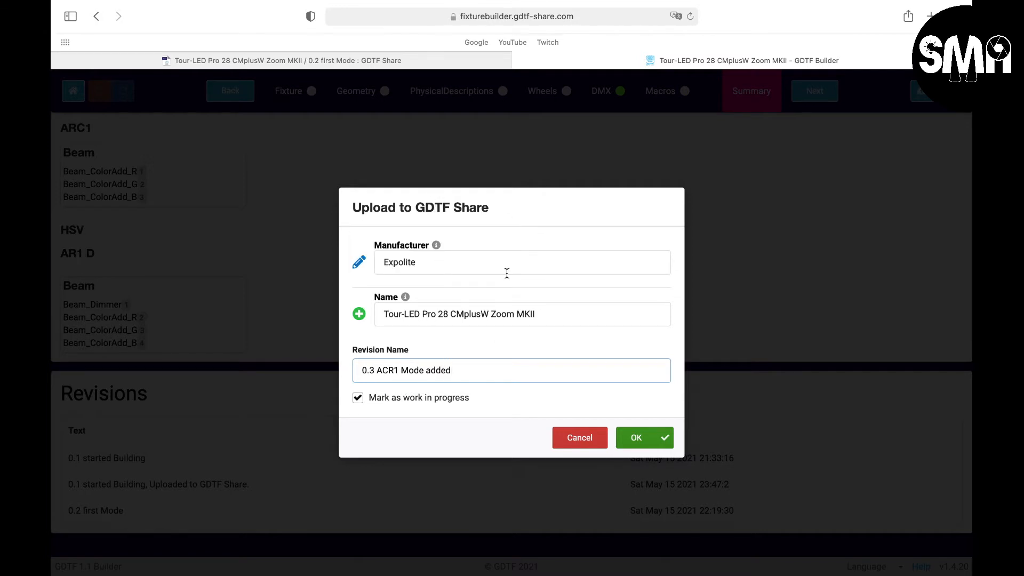
left_click(358, 398)
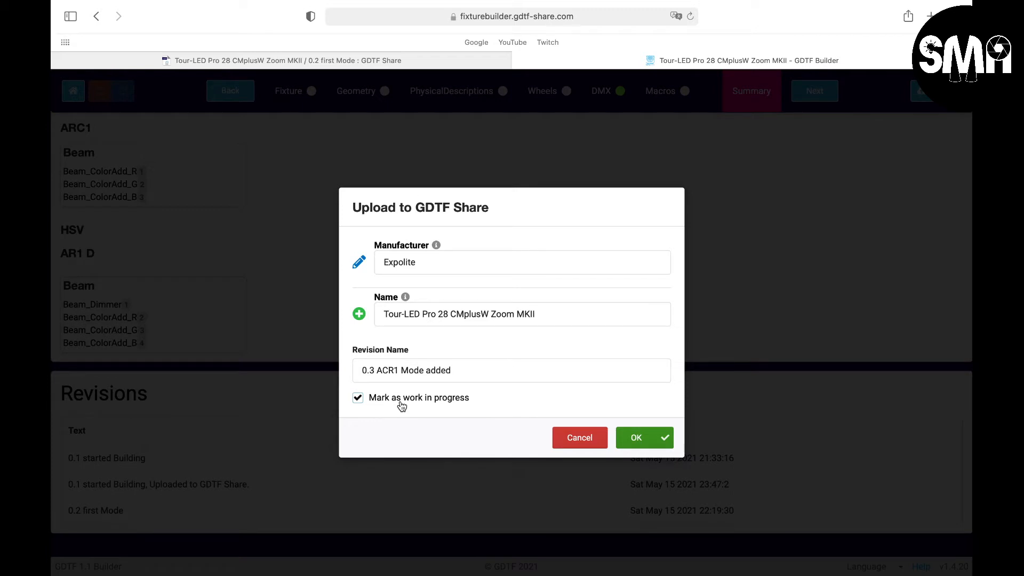
left_click(640, 437)
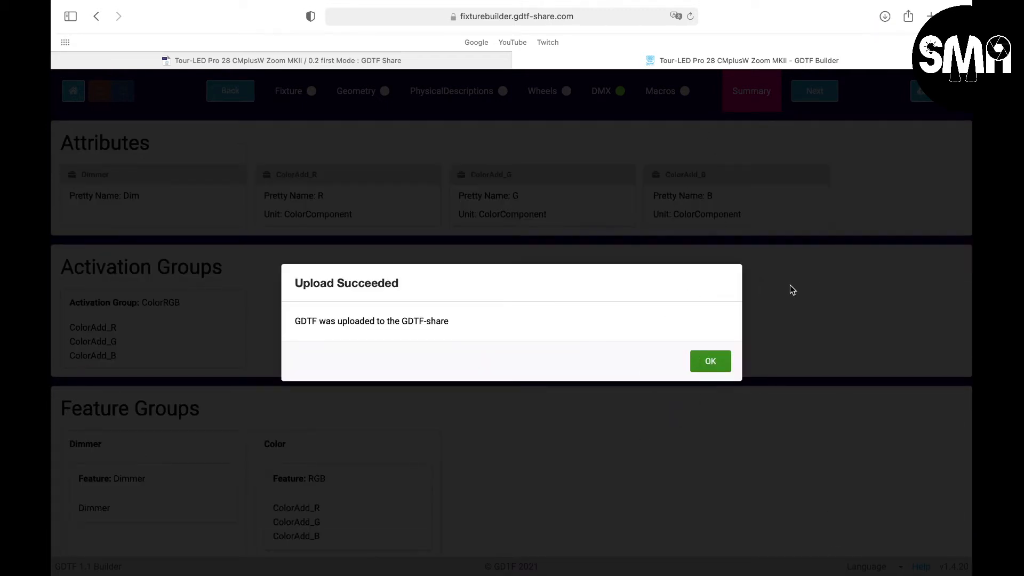
left_click(710, 363)
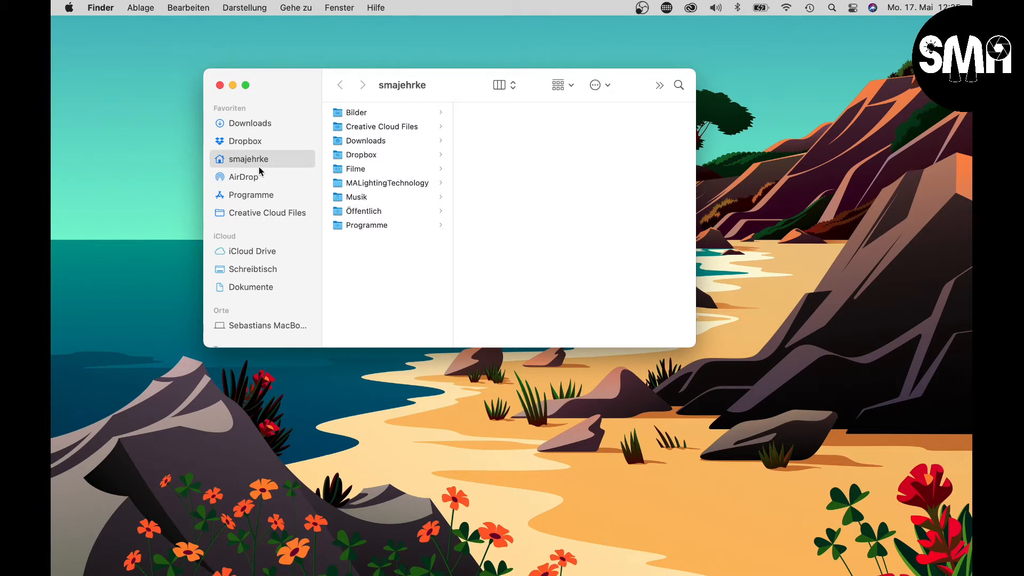
Step: Open the fixture library folder MALightingTechnology/gma3_1.4.2/shared/lib_fixture_types/user
left_click(383, 184)
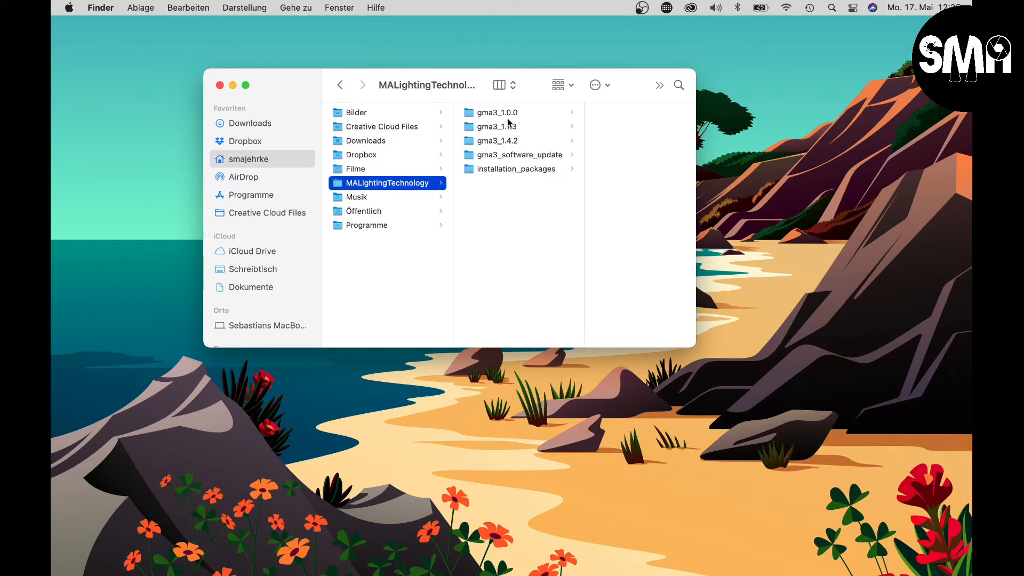
left_click(500, 143)
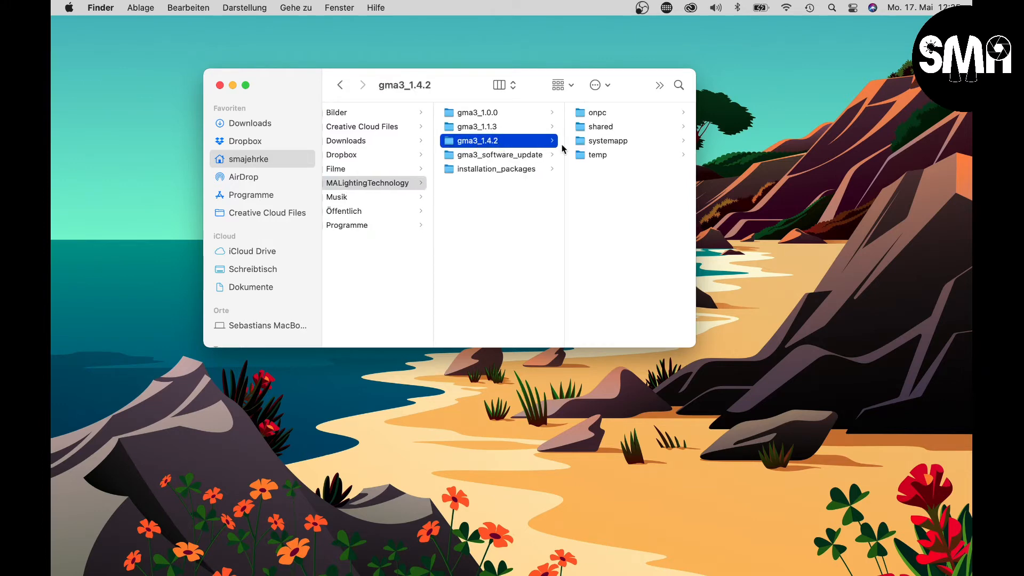
left_click(586, 129)
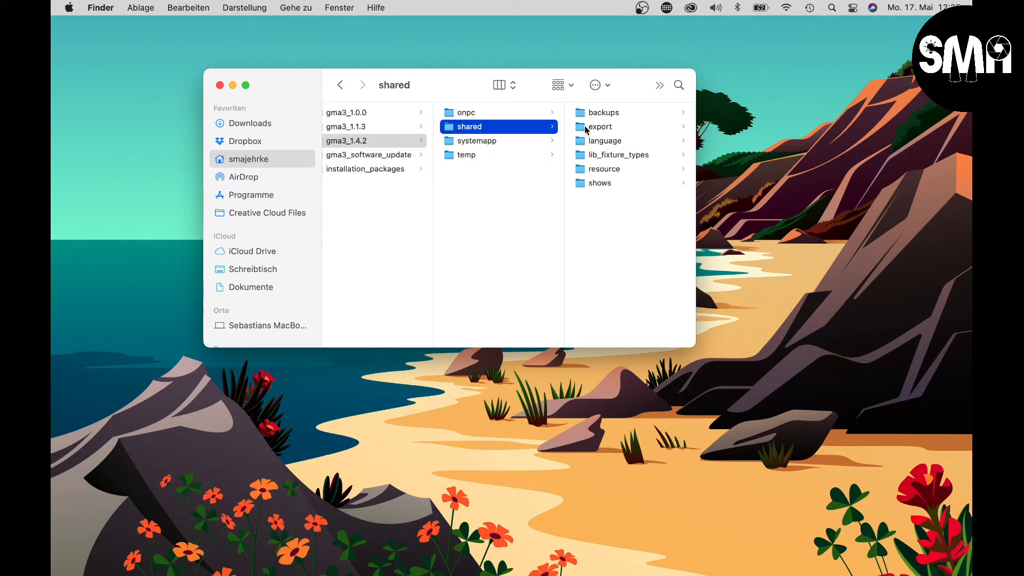
left_click(602, 157)
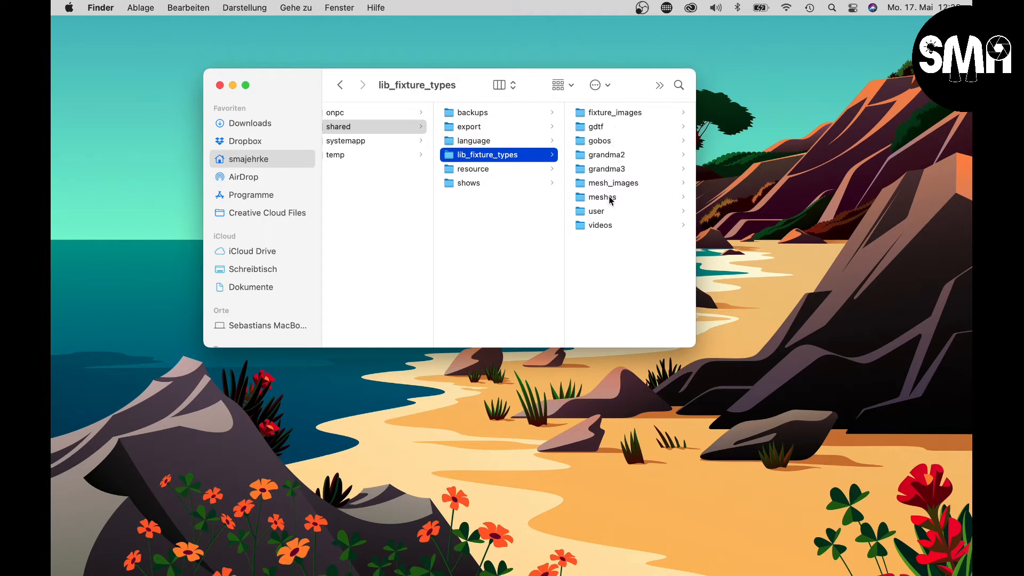
left_click(604, 213)
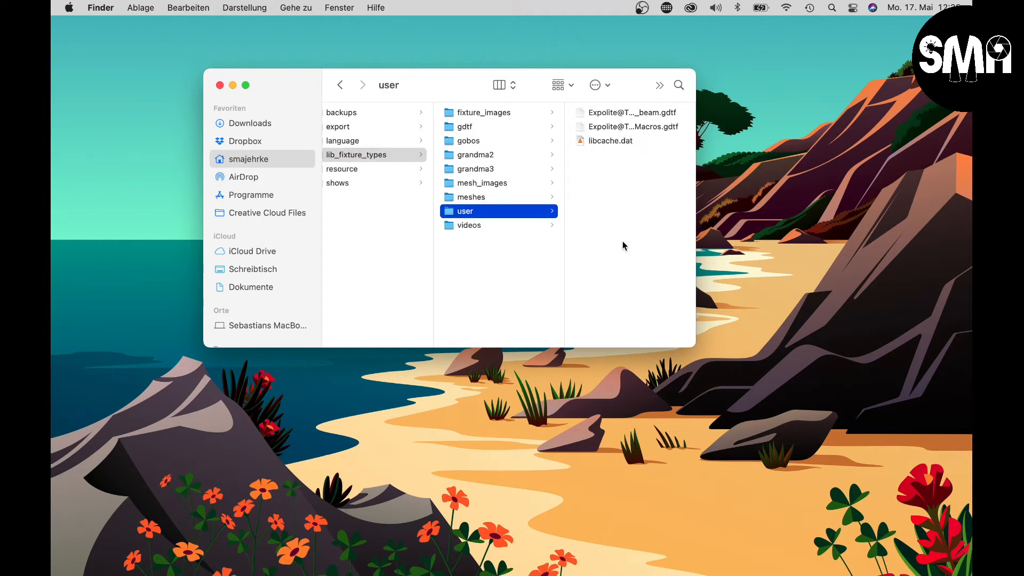
Step: Put the downloaded Tour-LED Pro 28 "0.3_ACR1_Mode_added" GDTF file into the user folder and close the file window
mouse_move(816, 571)
left_click(840, 527)
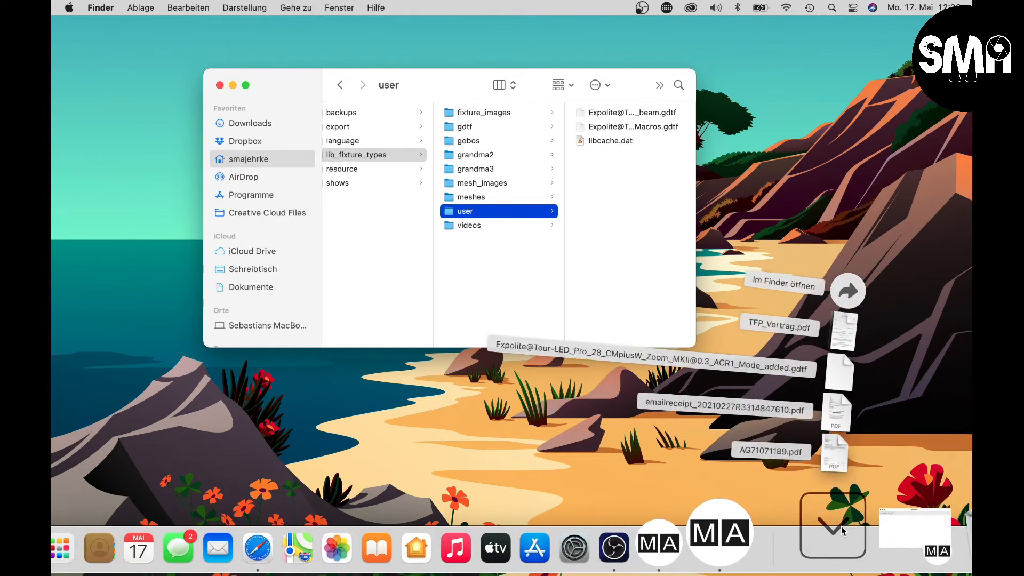
left_click_drag(866, 366, 596, 201)
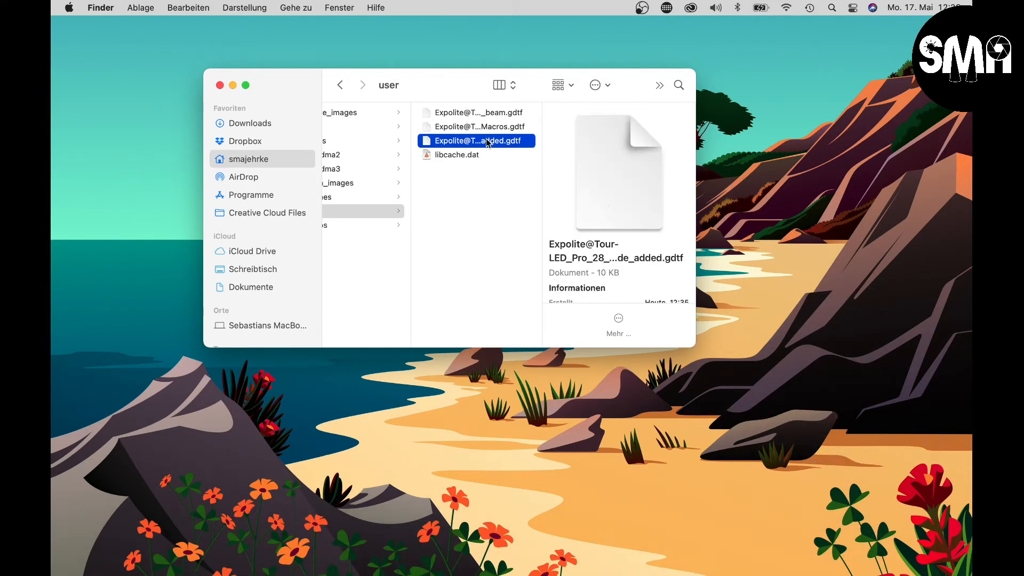
scroll(393, 180, "left", 5)
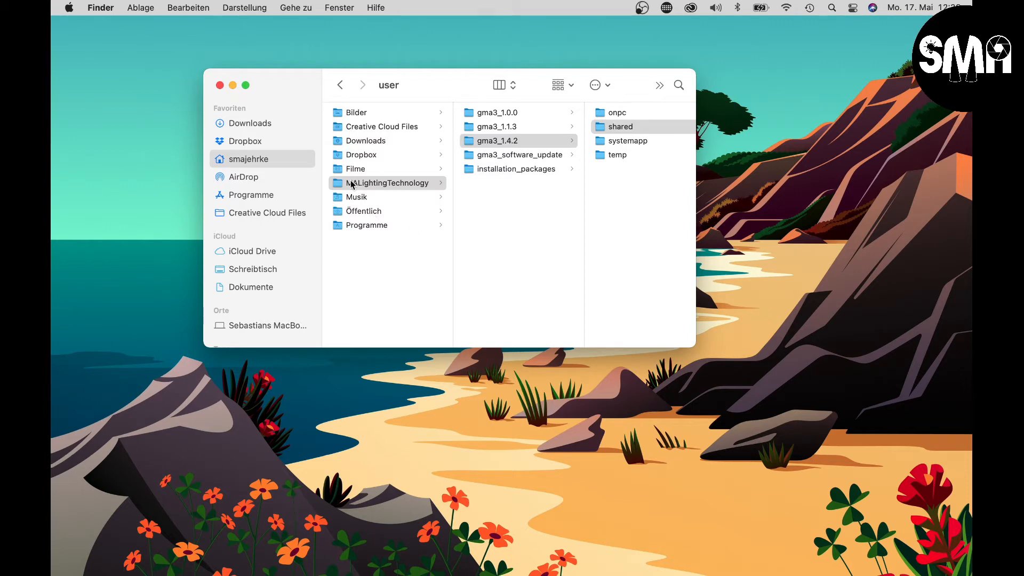
left_click(220, 85)
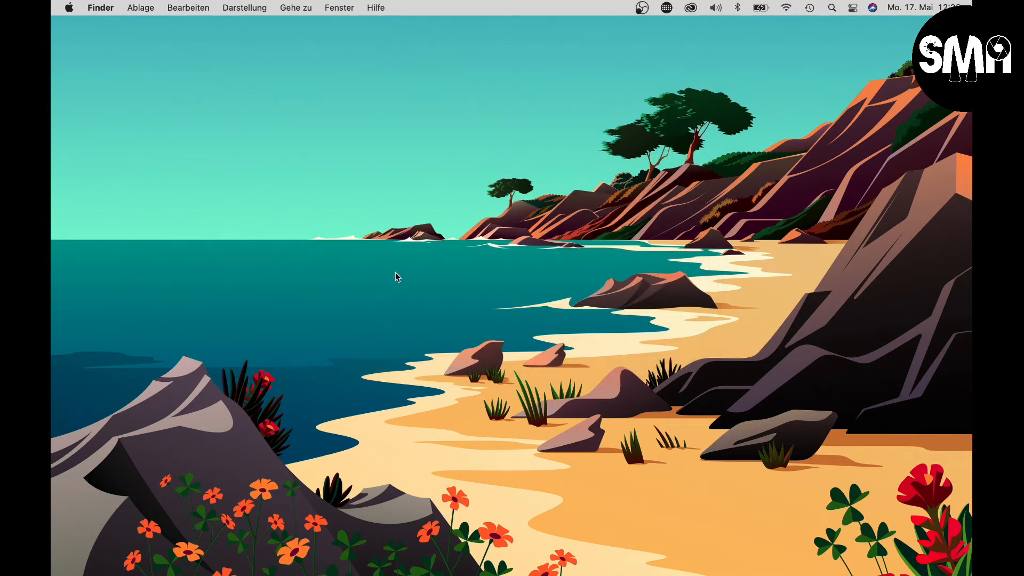
Step: Switch to grandMA3 and open the show's fixture patch
key("ctrl+Up")
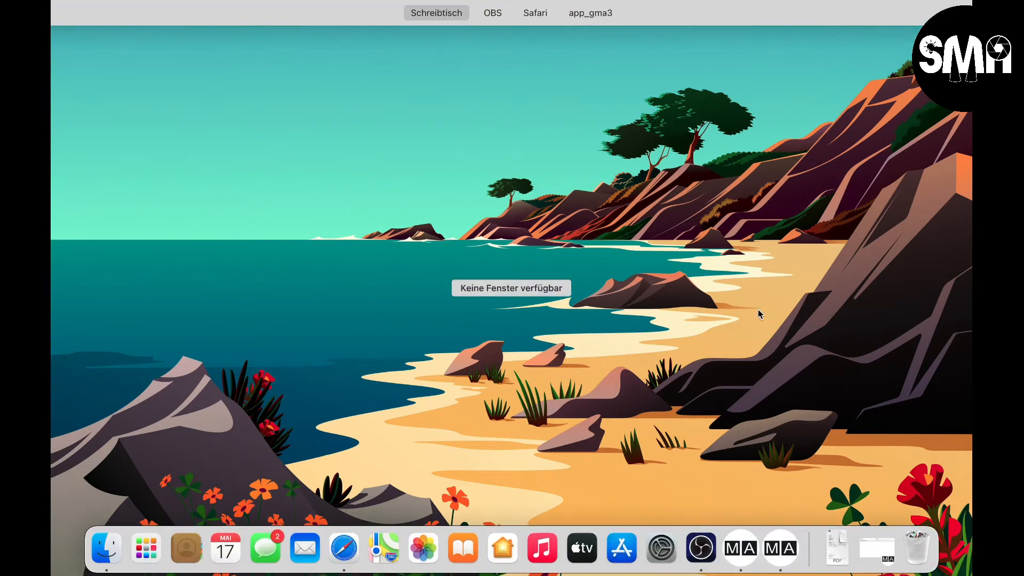
left_click(613, 48)
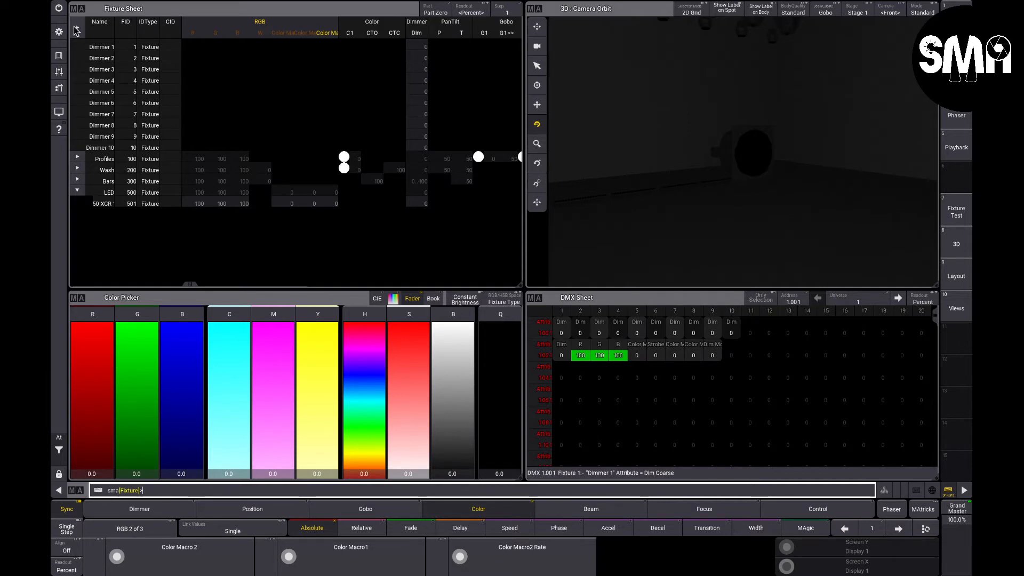
left_click(58, 33)
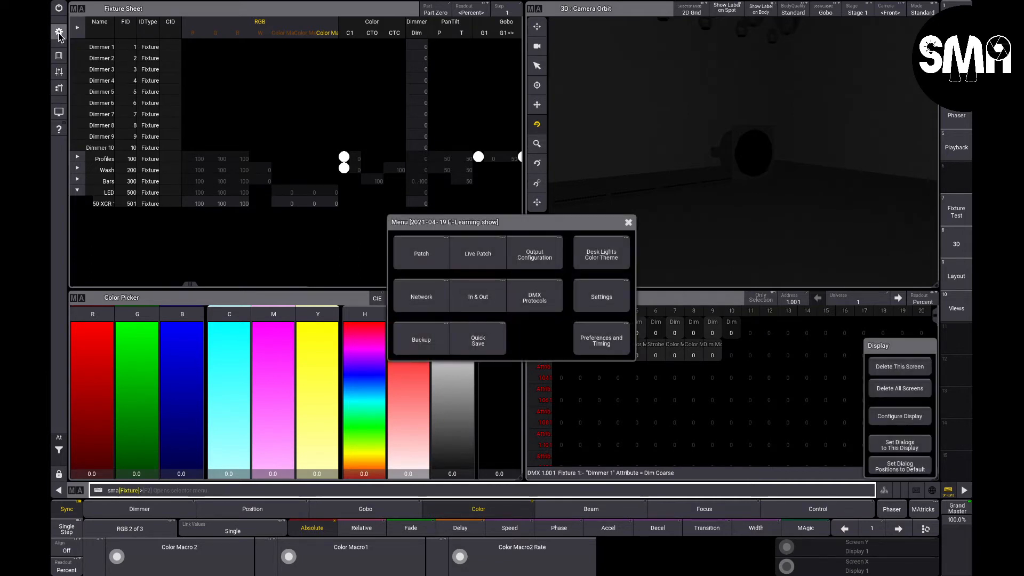
left_click(412, 249)
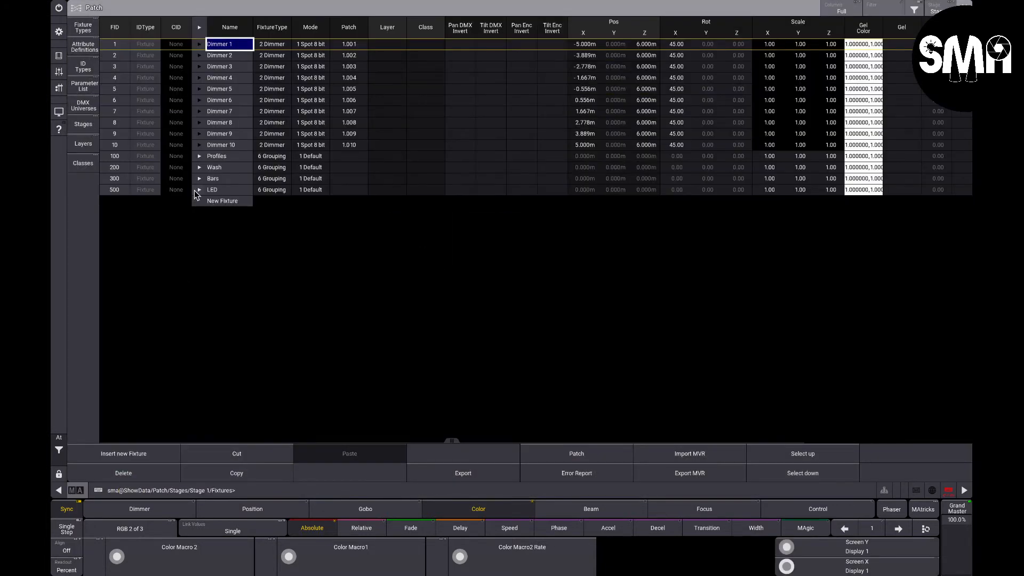
Step: Insert one Tour-LED Pro 28 CMplusW Zoom MKII in ARC1 mode from the user library into the LED group, FID 502, patched at 1.42
left_click(199, 190)
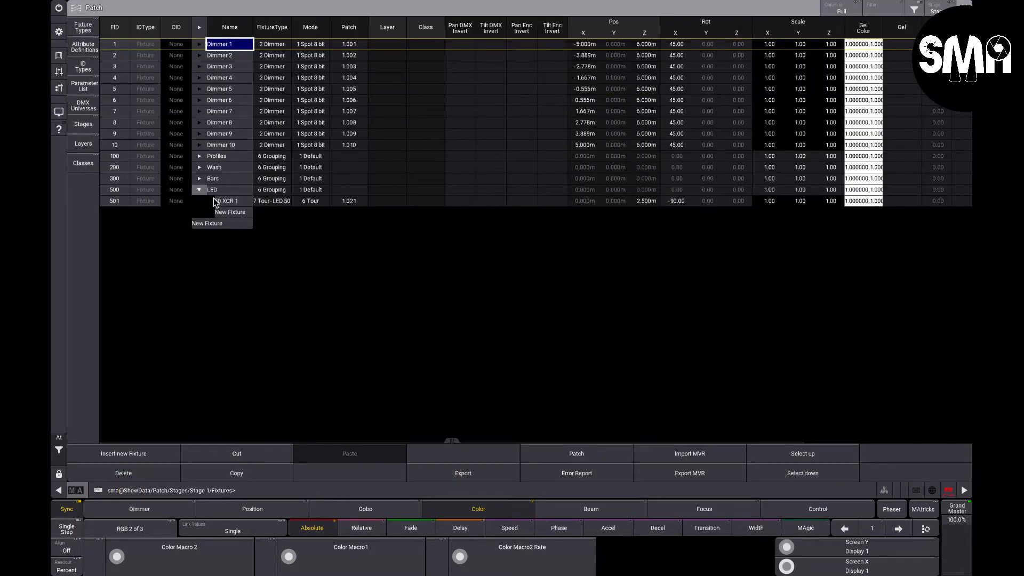
left_click(229, 213)
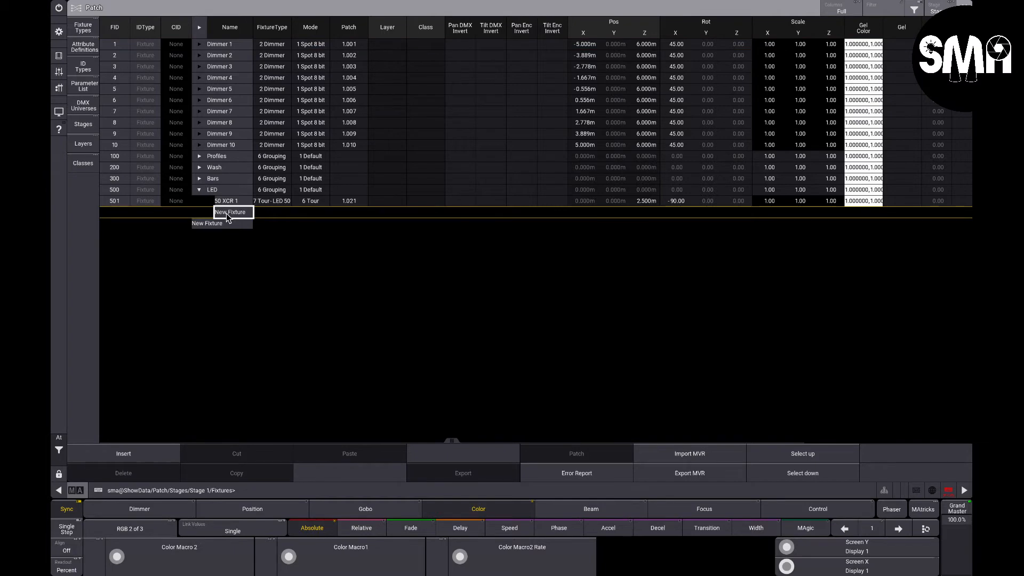
left_click(229, 214)
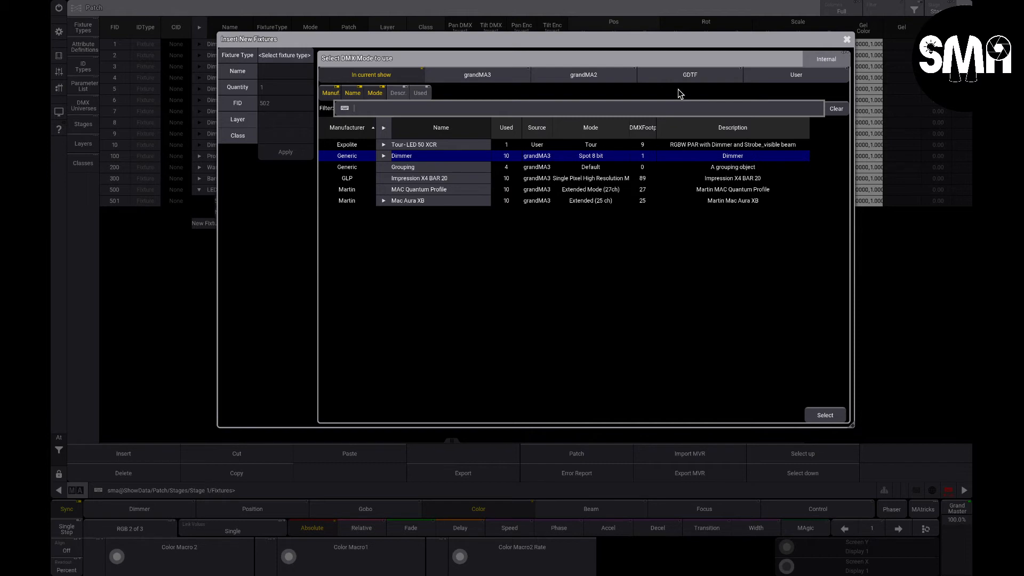
left_click(783, 76)
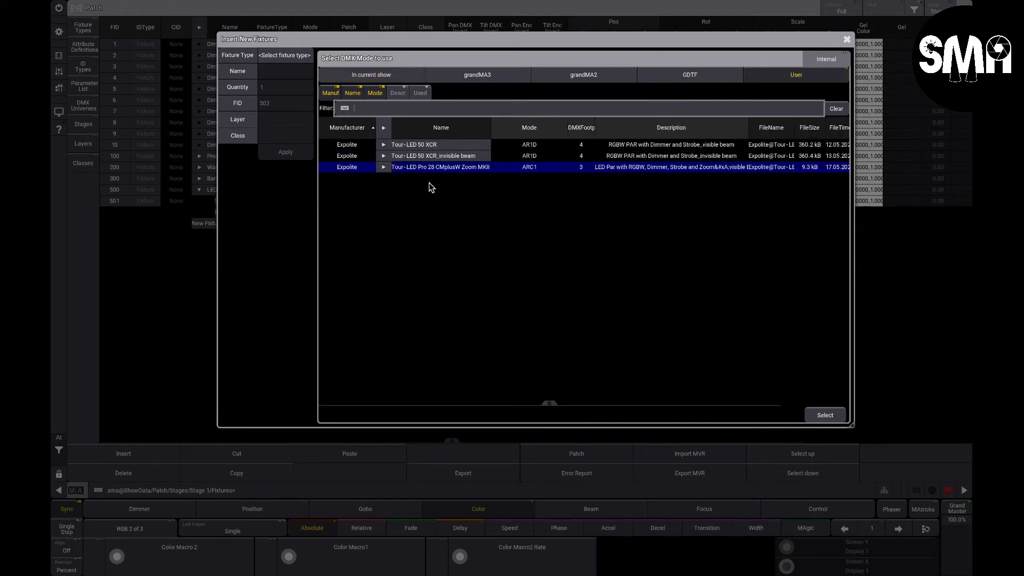
left_click(430, 182)
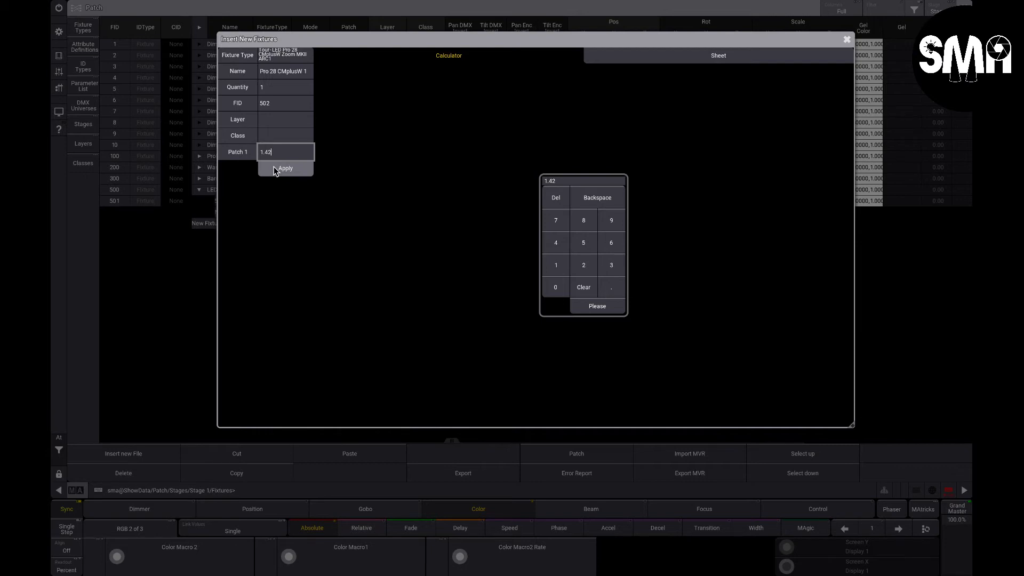
left_click(276, 170)
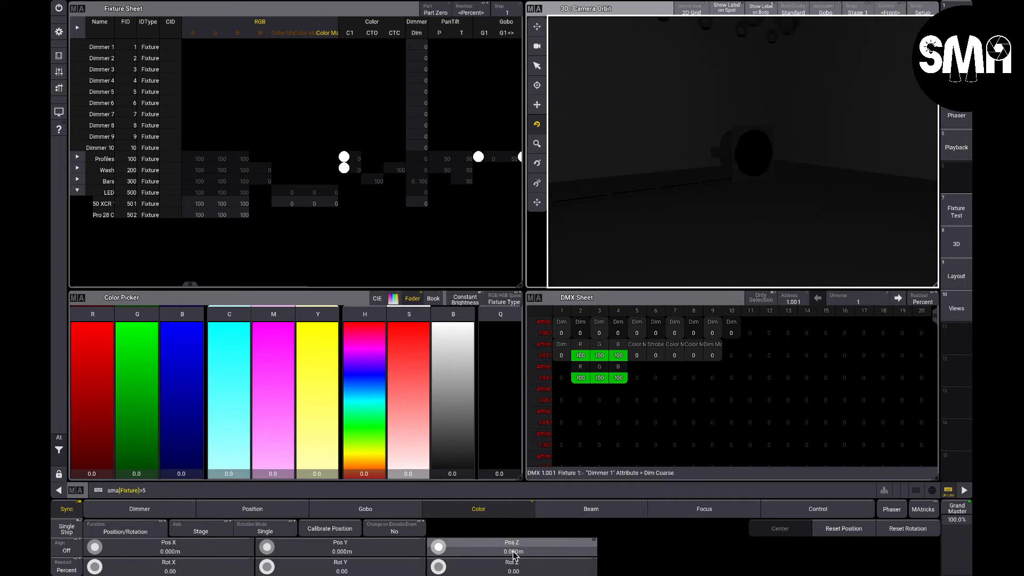
Step: Select fixture 502 and set its Pos Z to 2.5 m
type("02")
key("Return")
left_click(513, 555)
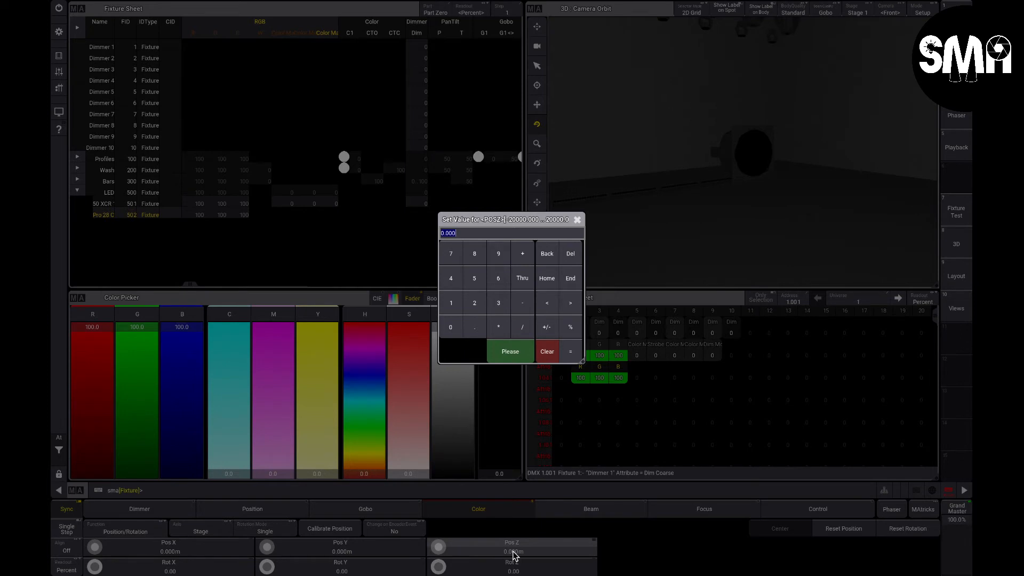
type("2.5")
key("Return")
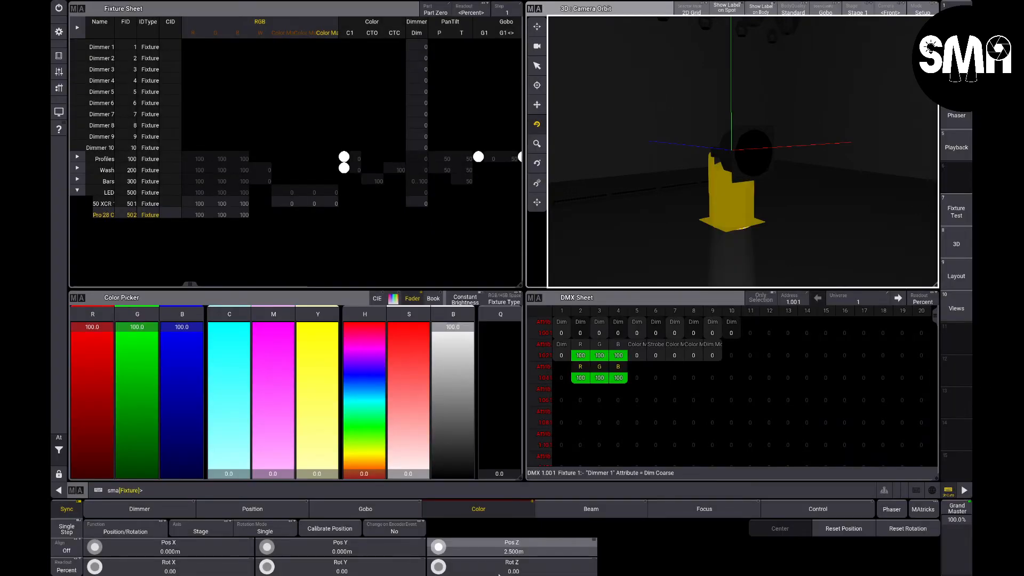
Step: Try fixture 502 at a Pos X of 1 m
left_click(182, 555)
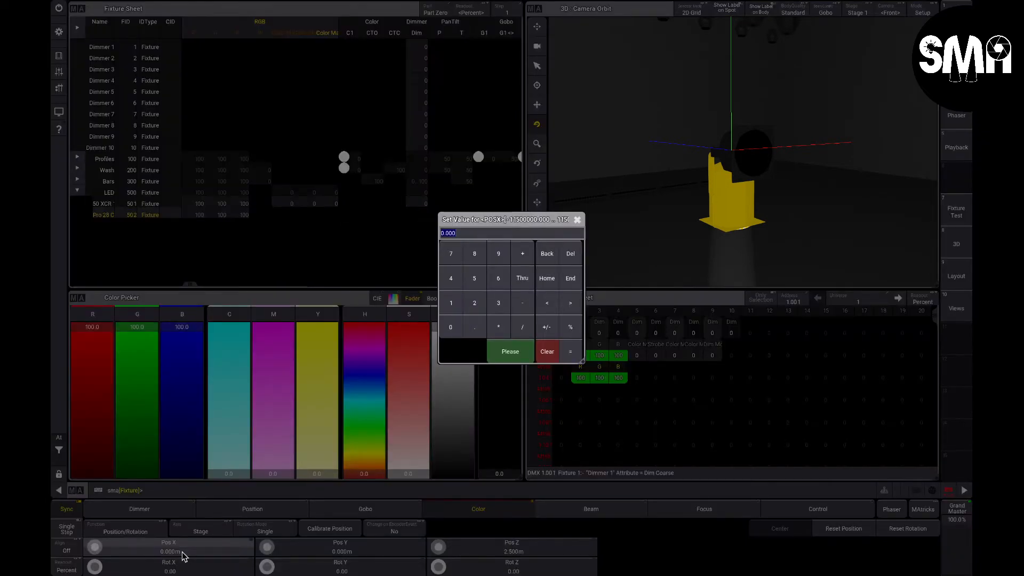
type("1")
key("Return")
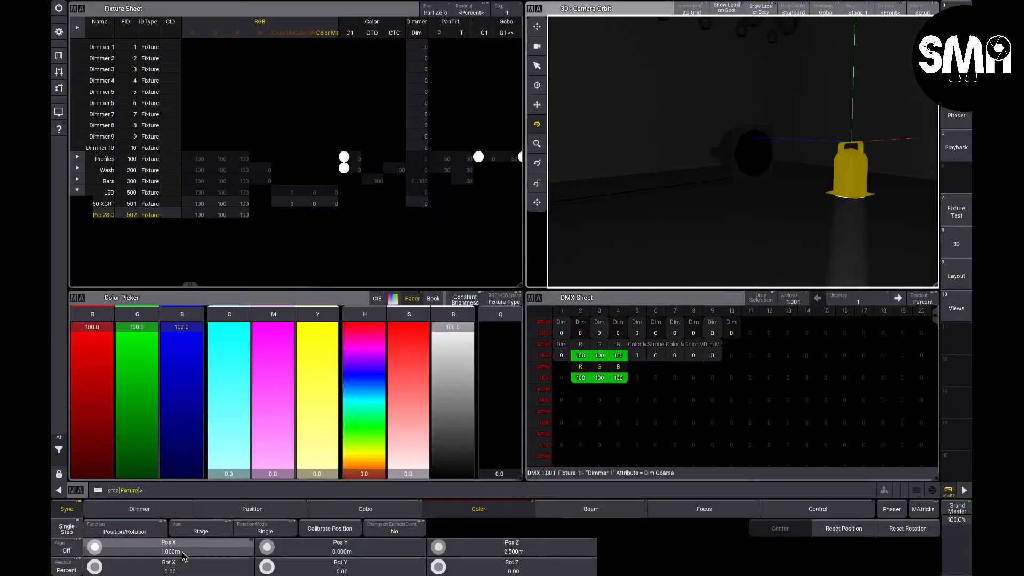
Step: Set fixture 502's Pos X to -1 m
left_click(183, 555)
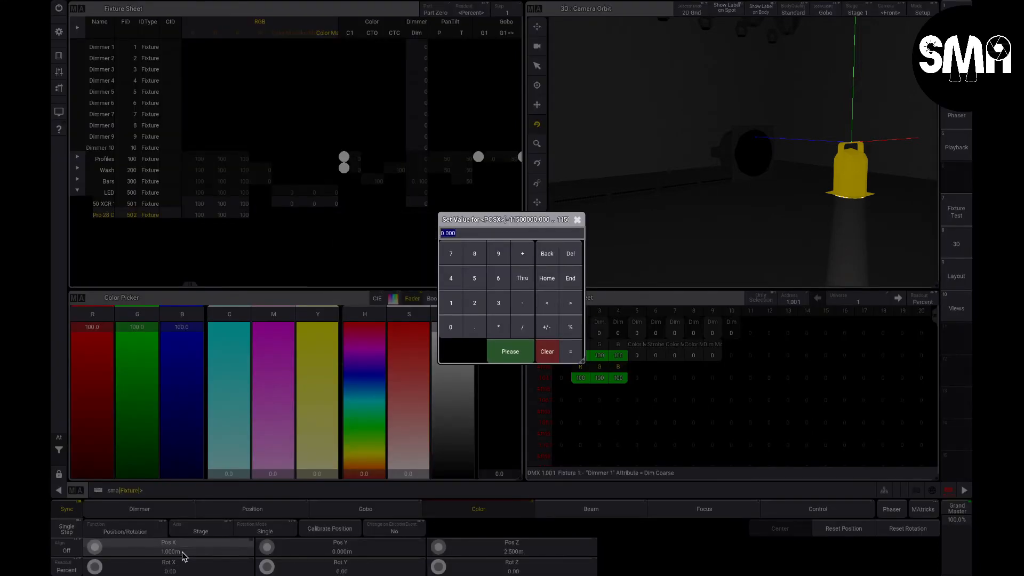
type("-1")
key("Return")
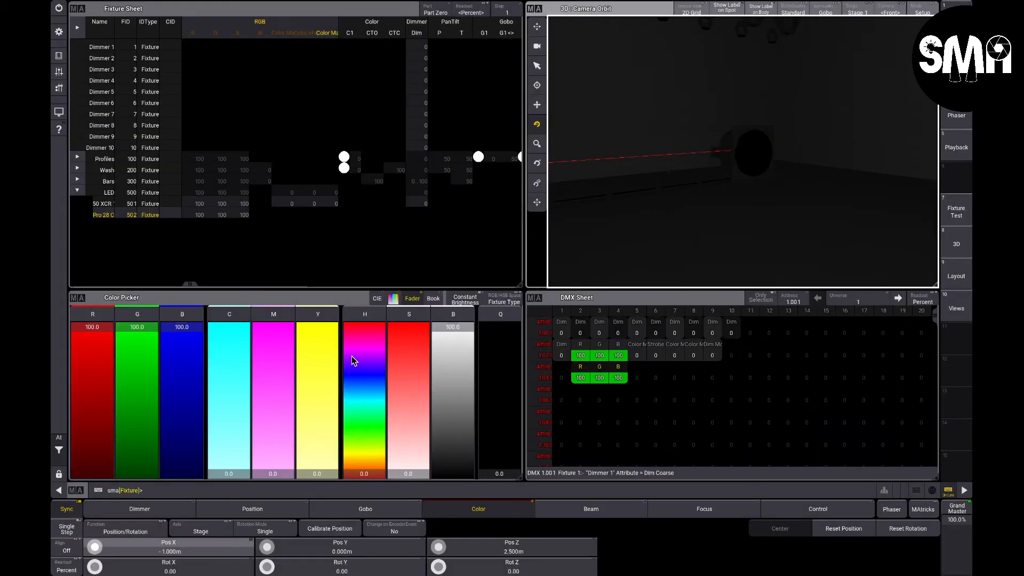
Step: Set fixture 502's Rot X to -90 degrees and leave the 3D view's setup mode
left_click(538, 202)
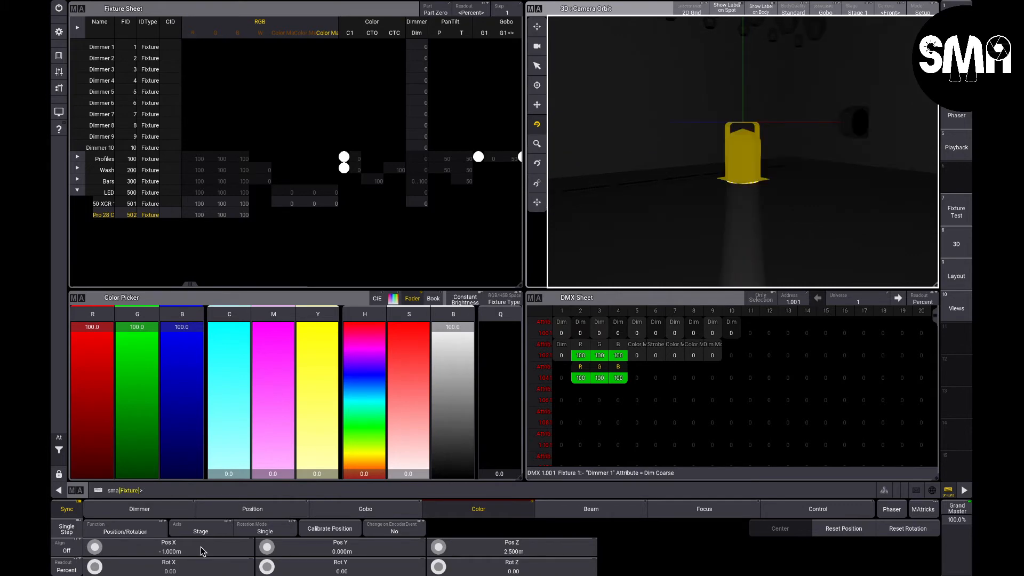
left_click(185, 568)
type("-")
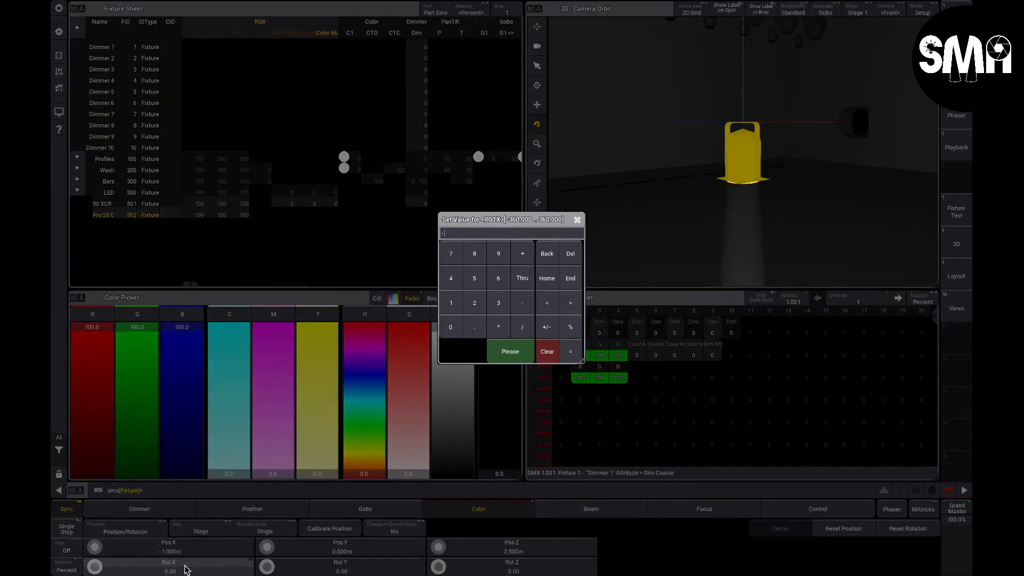
type("90")
key("Return")
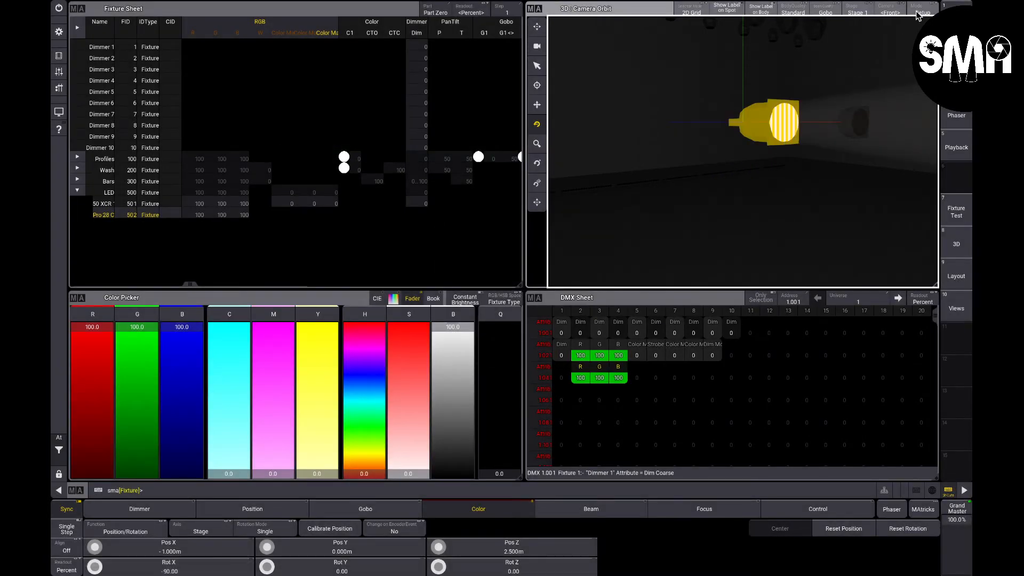
left_click(917, 13)
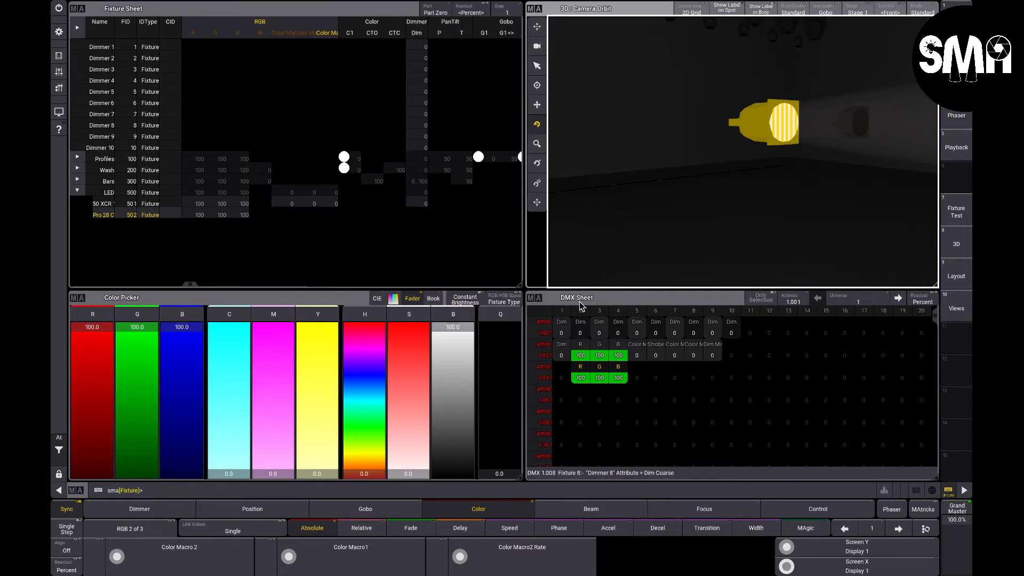
Step: Test fixture 502's RGB mixing by lowering red, green and blue to about 0 and raising them back to 100
left_click(172, 513)
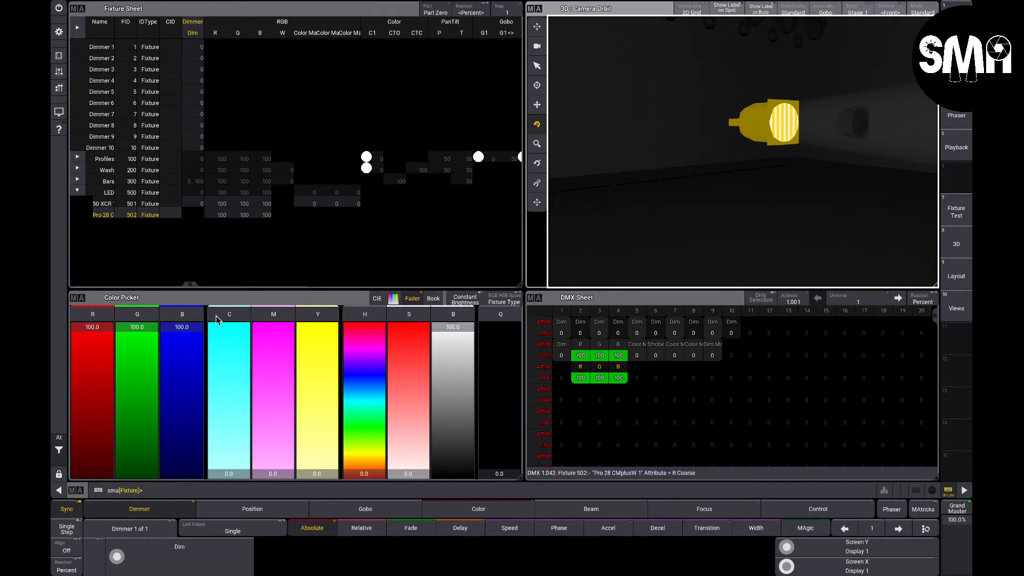
left_click(109, 473)
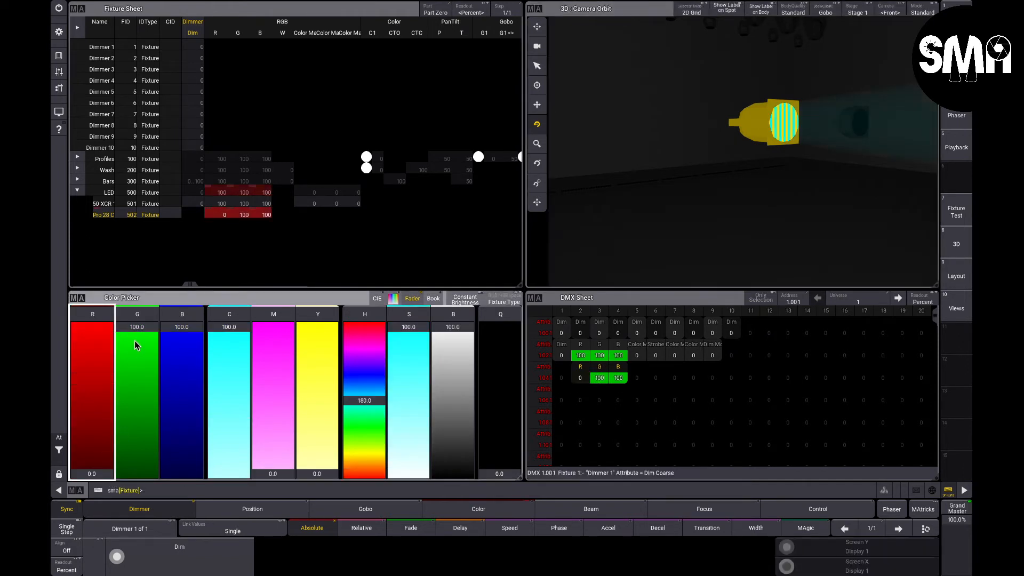
left_click(138, 472)
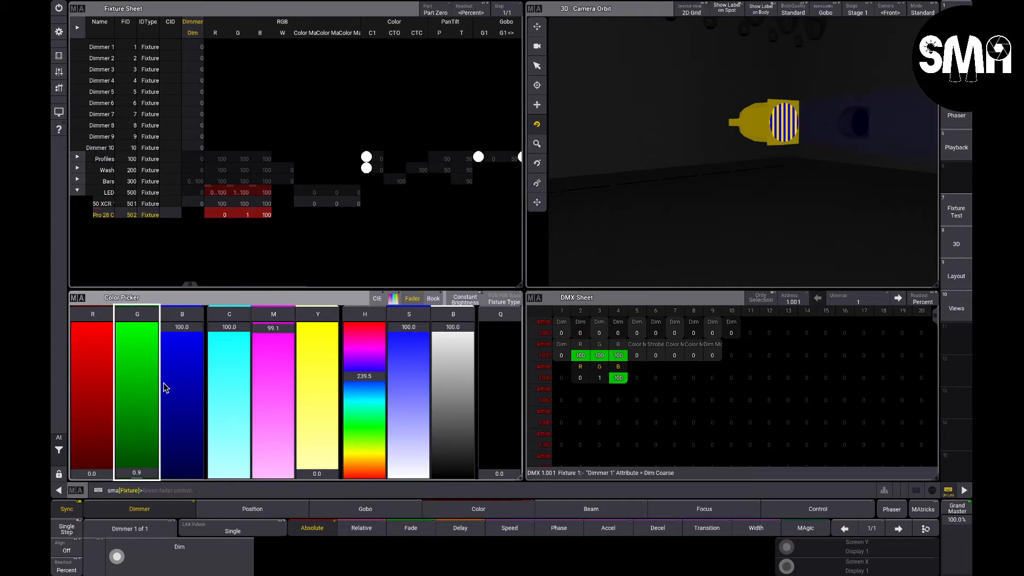
left_click(179, 474)
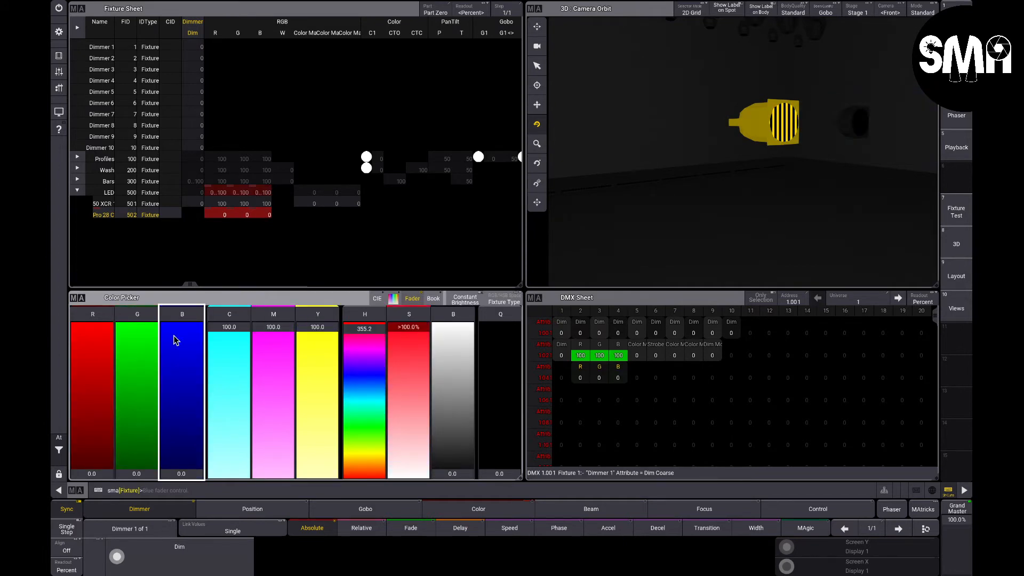
left_click(174, 320)
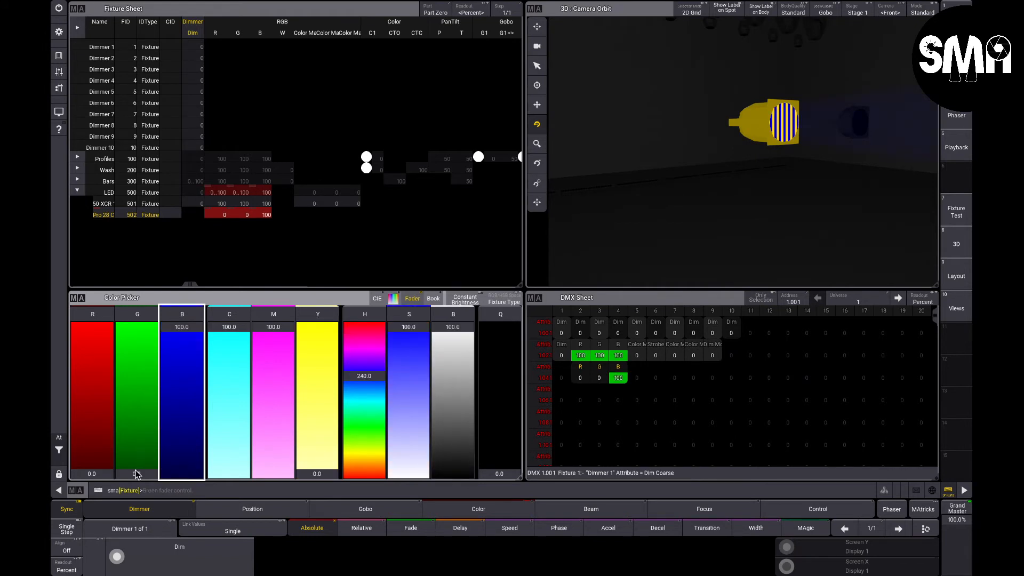
left_click(149, 323)
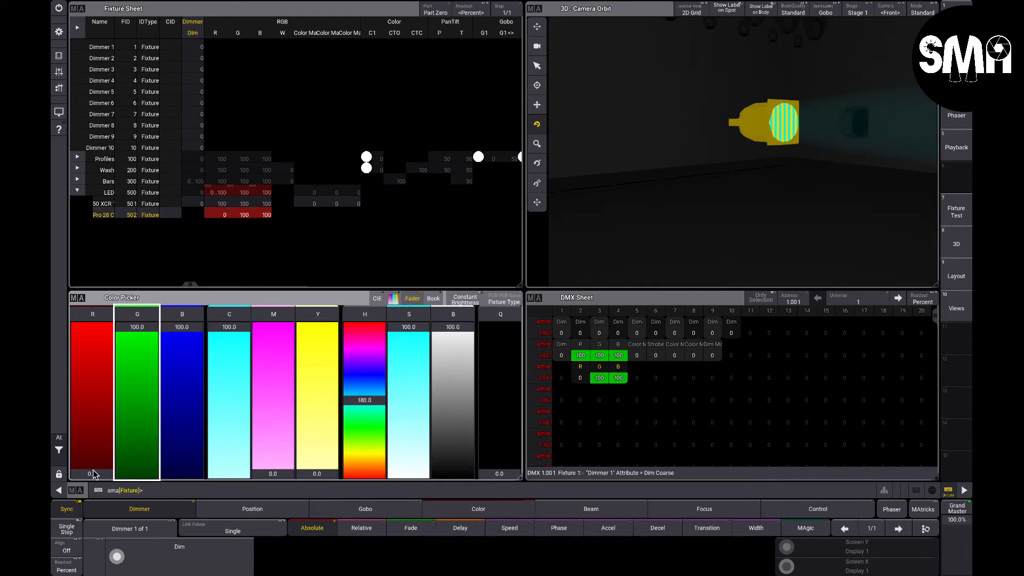
left_click(105, 326)
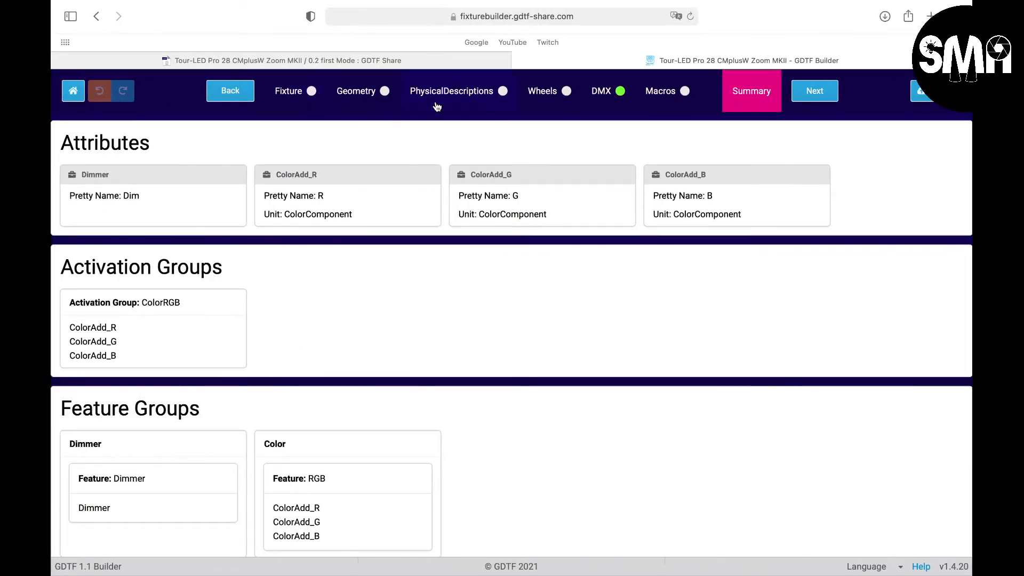
Step: Switch to the GDTF Builder and add a channel to the ARC1 mode with Beam geometry and the Dimmer attribute
left_click(604, 101)
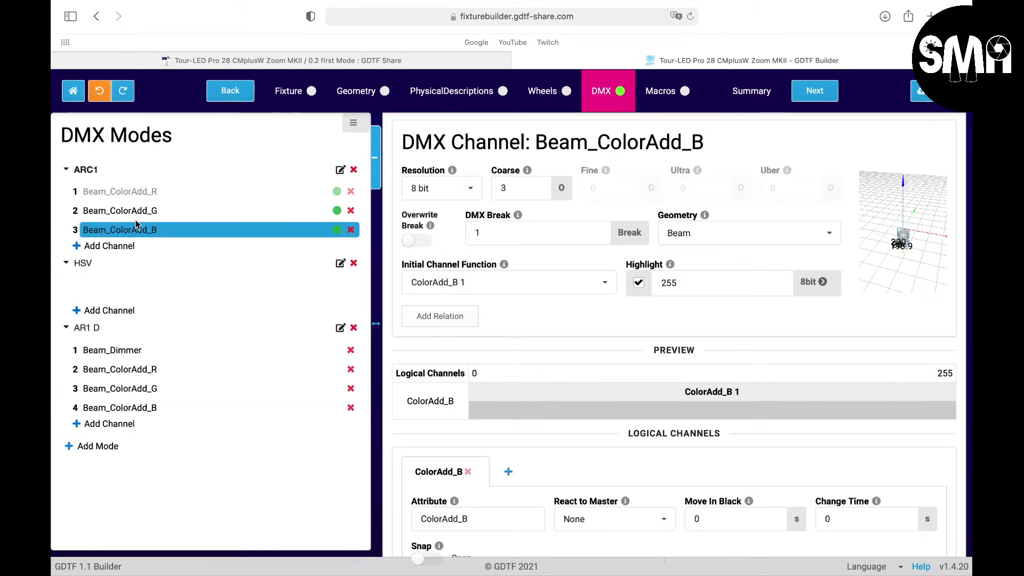
left_click(109, 248)
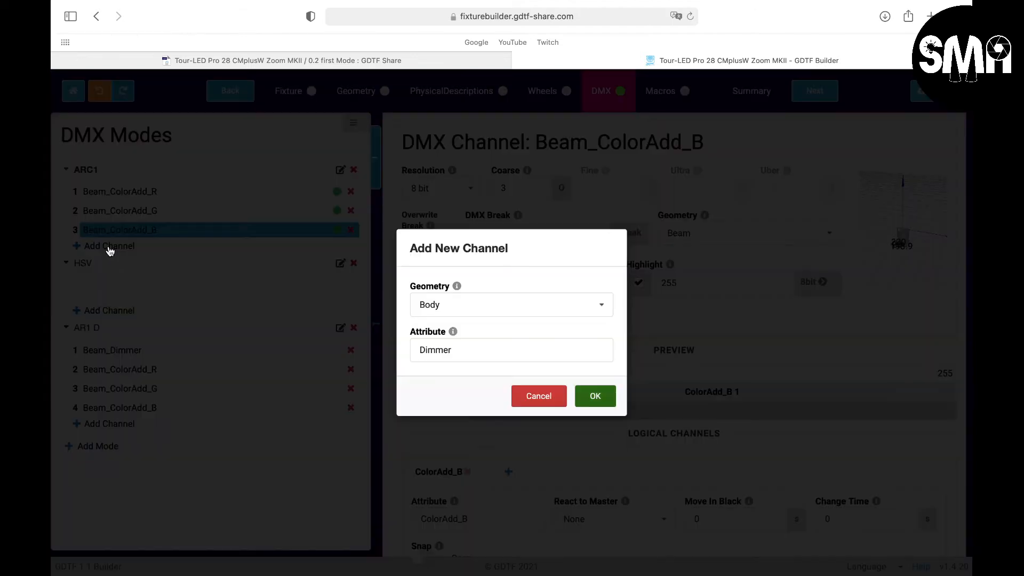
left_click(540, 314)
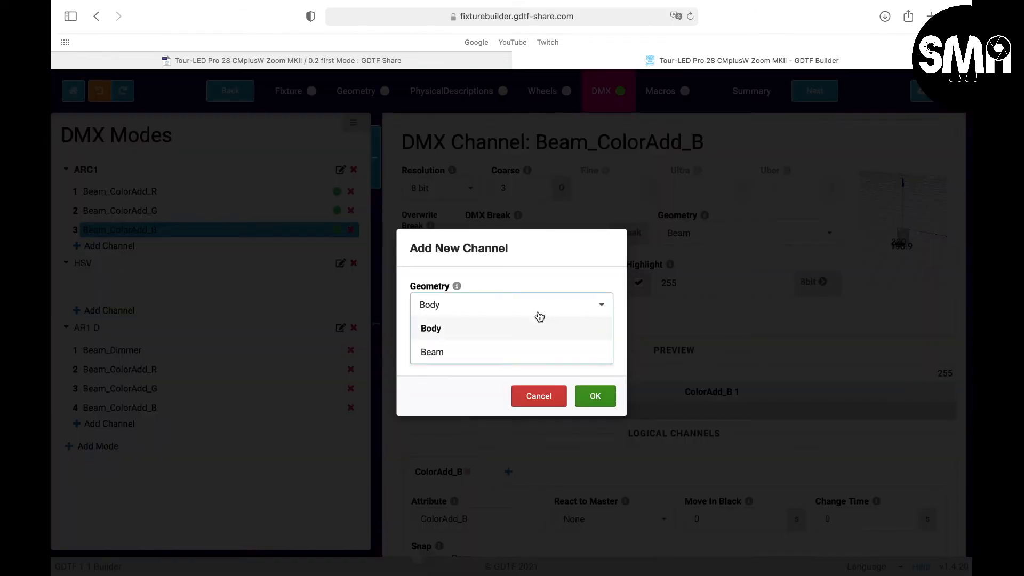
left_click(500, 353)
left_click(487, 349)
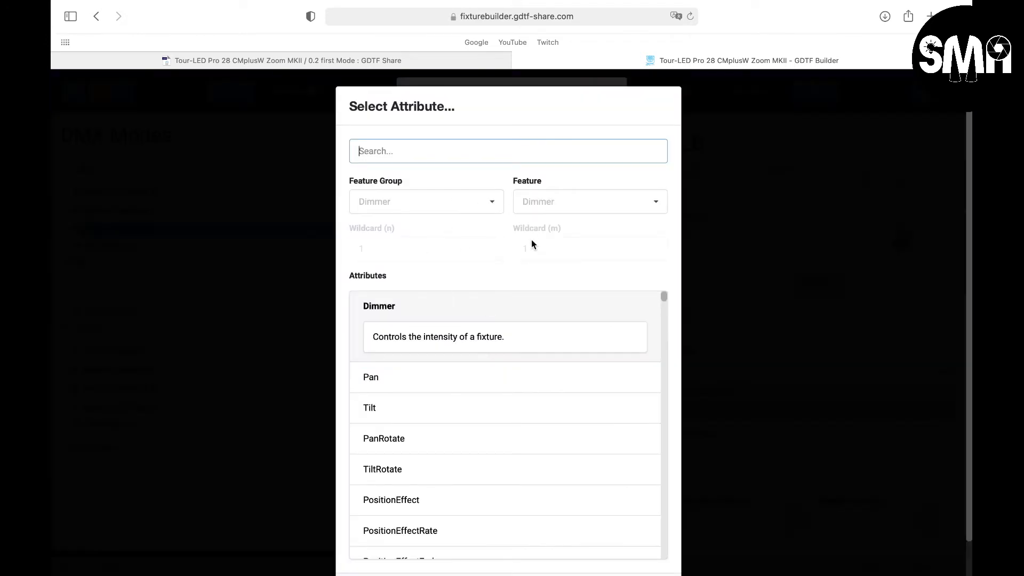
left_click(480, 207)
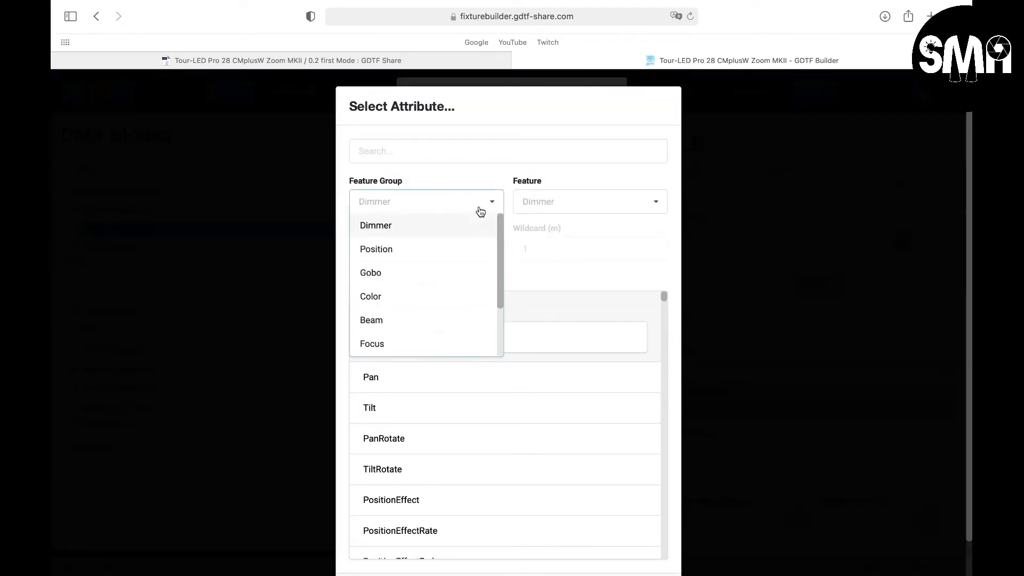
left_click(458, 241)
left_click(521, 169)
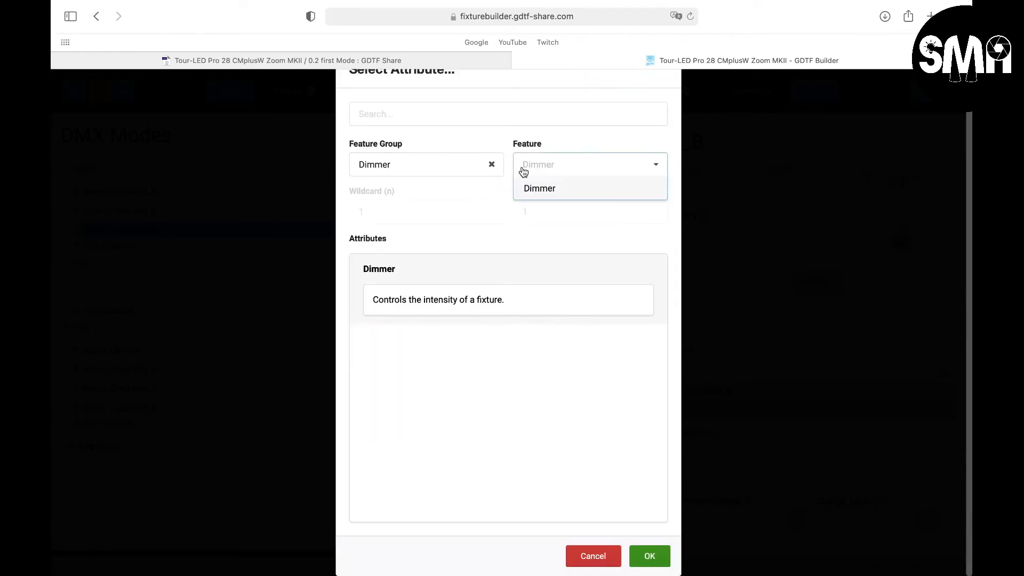
left_click(537, 187)
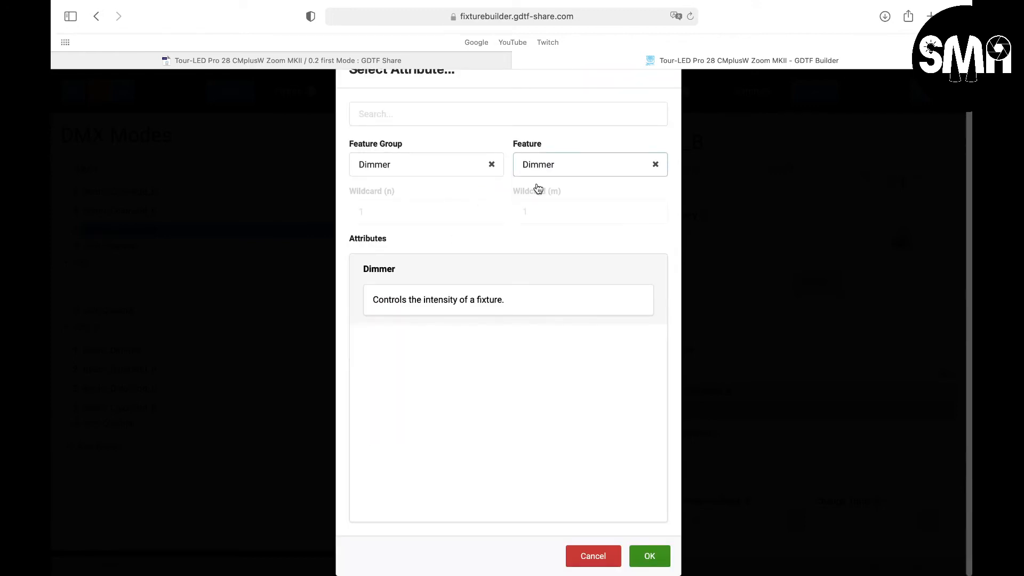
left_click(647, 554)
left_click(597, 394)
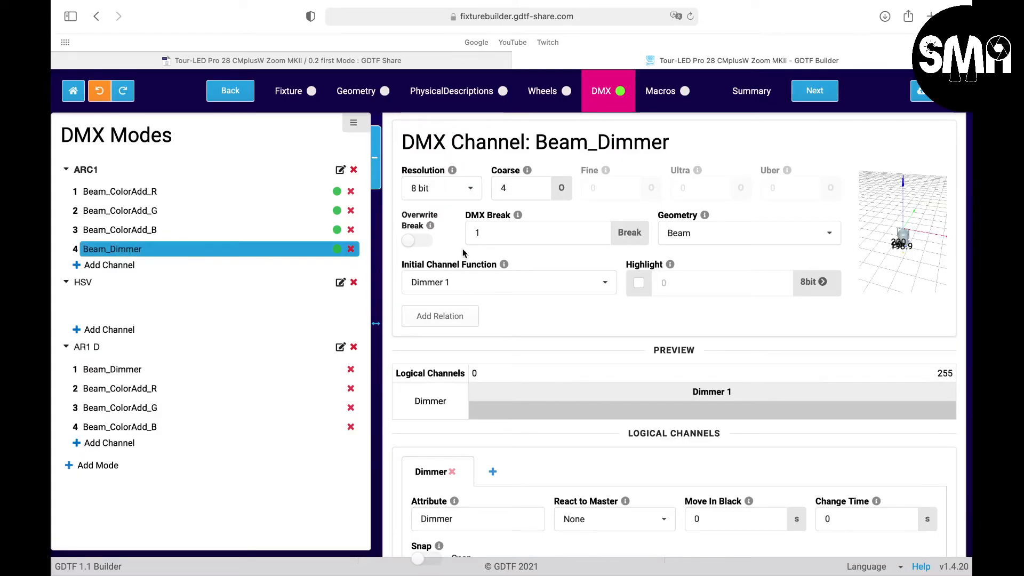
Step: Make the new Beam_Dimmer channel's resolution Virtual and move it above Beam_ColorAdd_R in ARC1
left_click(470, 191)
left_click(433, 209)
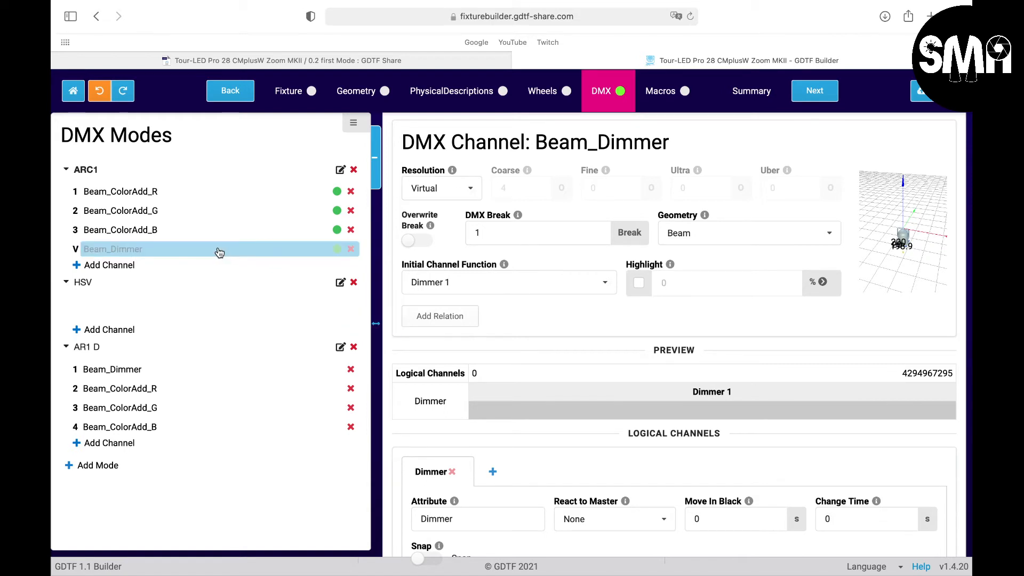
left_click_drag(220, 252, 215, 192)
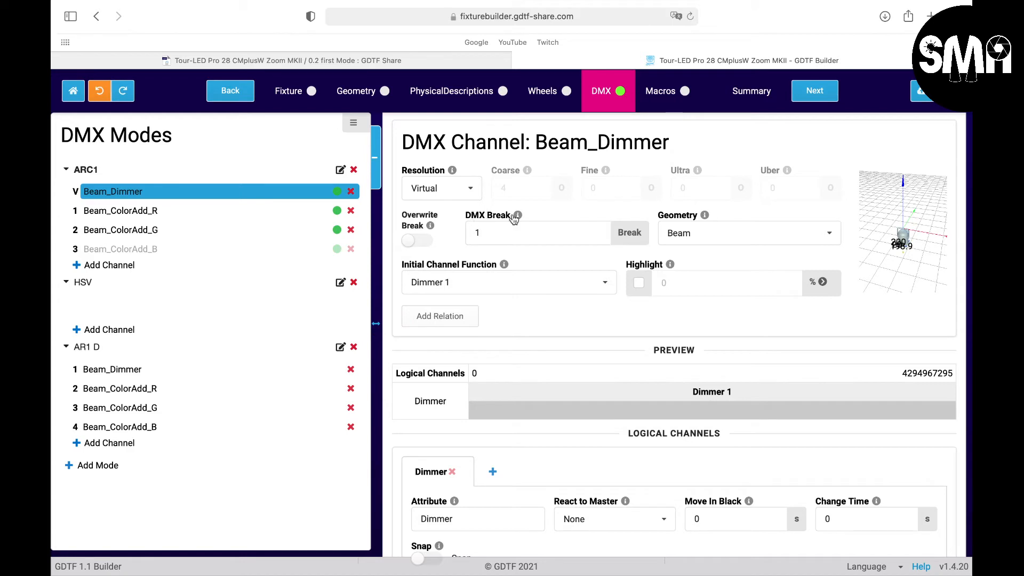
Step: Enable the Highlight value of the virtual Beam_Dimmer channel and set it to 100 %
left_click(639, 283)
left_click(678, 278)
key("BackSpace")
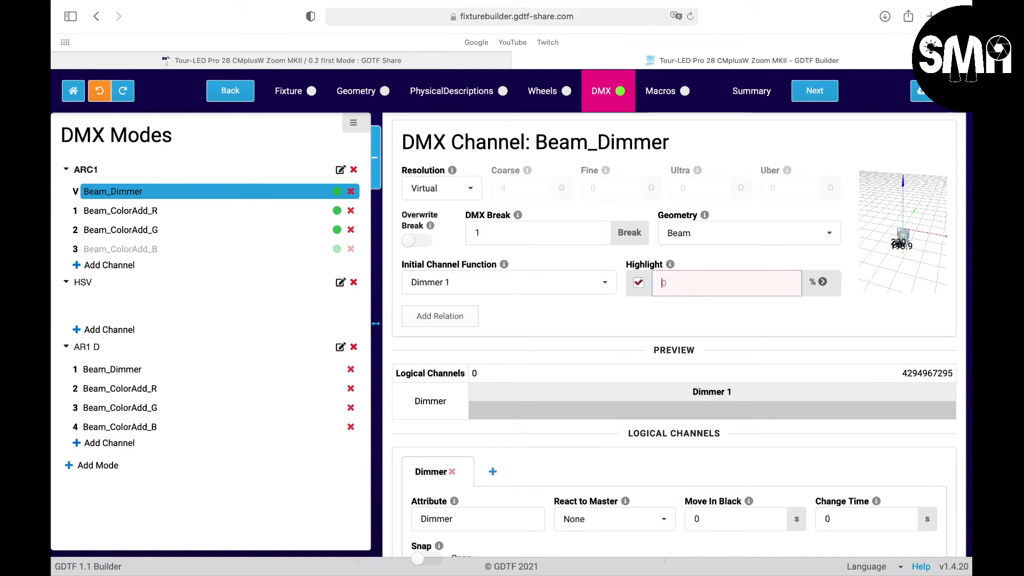
type("2")
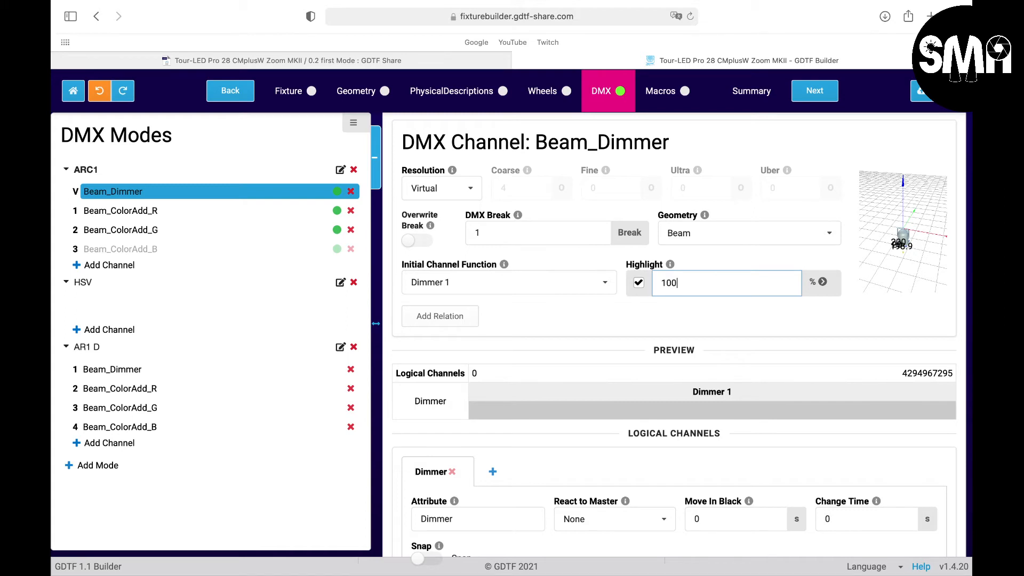
Step: Compare the Beam_Dimmer highlight value in the available bit formats, ending on the percent format
left_click(822, 282)
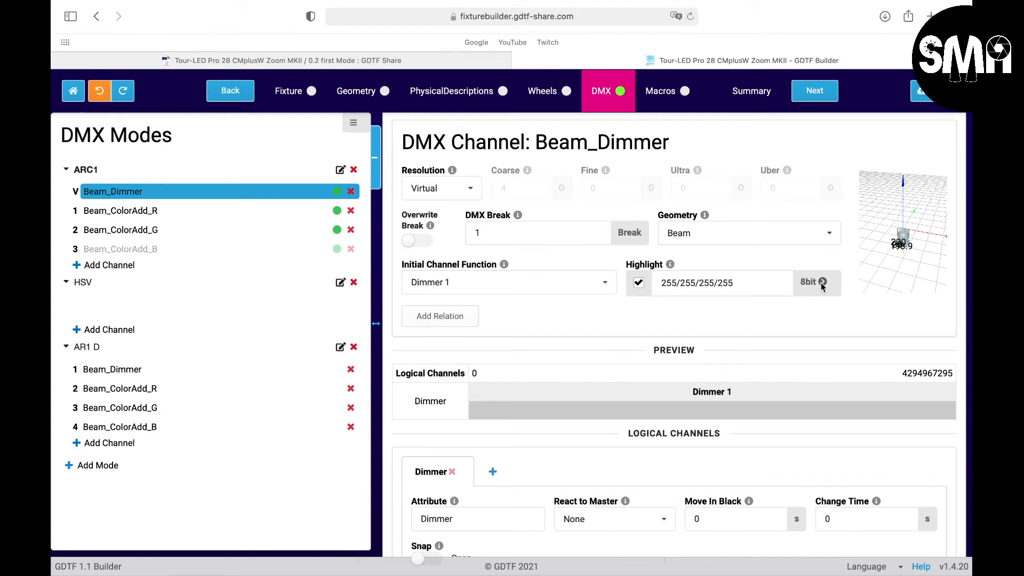
left_click(822, 283)
left_click(821, 283)
left_click(822, 283)
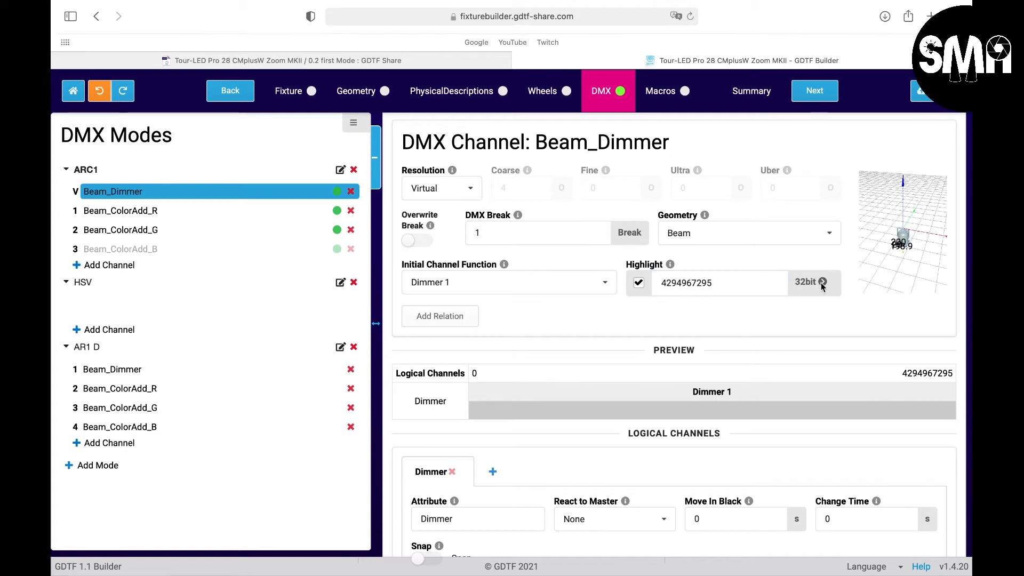
left_click(822, 283)
left_click(822, 283)
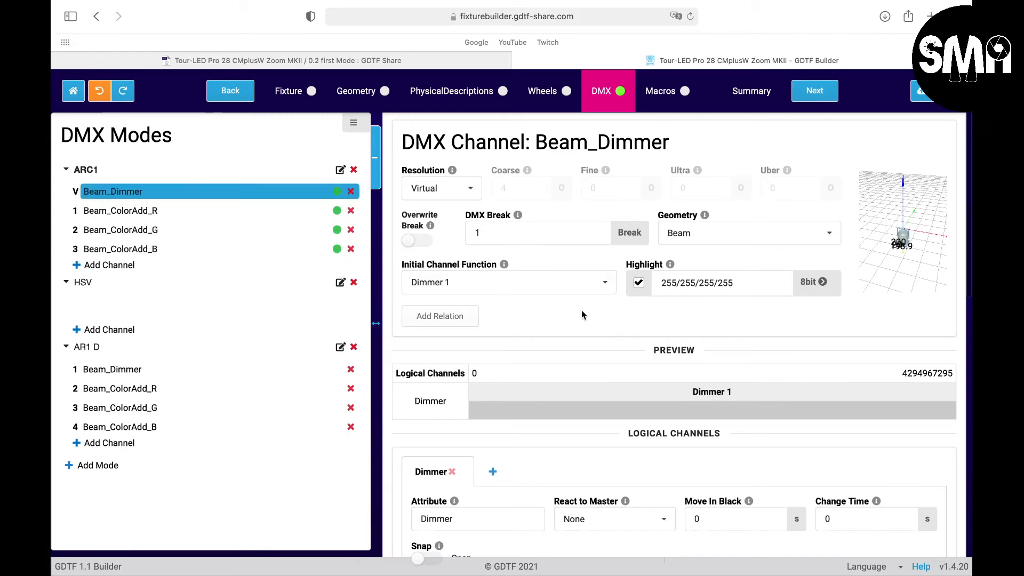
scroll(582, 315, "down", 3)
scroll(582, 314, "up", 3)
scroll(582, 311, "up", 1)
left_click(823, 283)
left_click(823, 283)
left_click(823, 283)
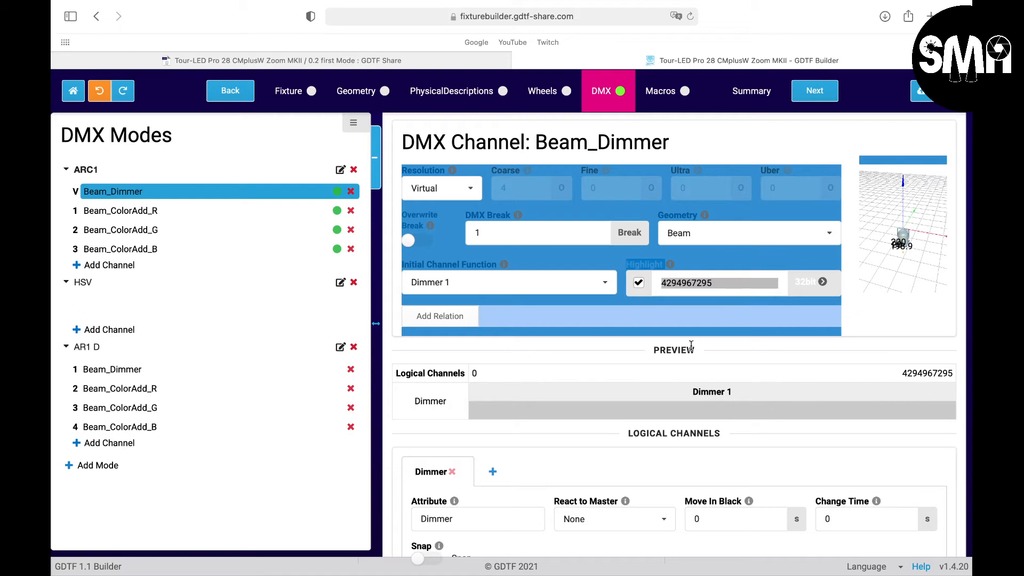
left_click(822, 282)
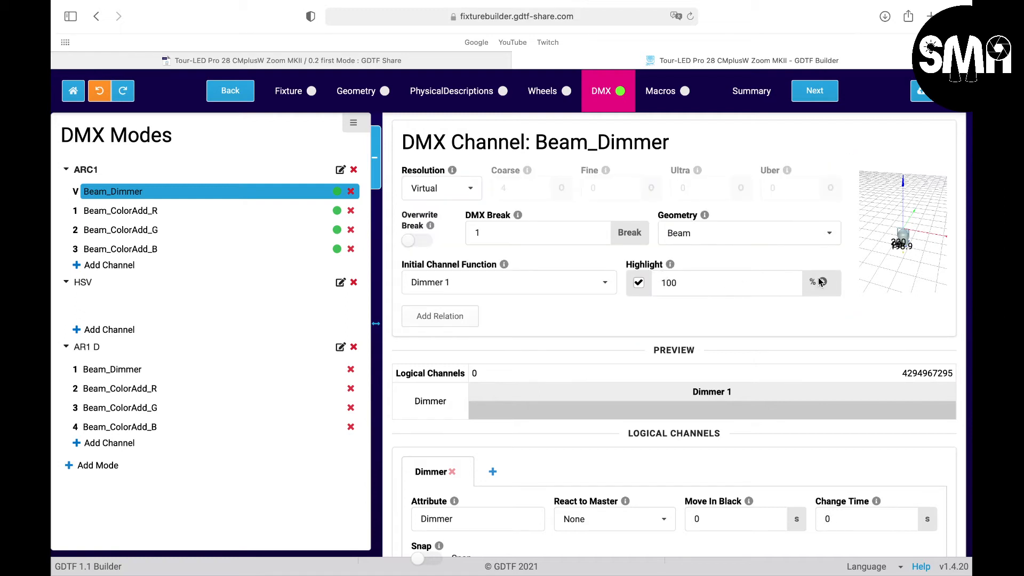
Step: Review the Dimmer 1 channel function's DMX range, default DMX and physical values
scroll(591, 334, "down", 10)
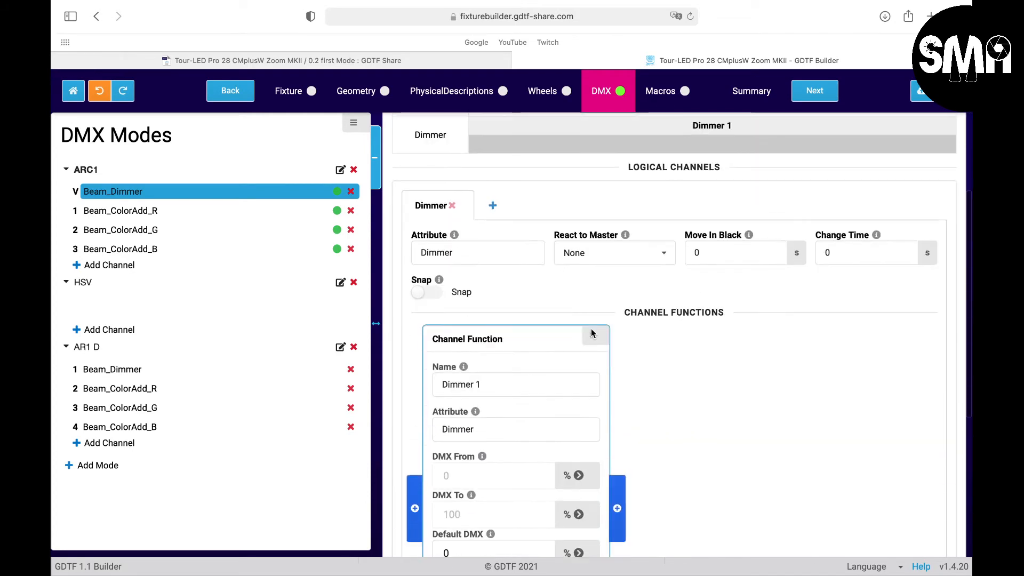
left_click(462, 382)
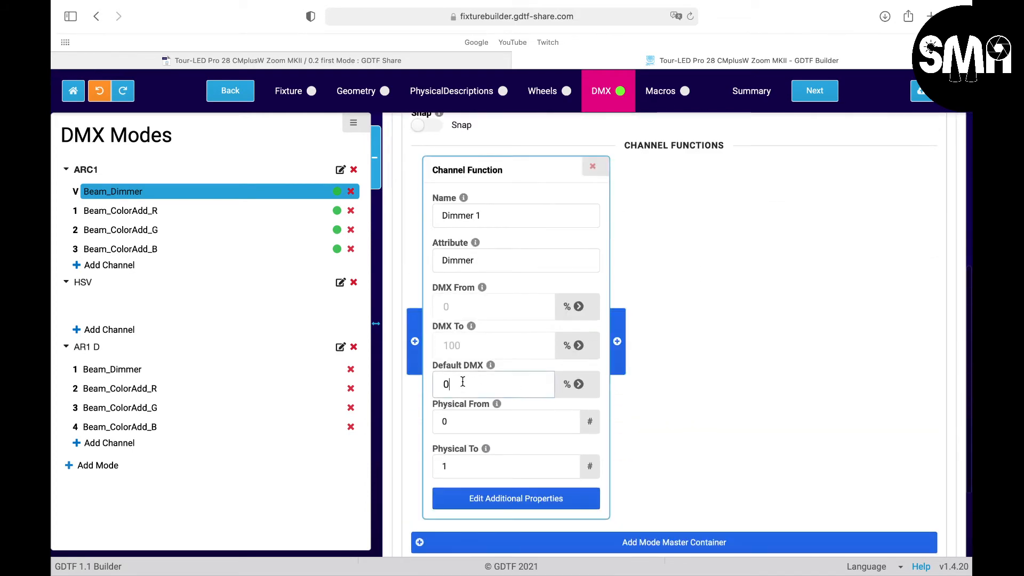
scroll(494, 322, "up", 1)
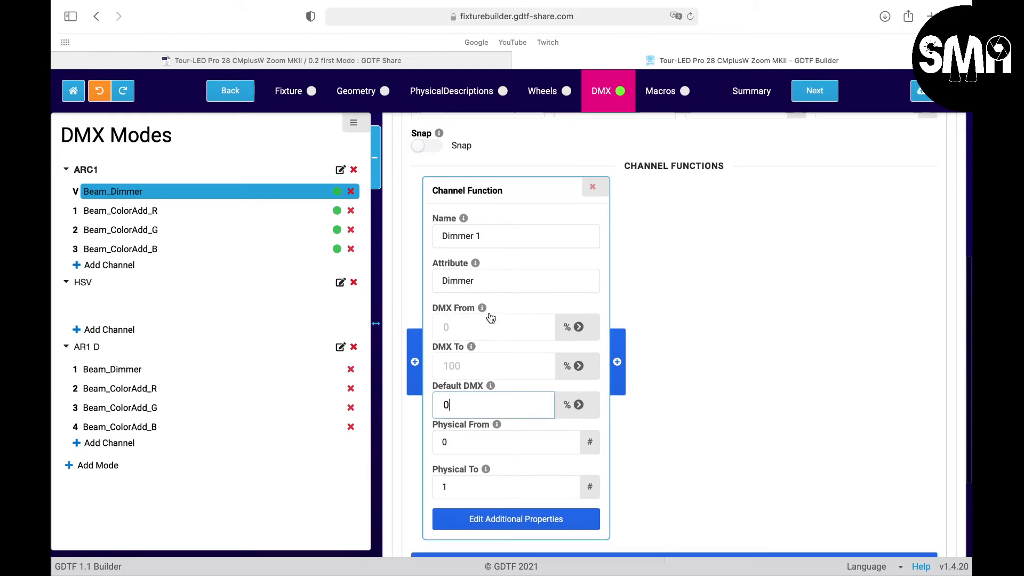
scroll(490, 322, "down", 5)
scroll(490, 322, "up", 10)
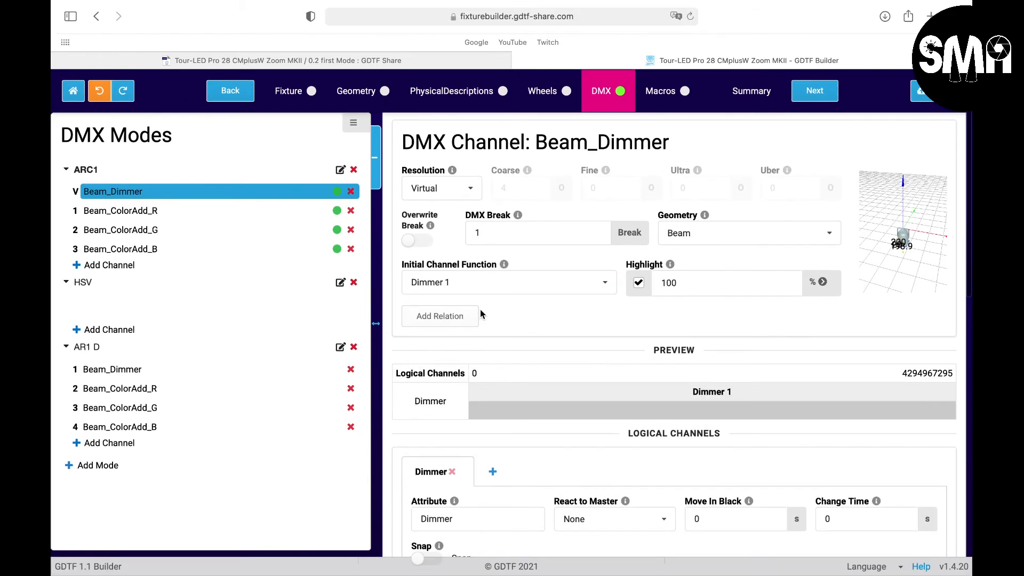
Step: Add a relation named Red to the ARC1 Beam_Dimmer channel, with follower ColorAdd_R 1 and mode Multiply
left_click(457, 323)
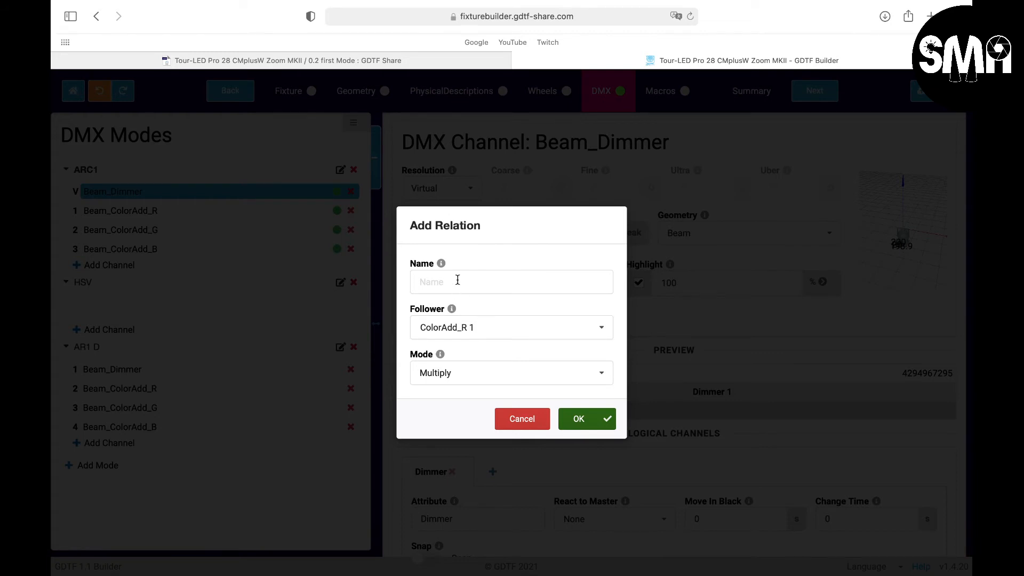
left_click(524, 331)
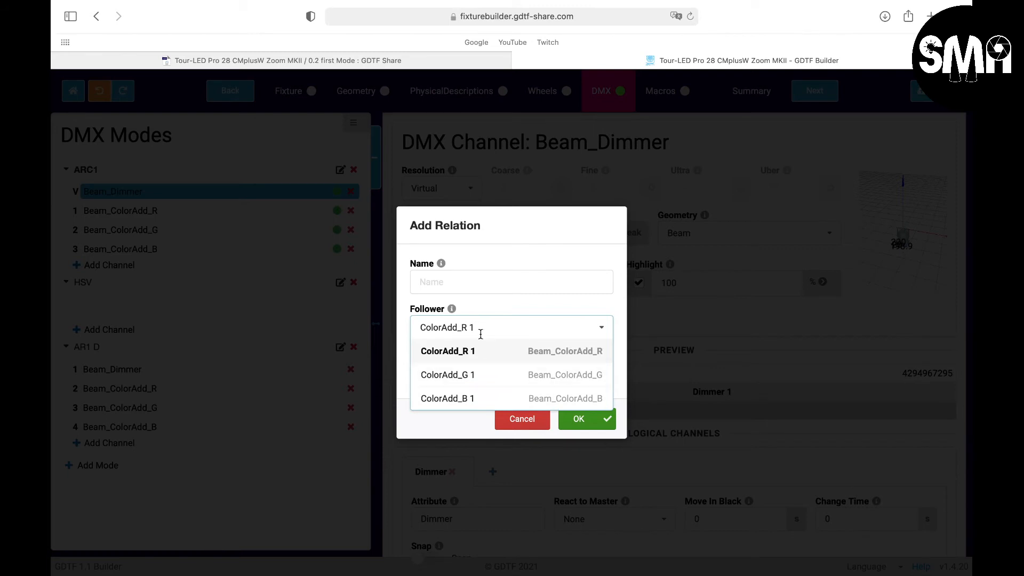
left_click(483, 301)
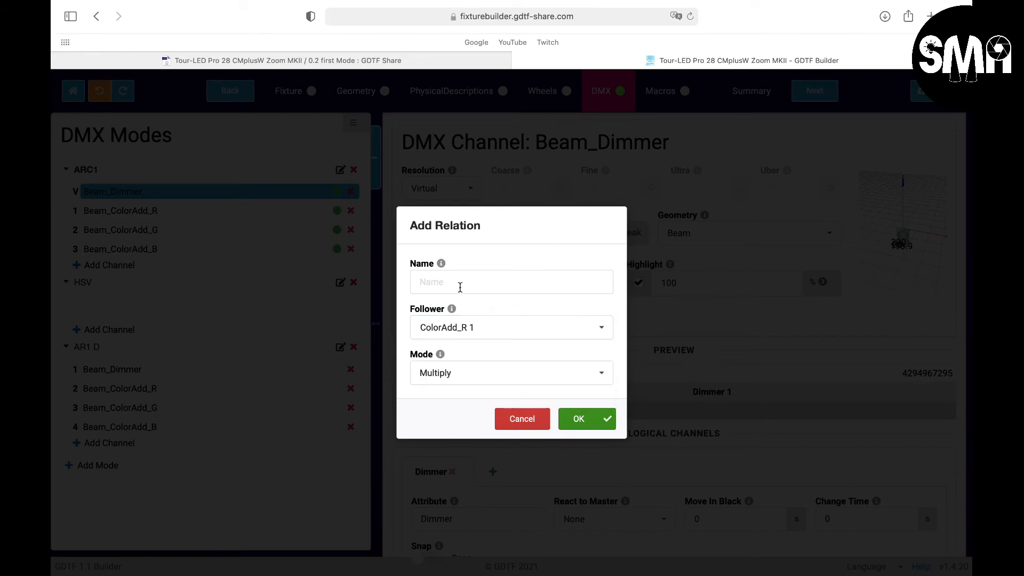
left_click(460, 287)
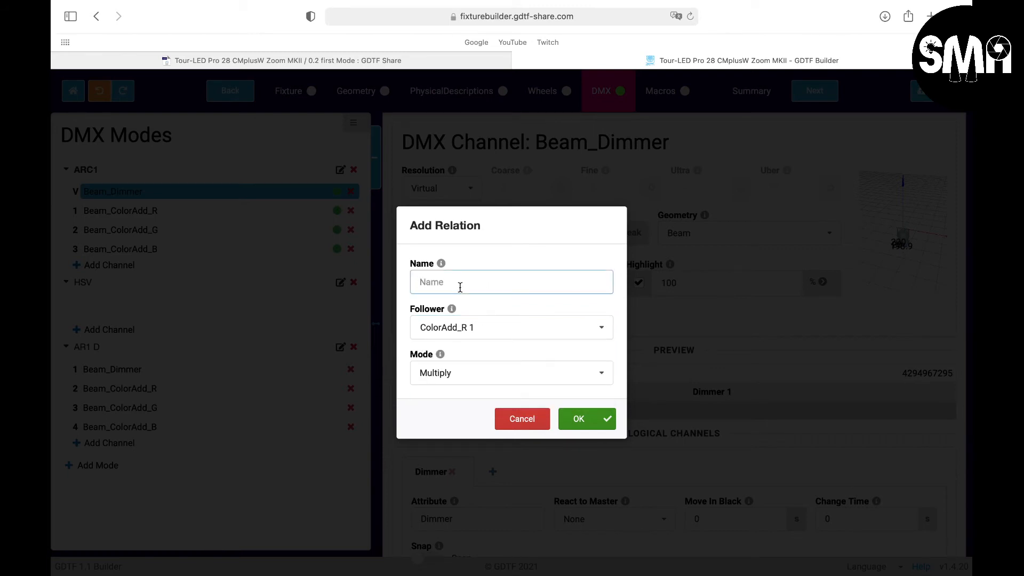
type("Red")
left_click(462, 375)
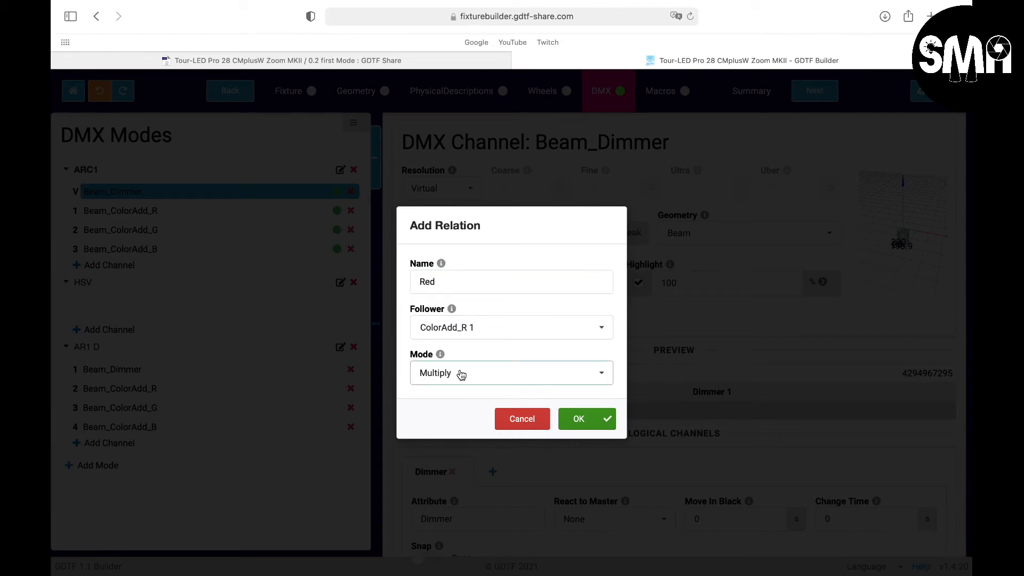
left_click(461, 375)
left_click(454, 403)
left_click(595, 421)
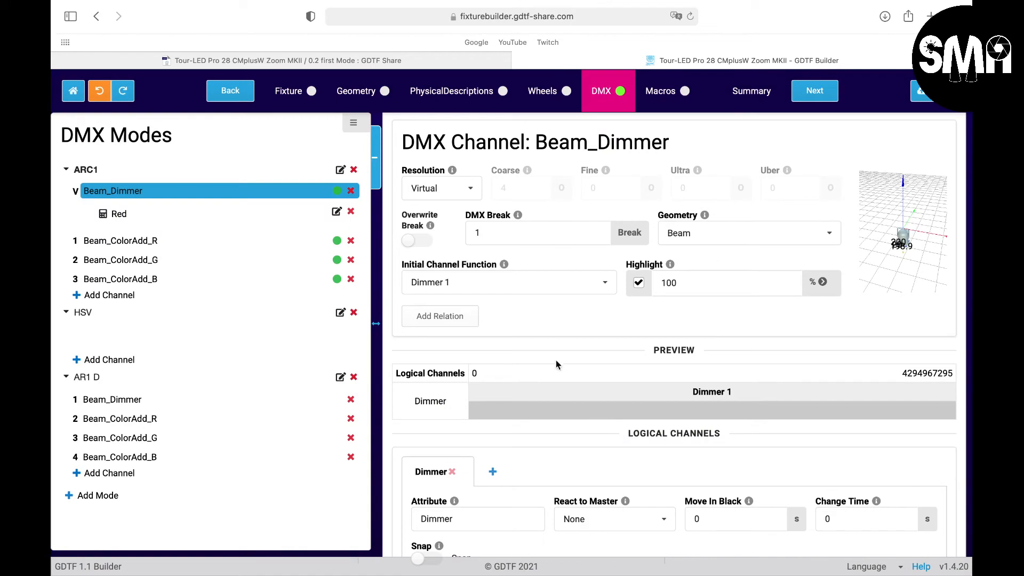
Step: Add a second, unnamed Multiply relation from Beam_Dimmer to the follower ColorAdd_G 1
left_click(471, 320)
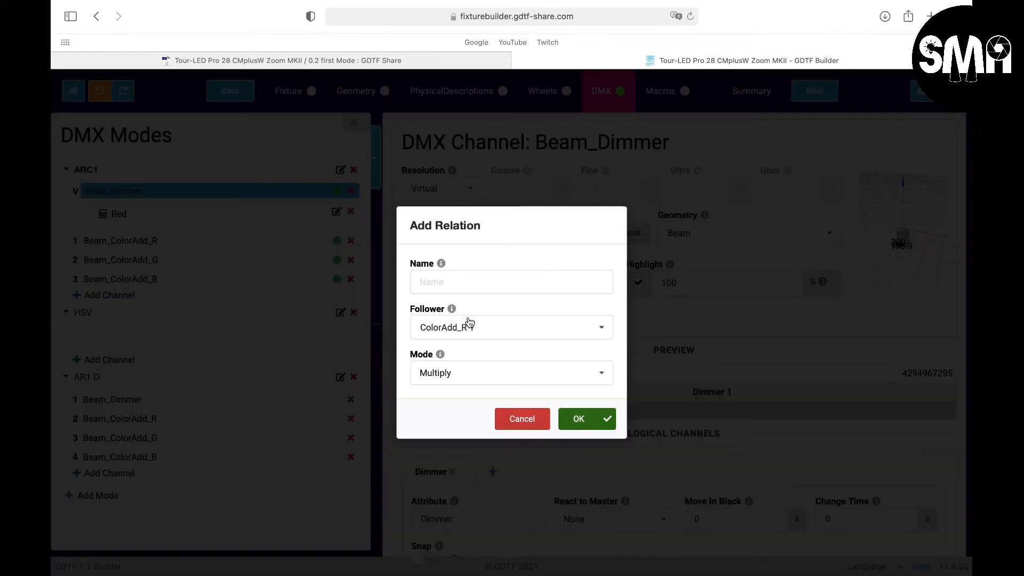
left_click(597, 332)
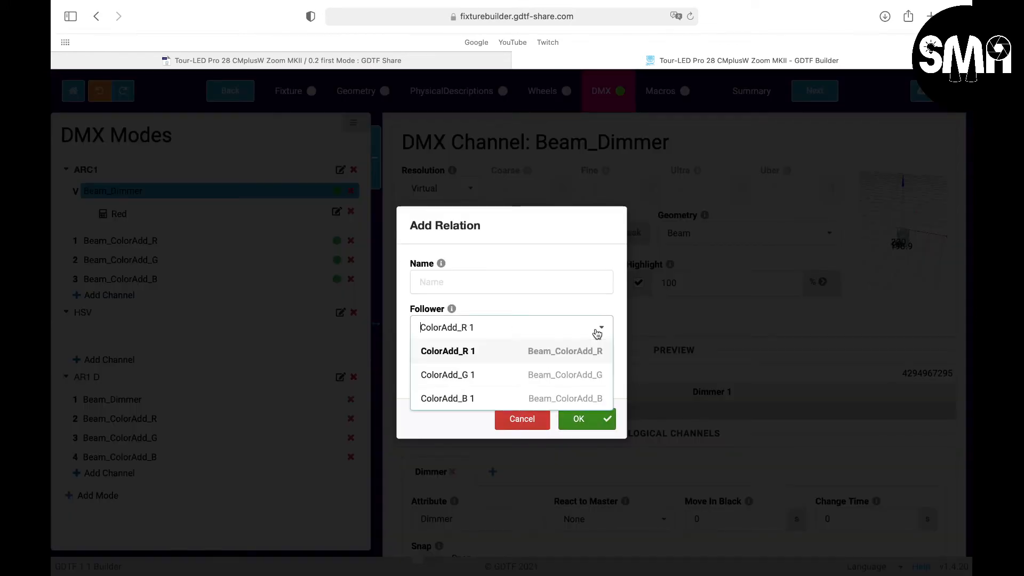
left_click(533, 374)
left_click(580, 419)
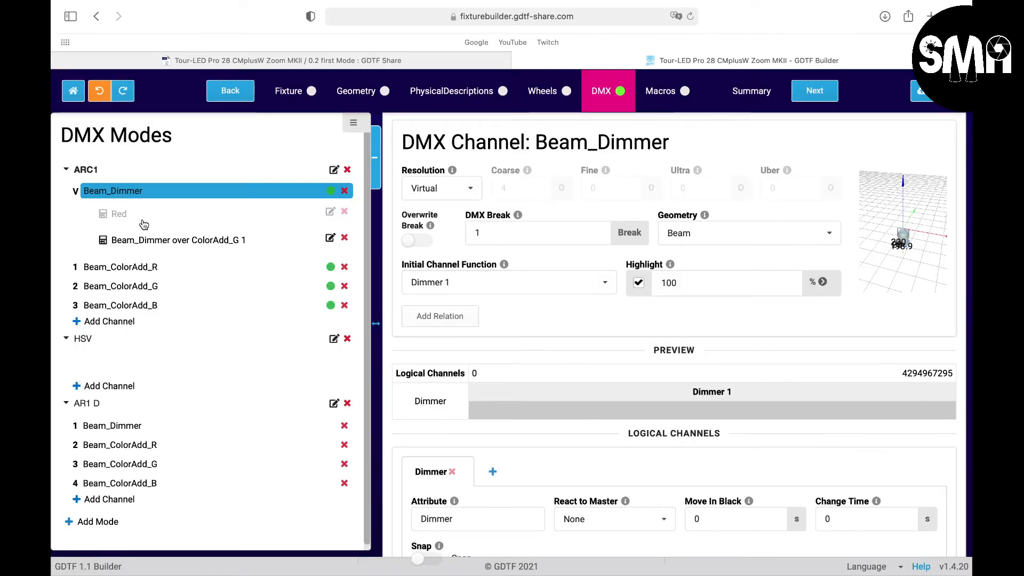
Step: Rename the relation following ColorAdd_G 1 as Virtual_Green
left_click(329, 238)
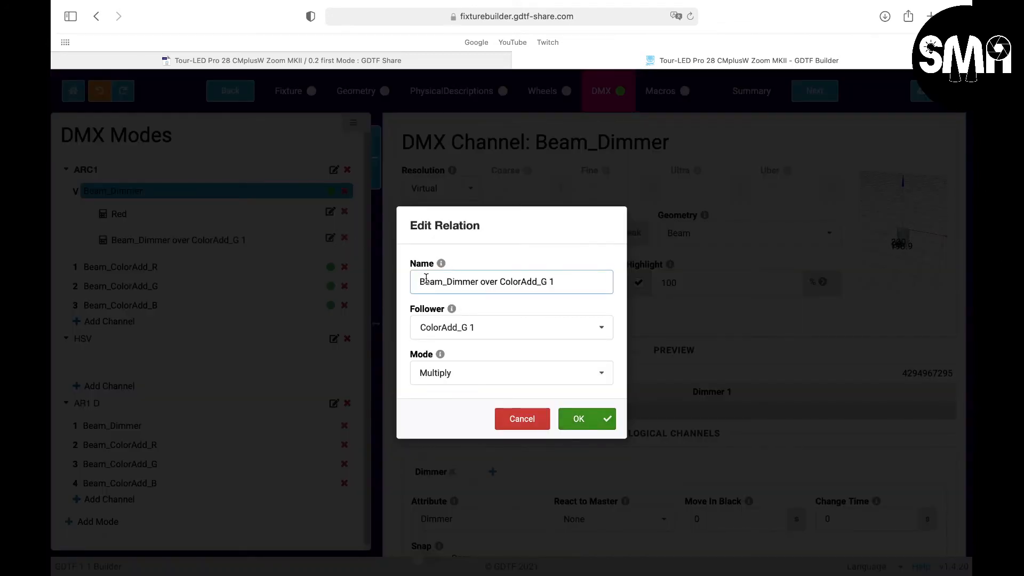
left_click_drag(564, 282, 407, 279)
type("Vir")
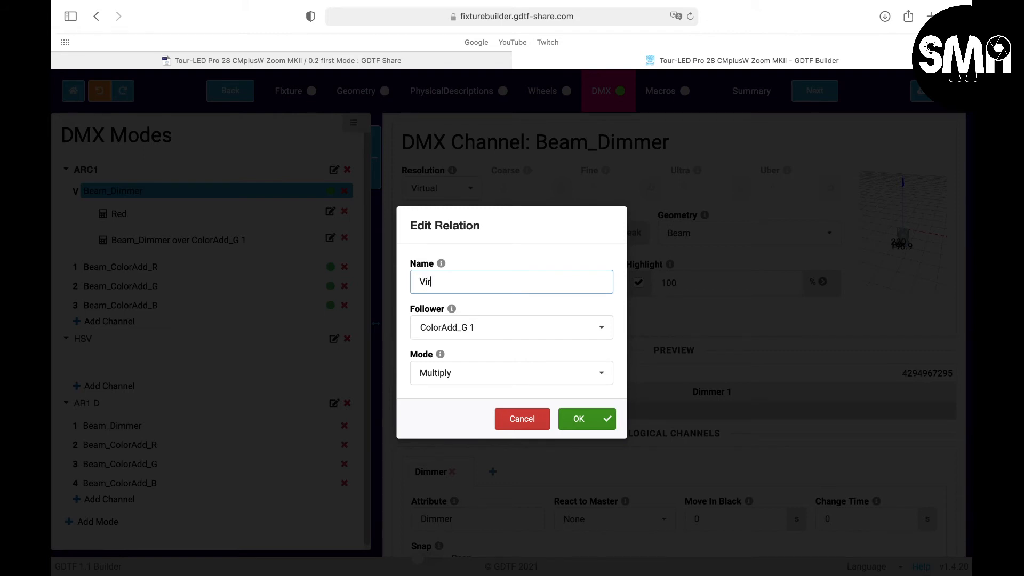
type("tual_Green")
left_click(571, 420)
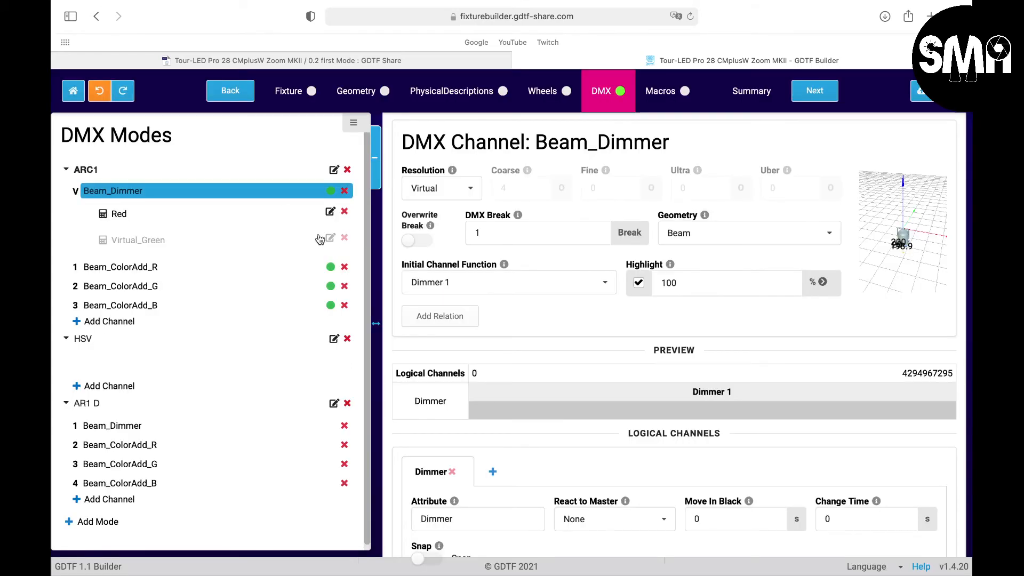
Step: Rename the Red relation of Beam_Dimmer as VirtualDim_Red
left_click(330, 212)
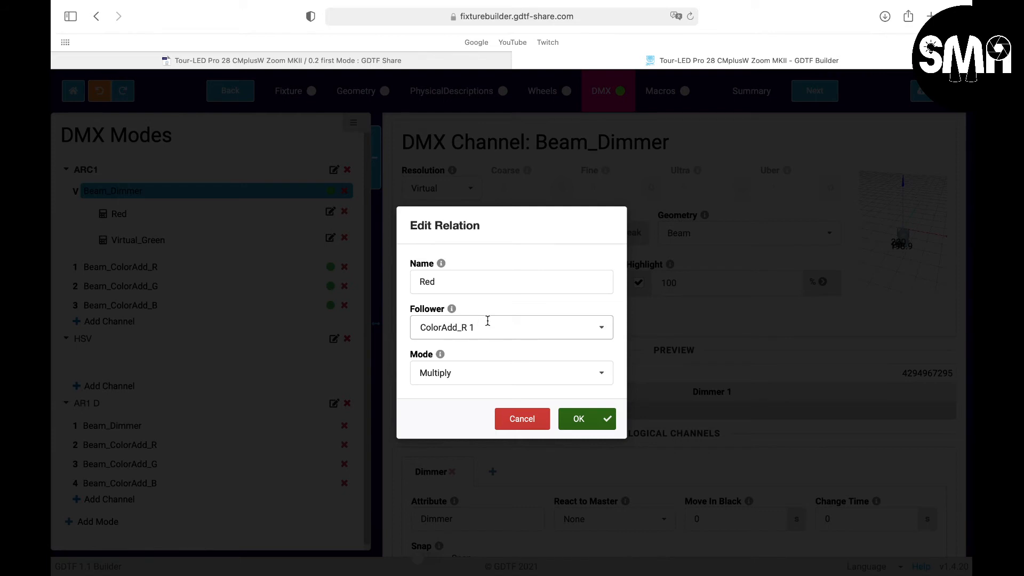
left_click(488, 320)
left_click(417, 281)
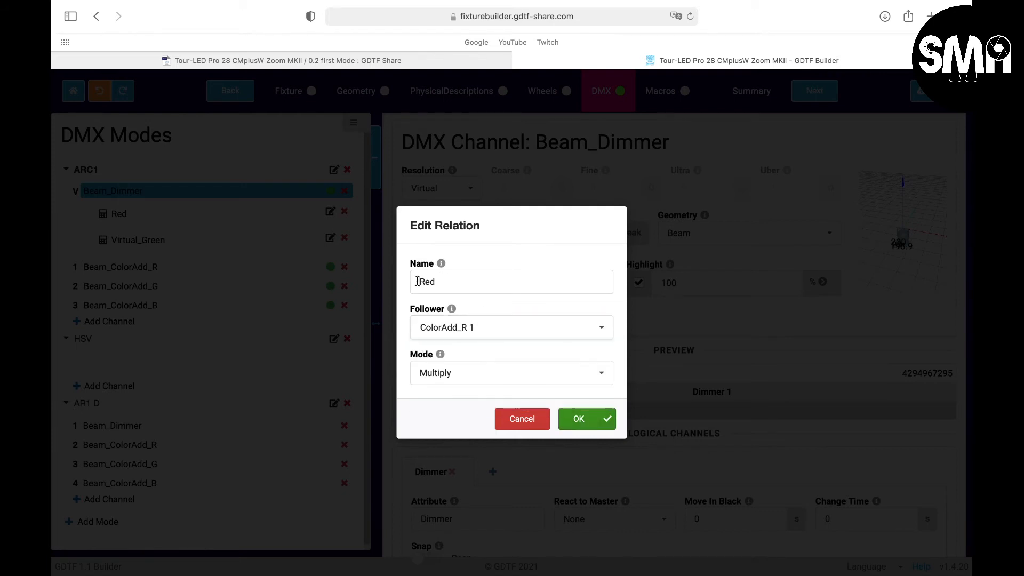
type("Vir")
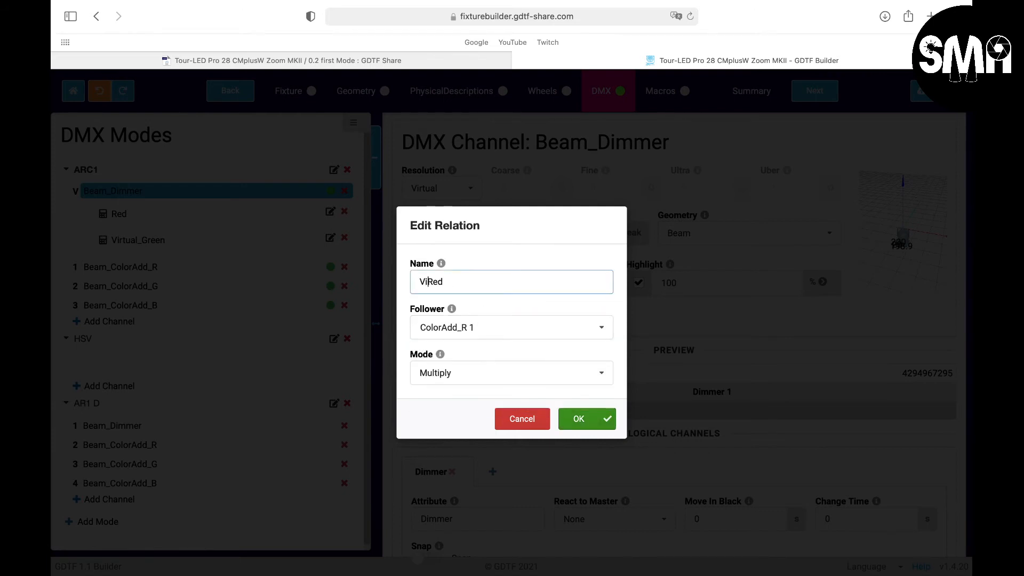
type("tualDim_")
left_click(577, 418)
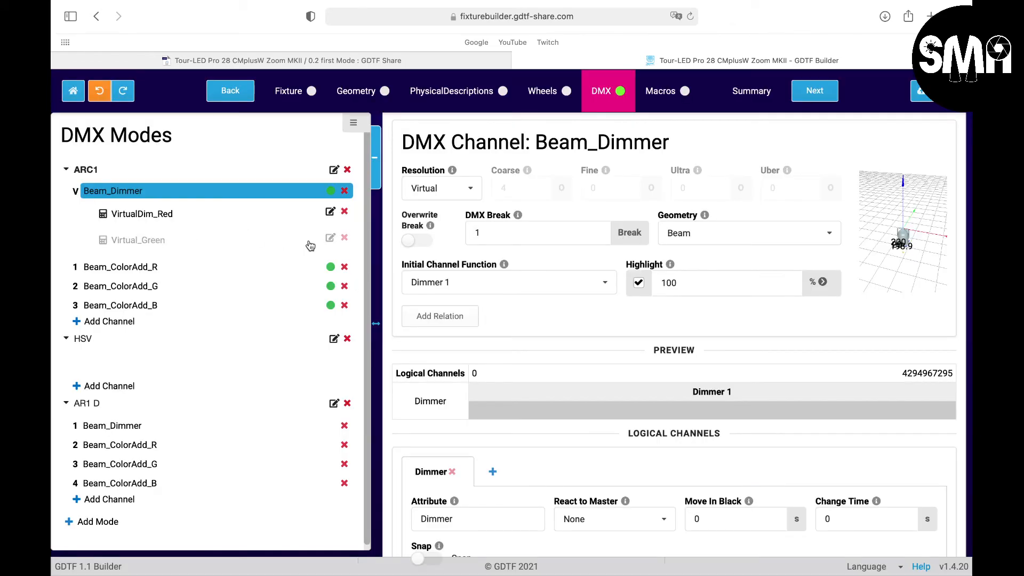
Step: Rename the Virtual_Green relation as VirtualDim_Green
left_click(330, 241)
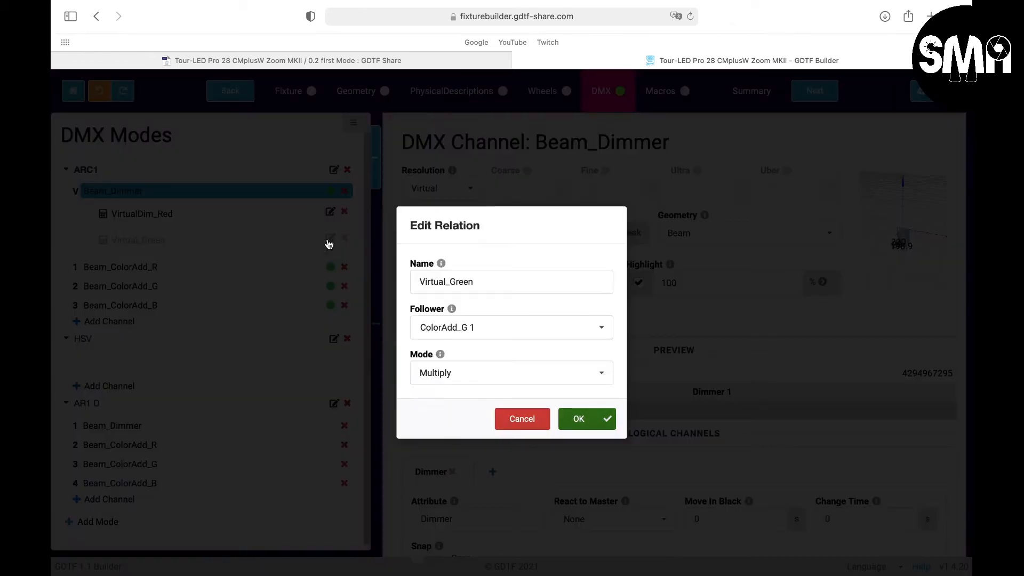
left_click(416, 281)
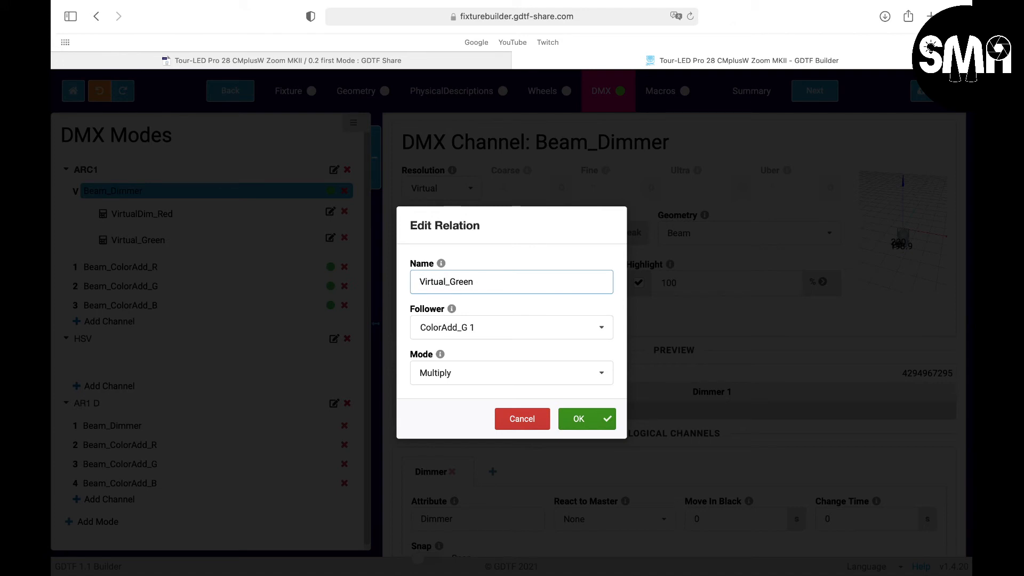
type("Dim")
left_click(579, 421)
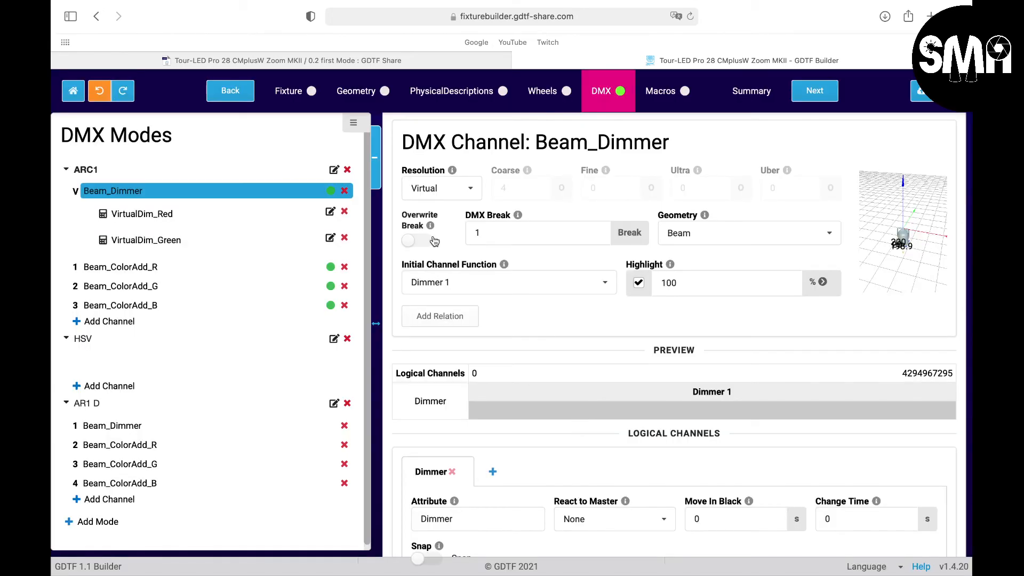
Step: Add a third Beam_Dimmer relation named VirtualDim_Blue, with follower ColorAdd_B 1 and mode Multiply
left_click(441, 317)
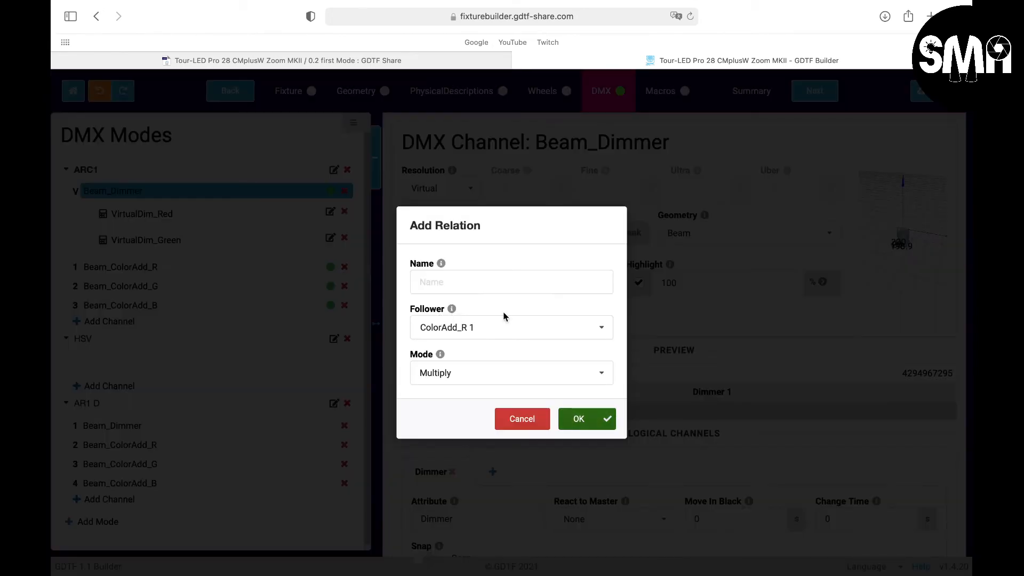
left_click(516, 281)
type("V")
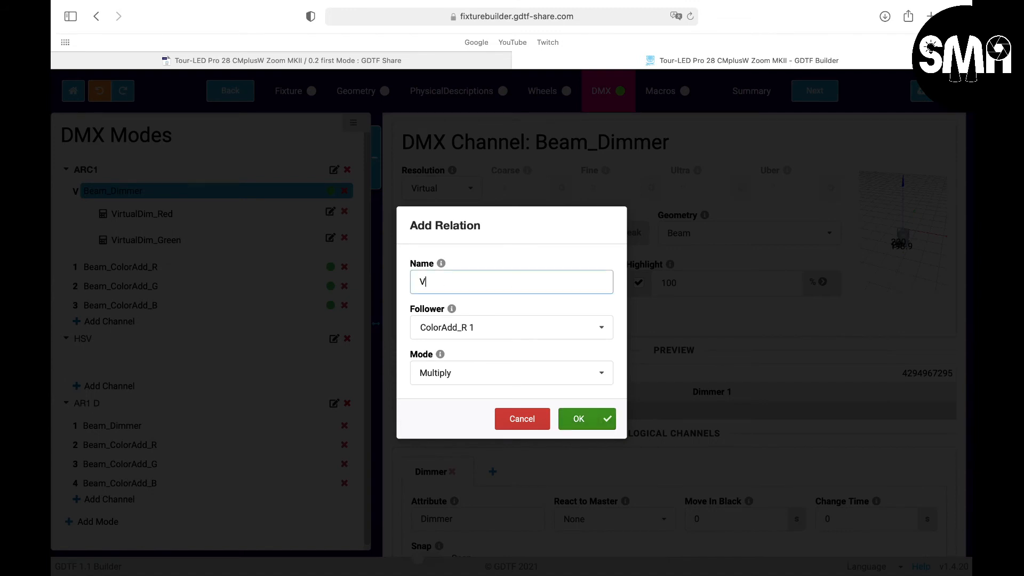
type("irtualDim_Blue")
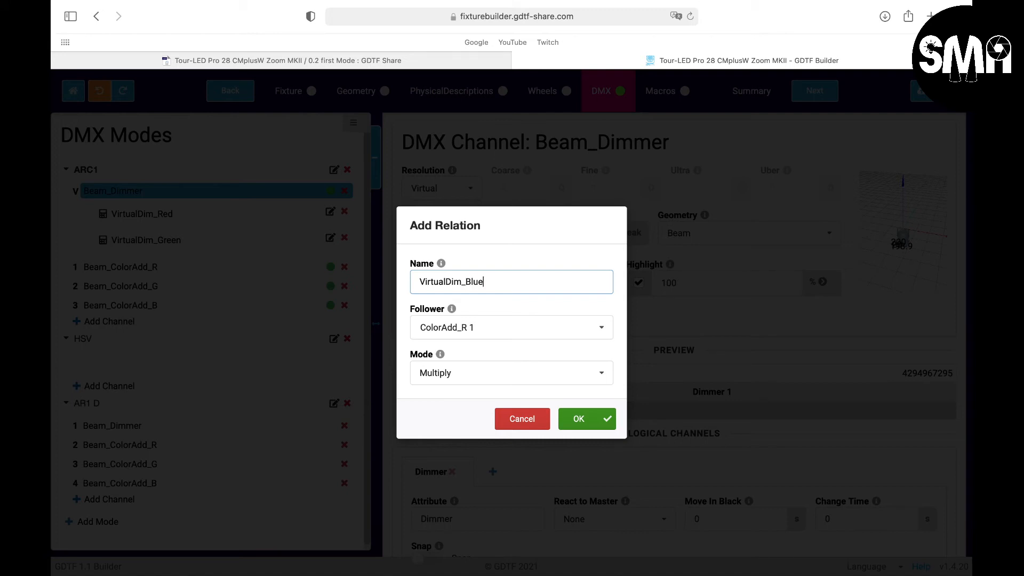
left_click(558, 328)
left_click(491, 397)
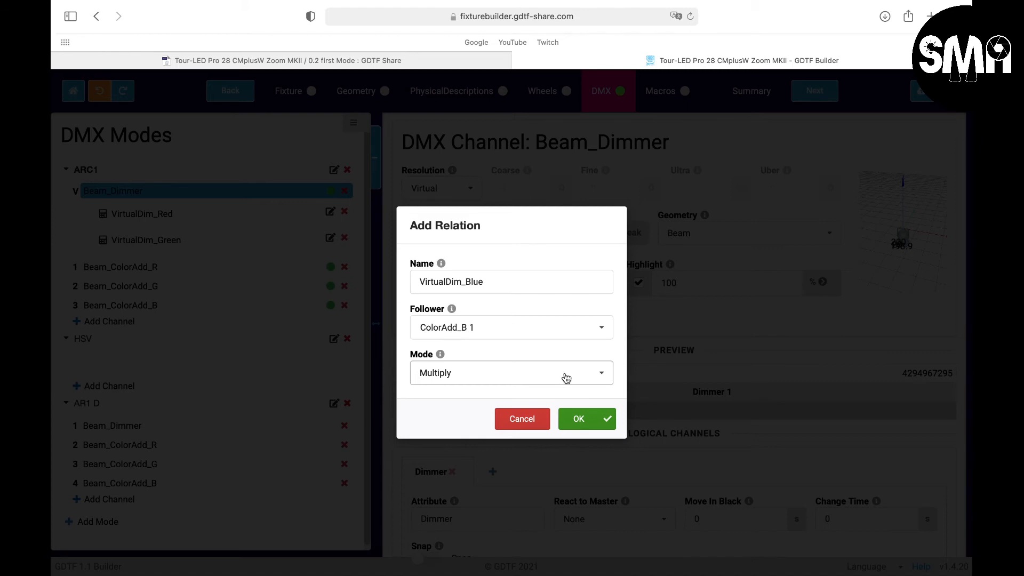
left_click(581, 418)
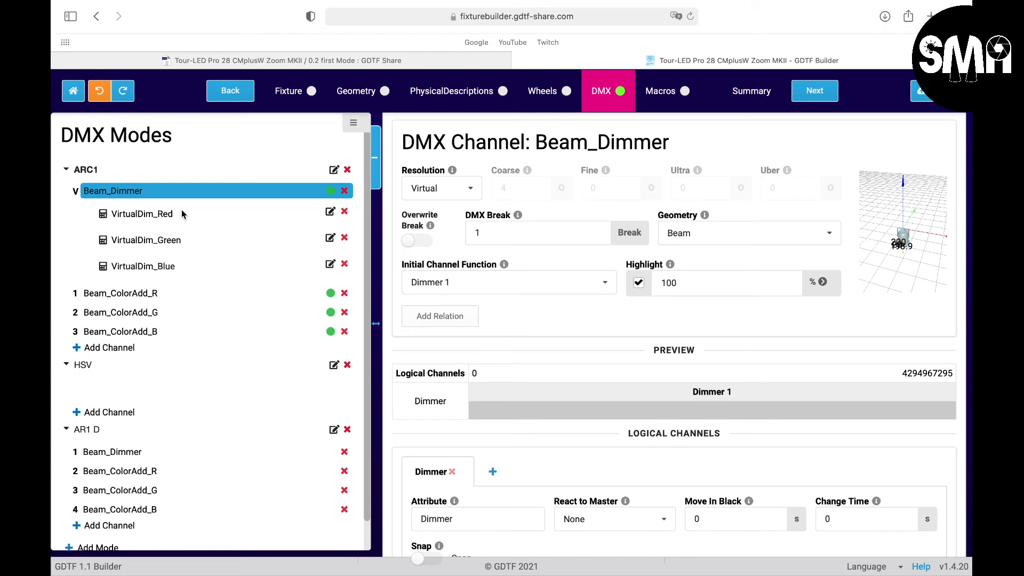
Step: Upload the fixture to GDTF Share as work in progress with the revision name "0.3 ACR1 Mode added plus Virtual Dimmer"
scroll(576, 323, "down", 2)
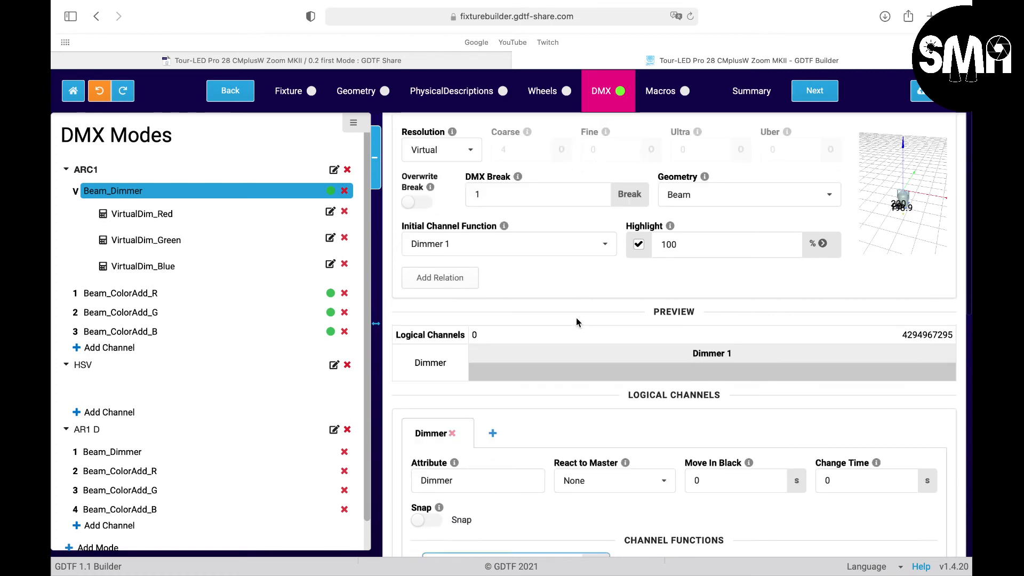
scroll(576, 322, "down", 5)
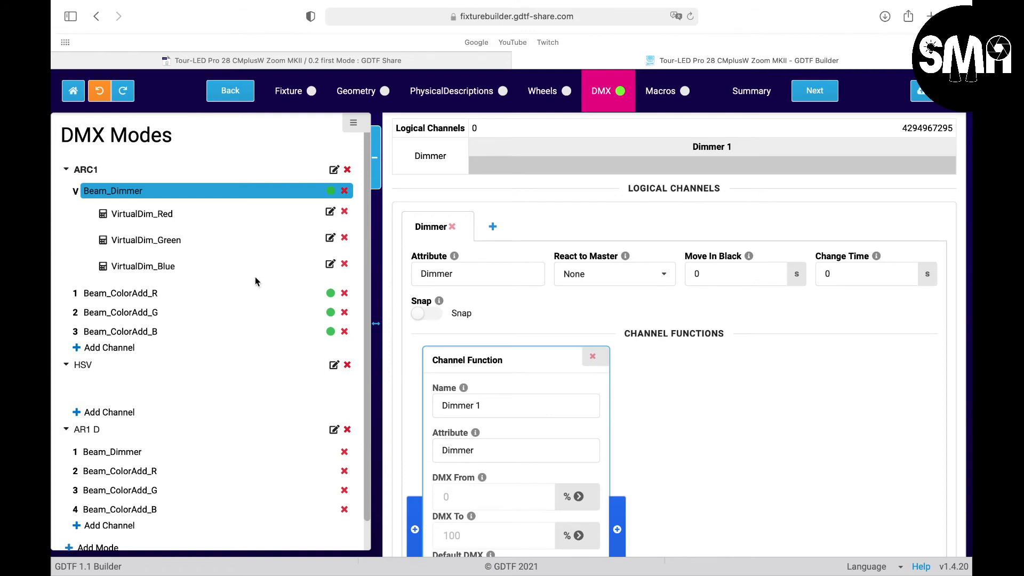
mouse_move(746, 127)
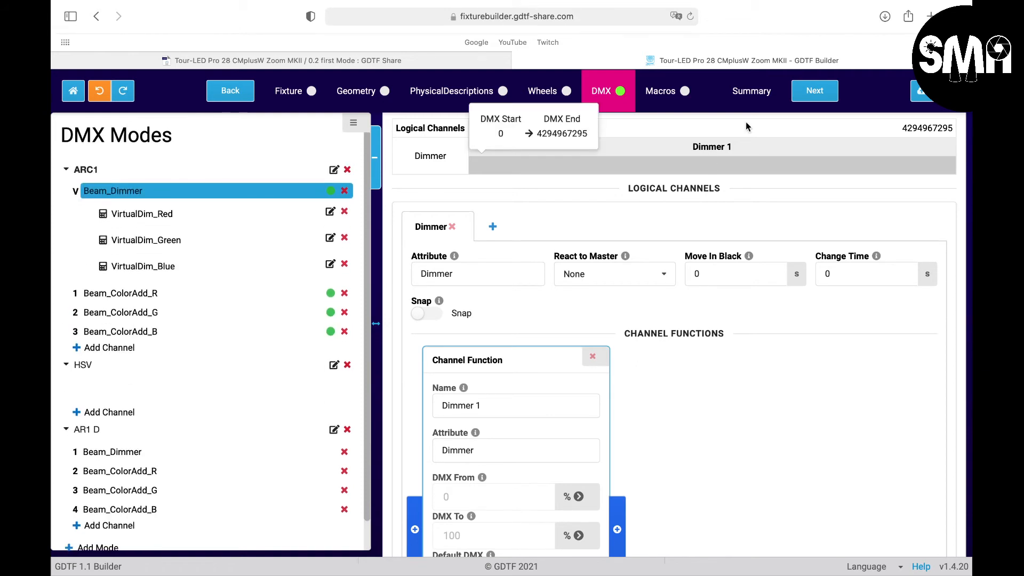
left_click(752, 91)
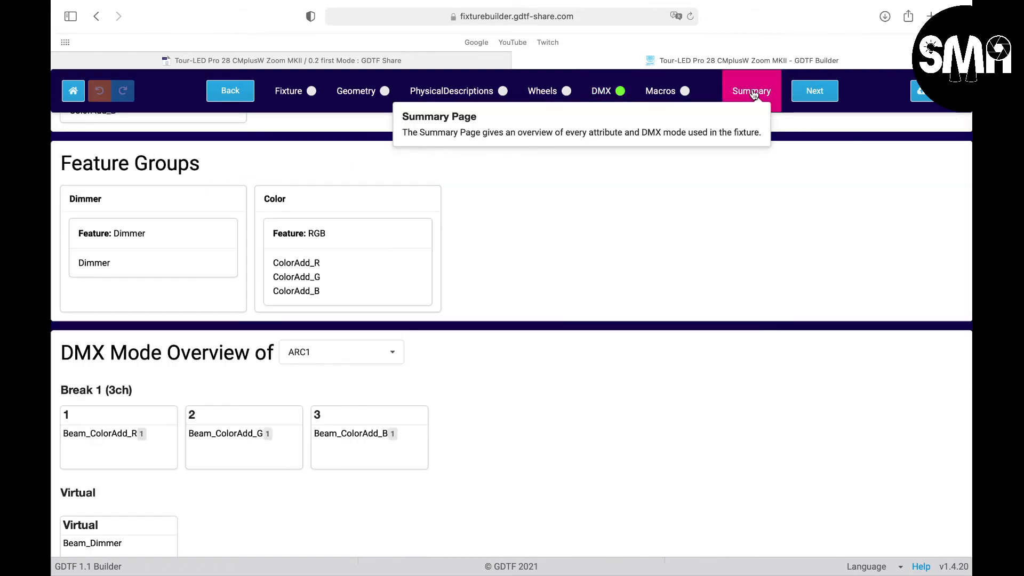
left_click(809, 91)
left_click(488, 368)
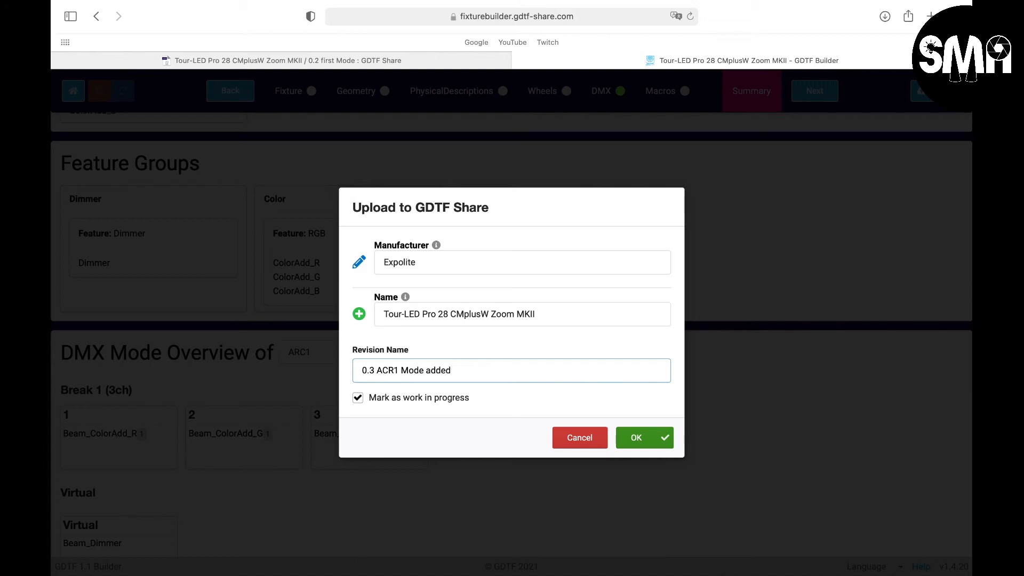
type("plus Virtual Dimmer")
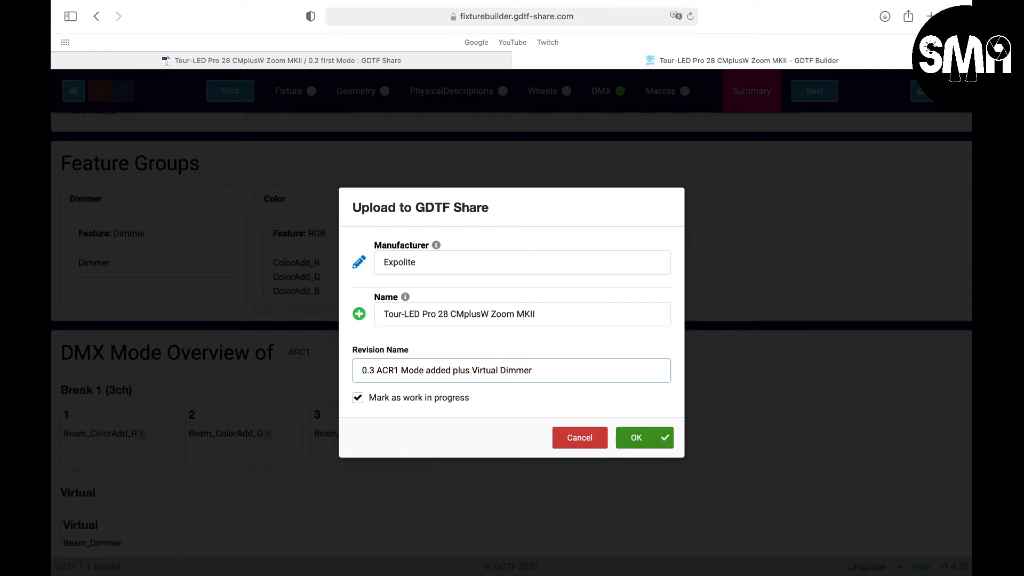
left_click(372, 372)
left_click(628, 437)
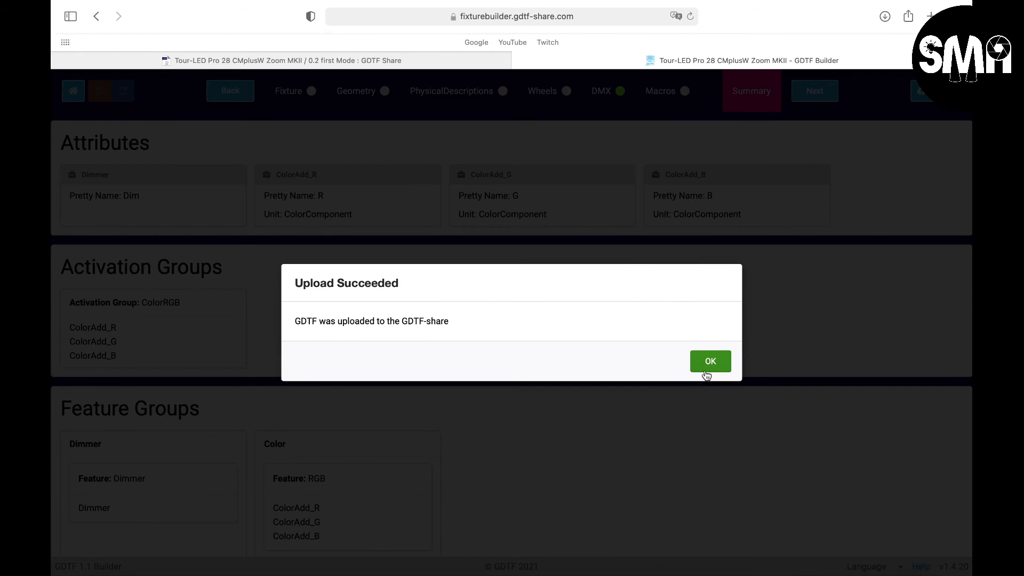
left_click(707, 362)
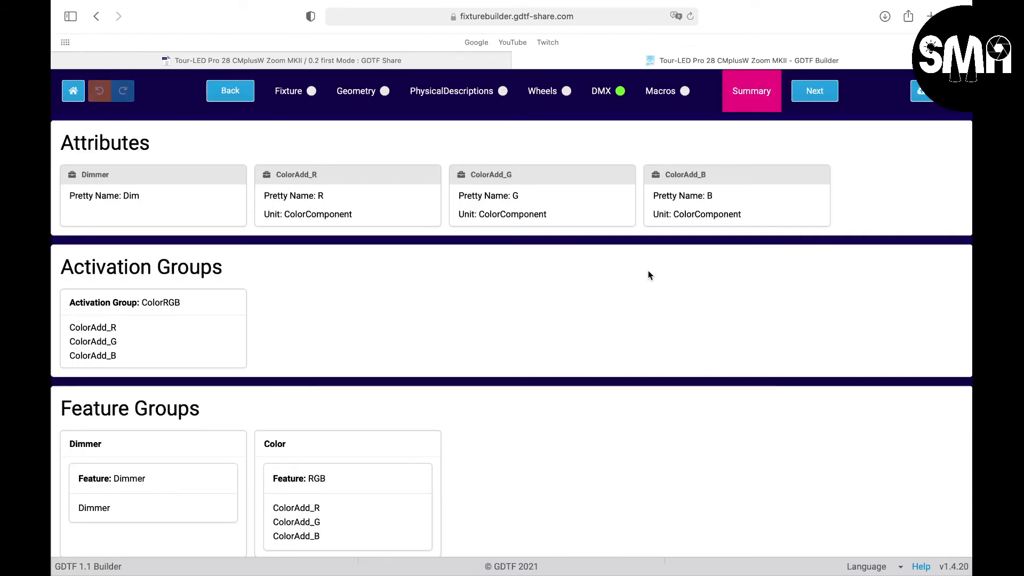
Step: Switch to Finder and open the folder MALightingTechnology/gma3_1.4.2/shared/lib_fixture_types/user
key("ctrl+Right")
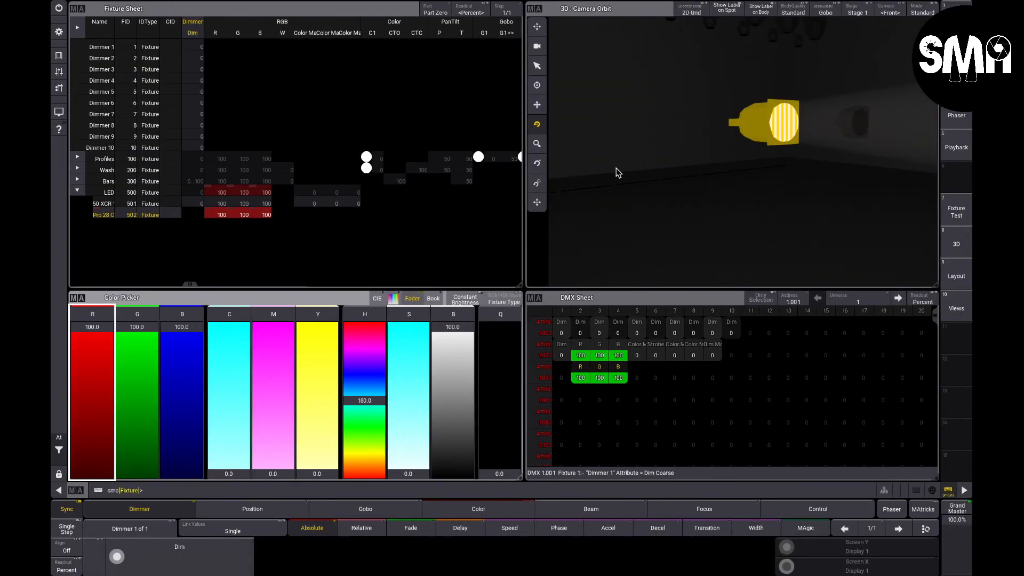
key("ctrl+Left")
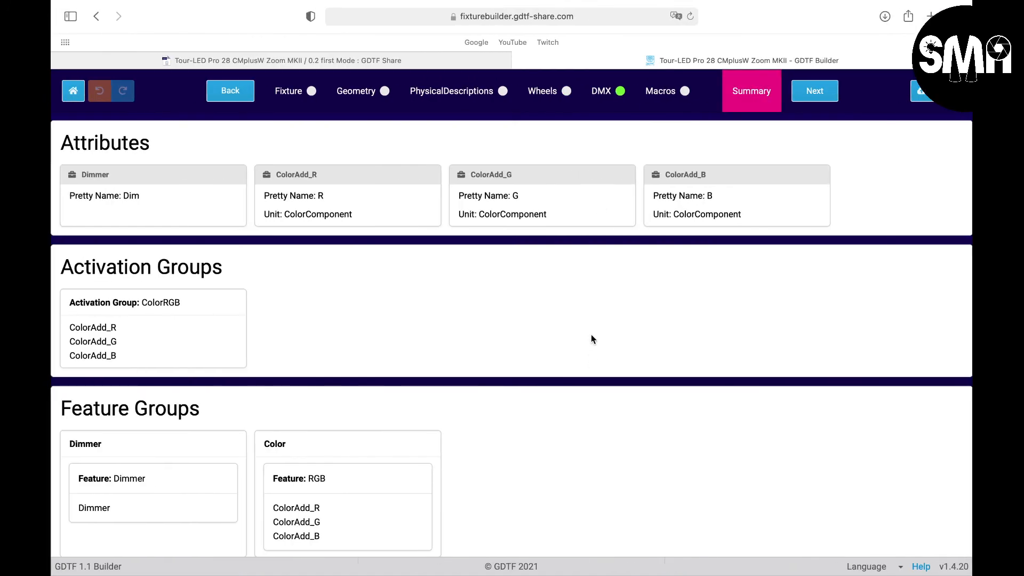
key("ctrl+Up")
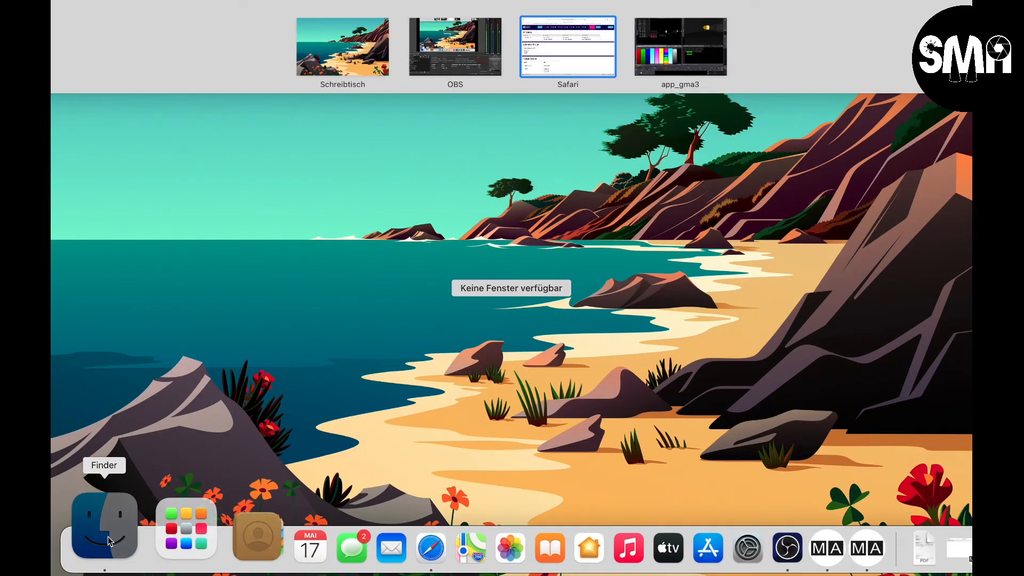
left_click(109, 541)
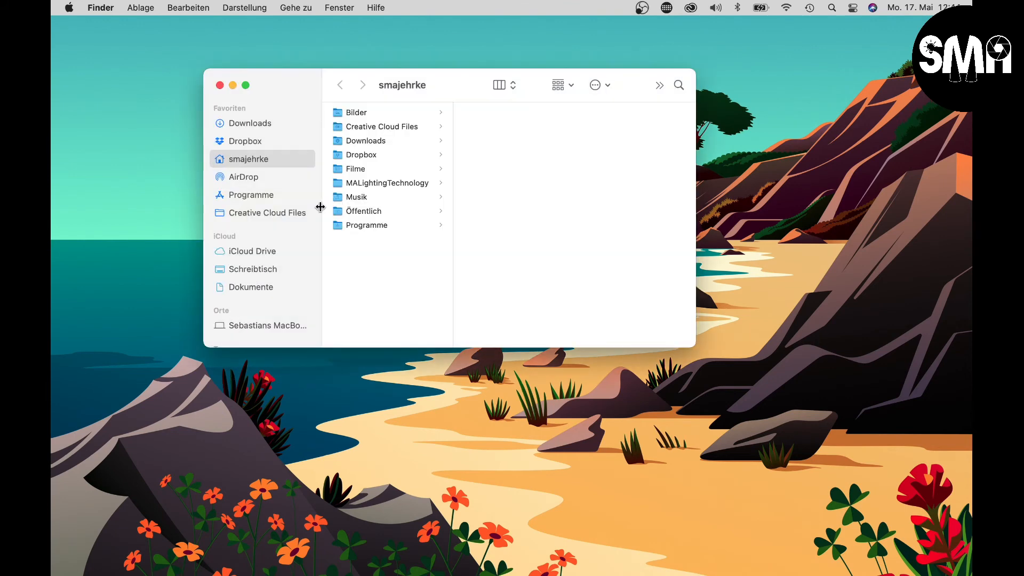
left_click(375, 184)
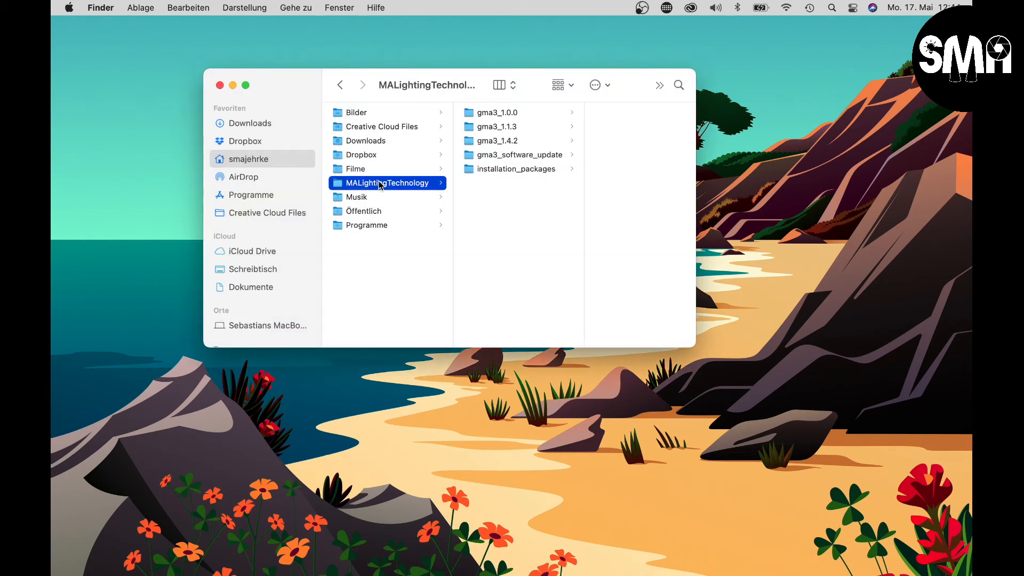
left_click(505, 142)
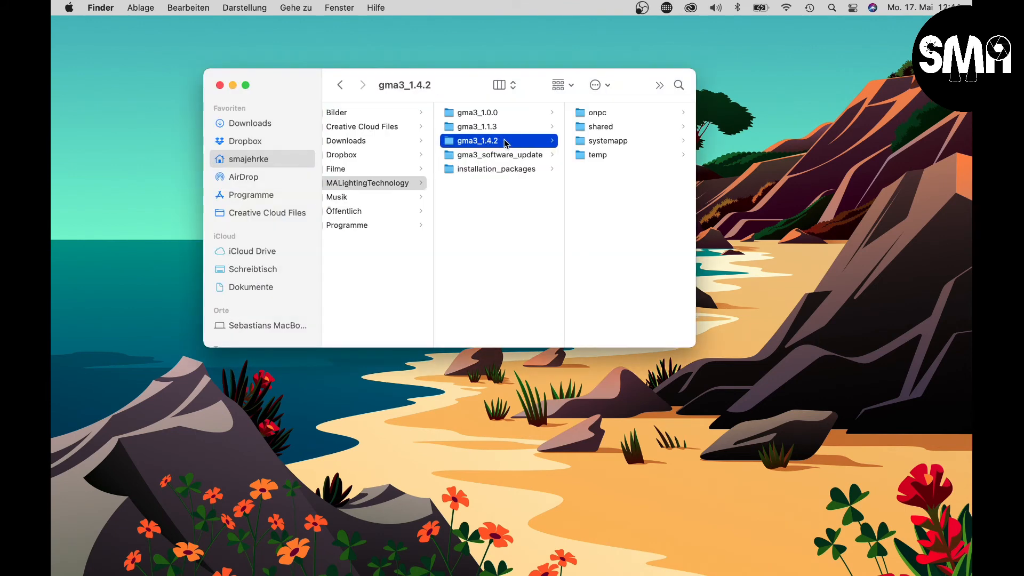
left_click(611, 130)
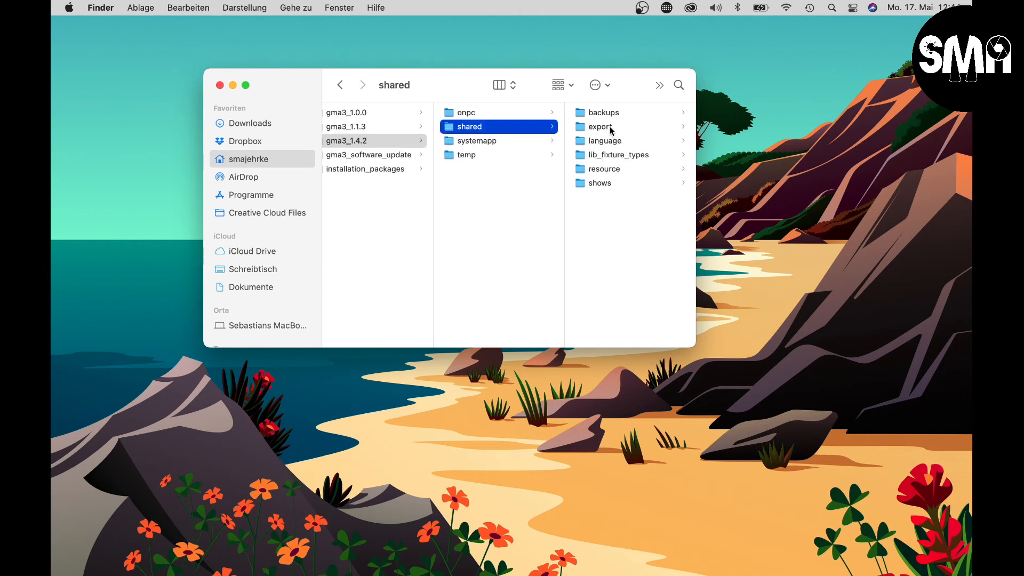
left_click(612, 156)
left_click(597, 211)
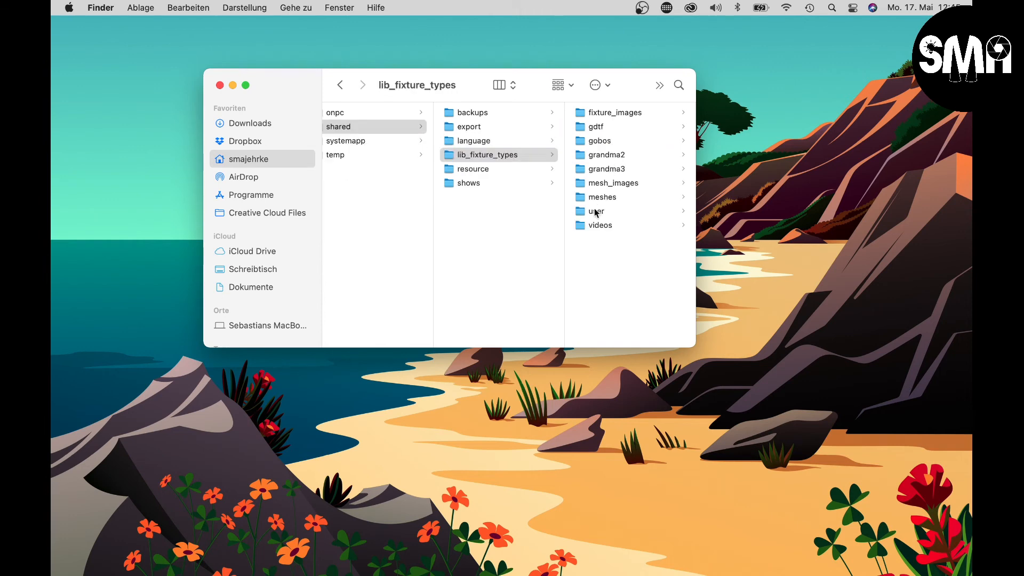
Step: Replace the older Expolite GDTF file ending in "added" with the downloaded version ending in "Mode_added_plus_Virtual_Dimmer", and close the folder
left_click(641, 142)
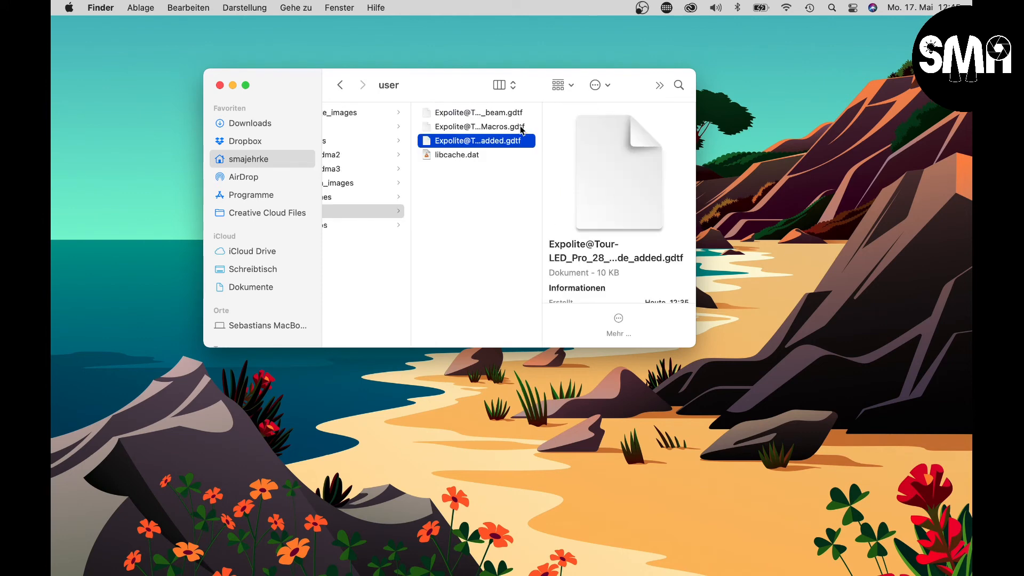
key("super+BackSpace")
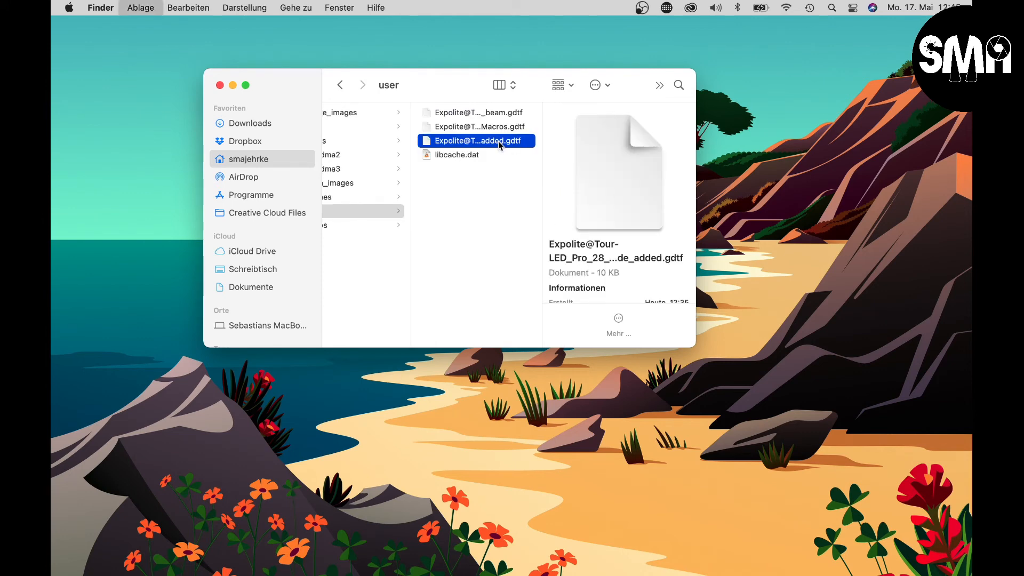
mouse_move(868, 556)
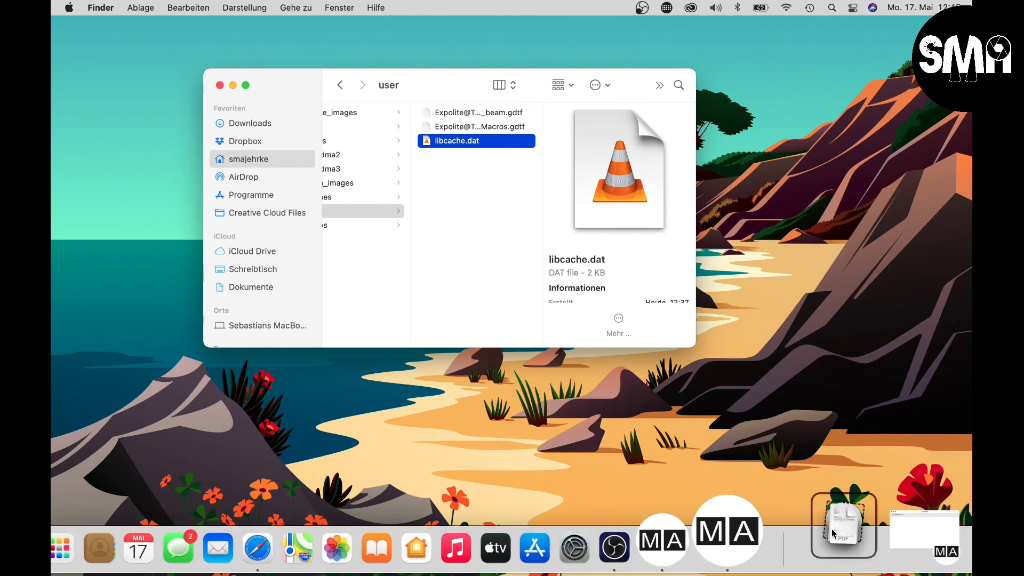
left_click(832, 529)
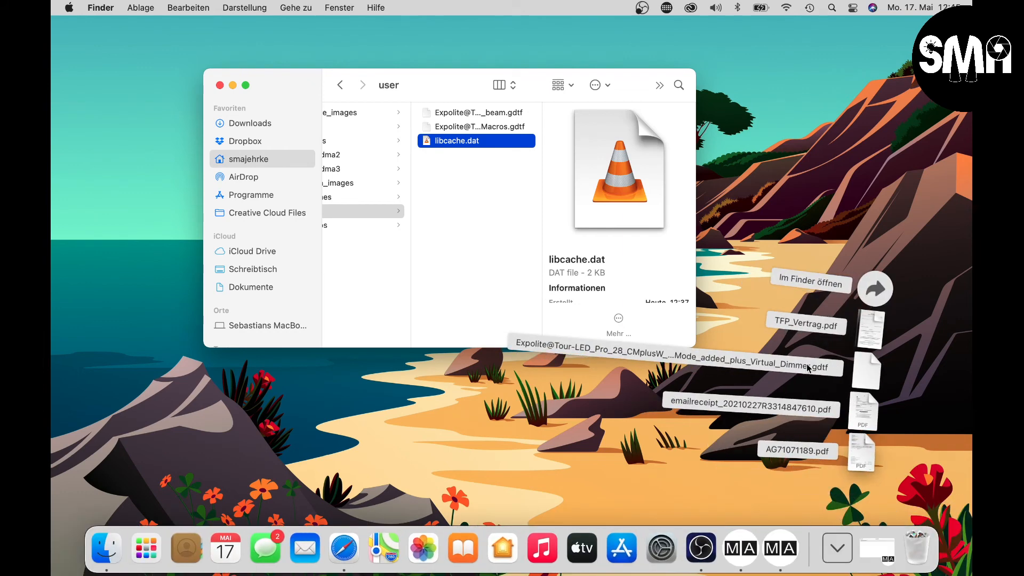
left_click(502, 232)
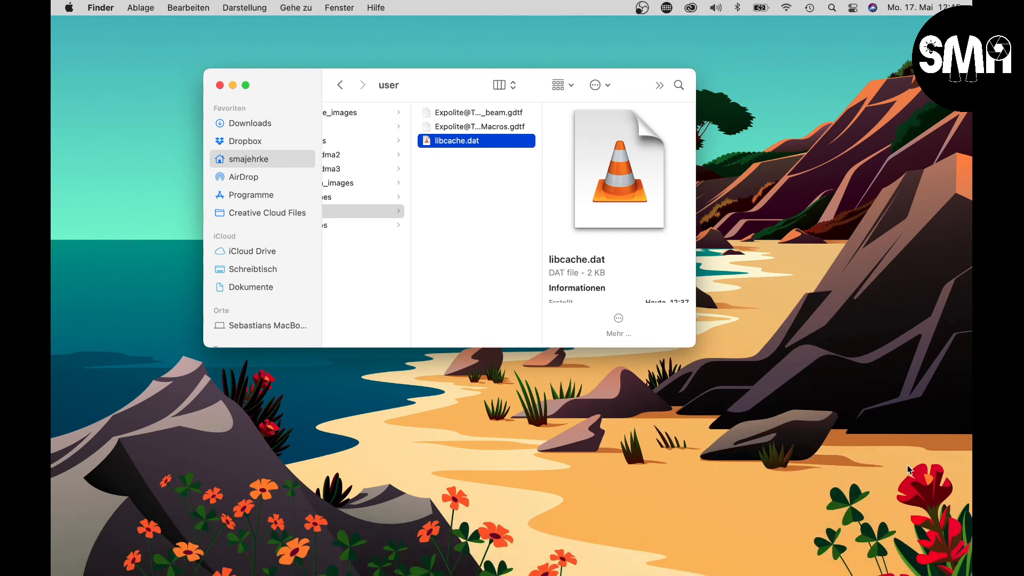
left_click(847, 530)
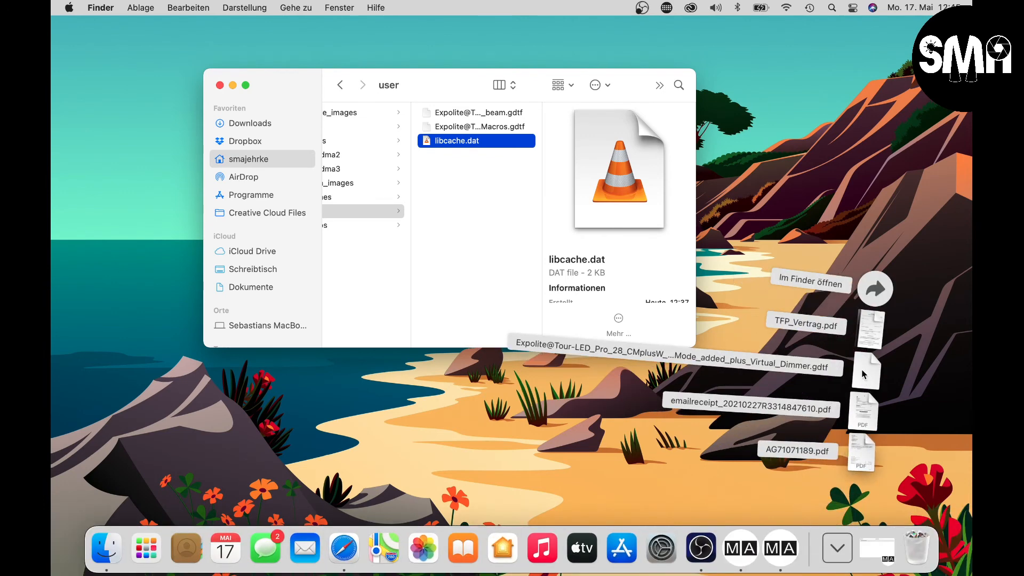
left_click_drag(859, 373, 513, 215)
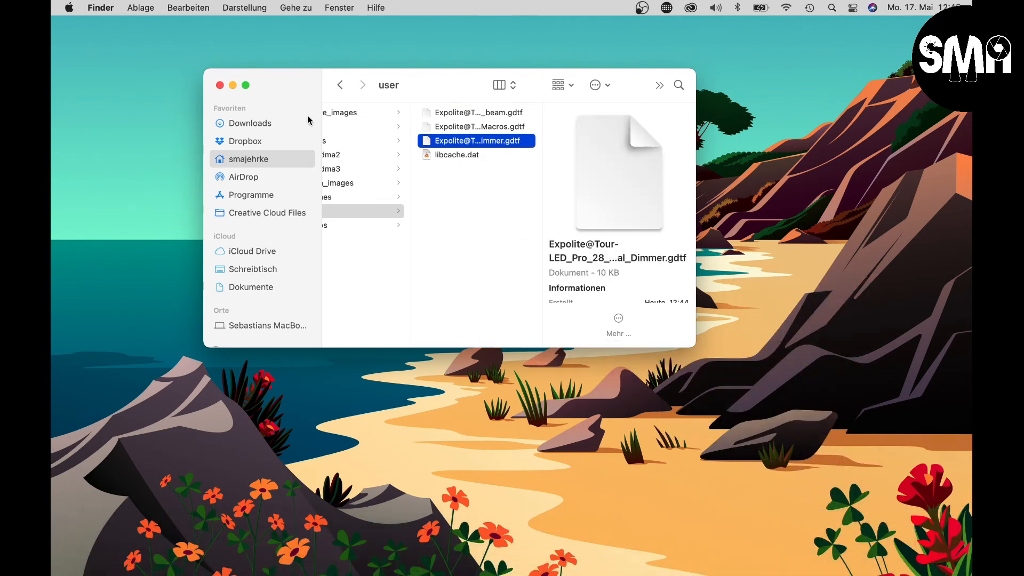
left_click(220, 86)
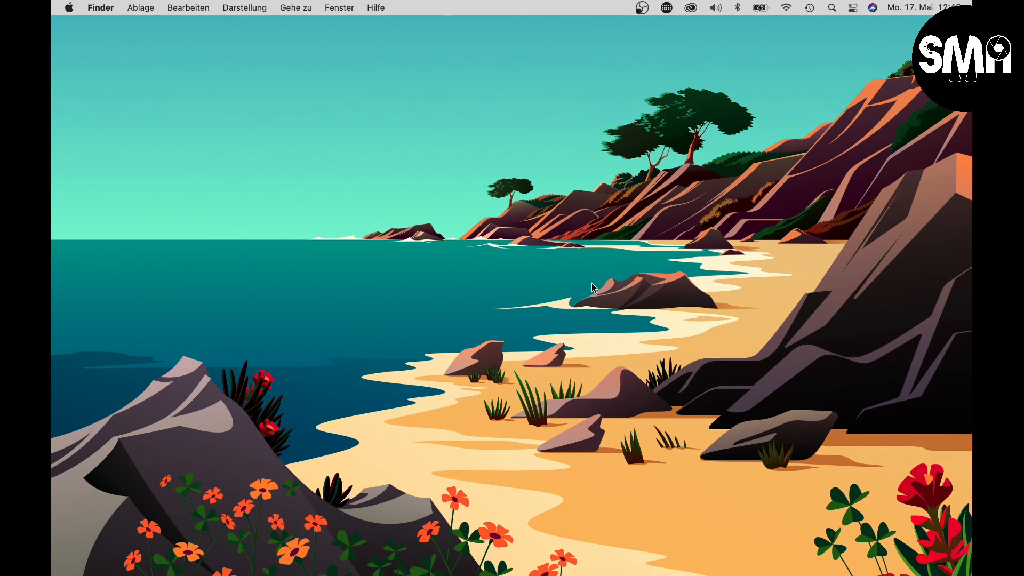
Step: Switch to grandMA3 and open the list of fixture types in the patch
key("ctrl+Up")
mouse_move(635, 96)
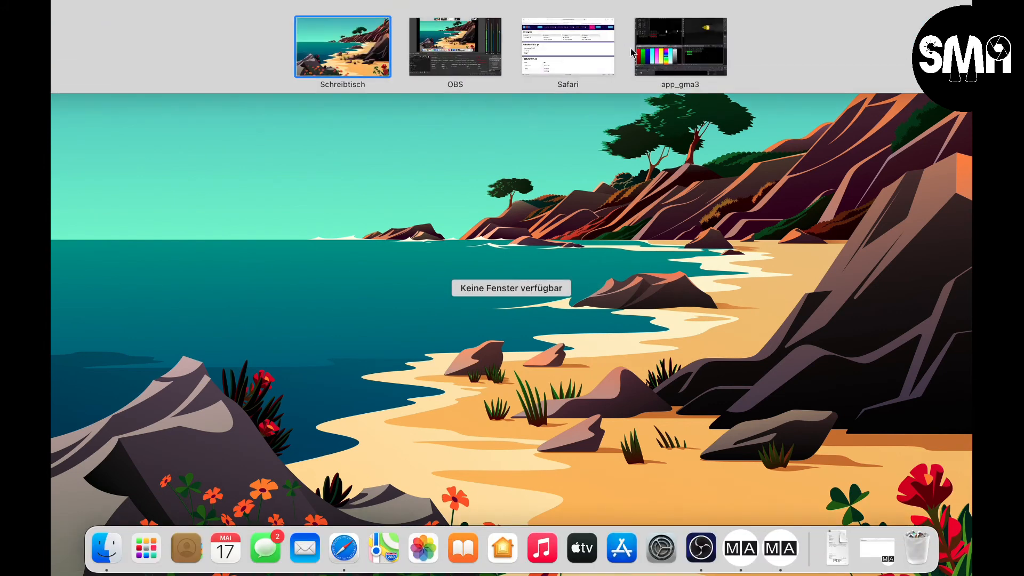
left_click(661, 59)
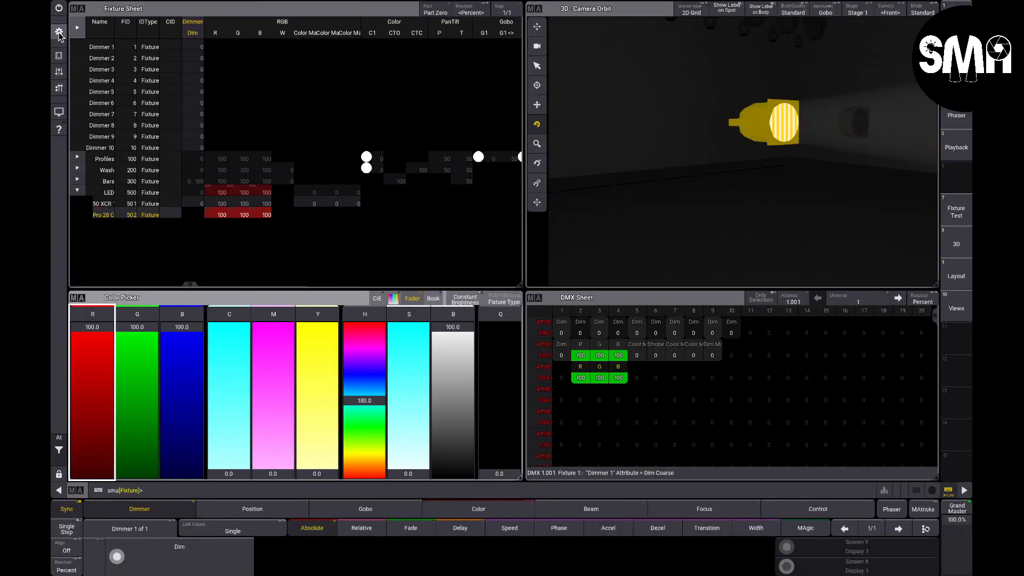
left_click(59, 33)
left_click(421, 253)
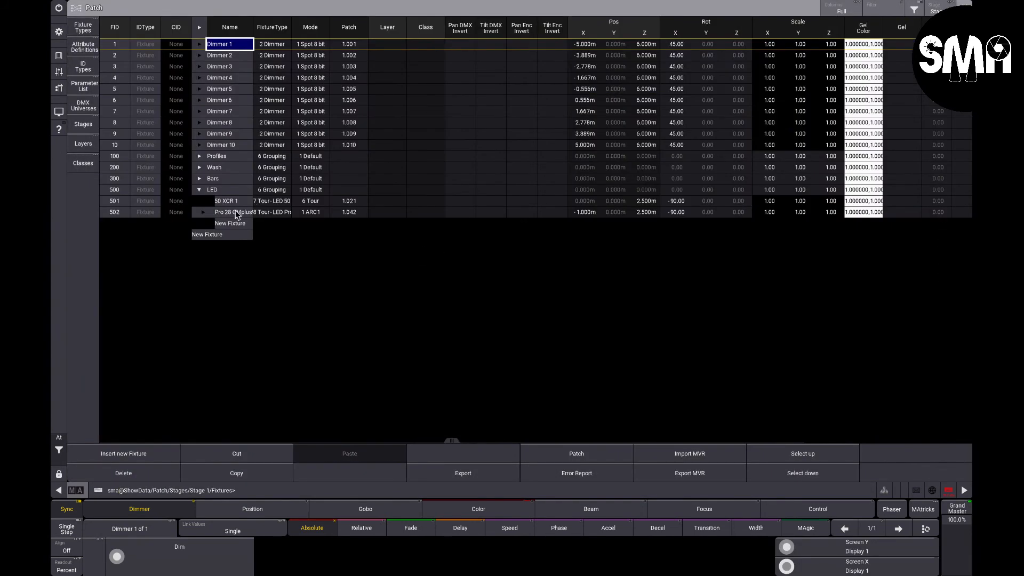
left_click(83, 30)
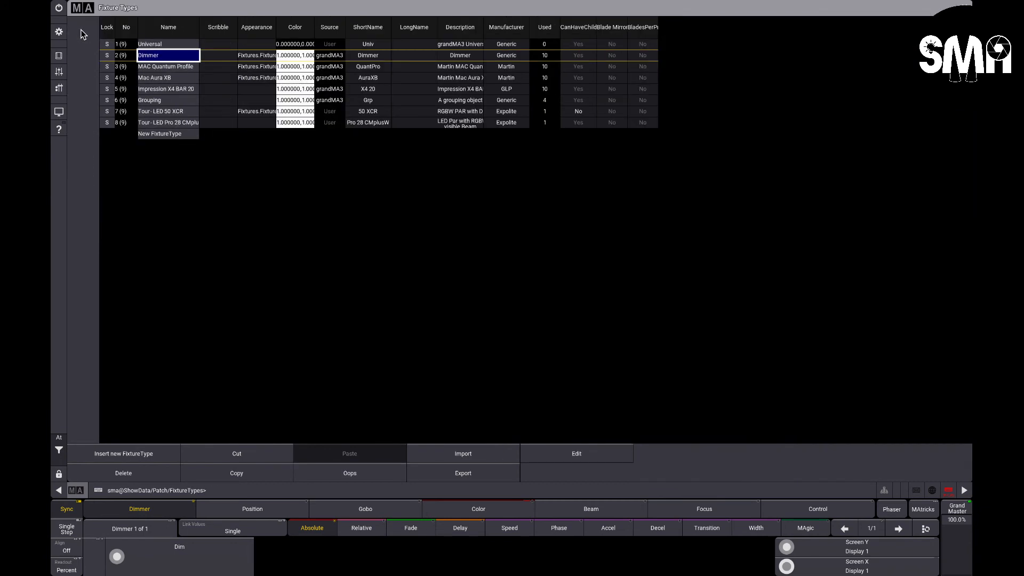
left_click(171, 124)
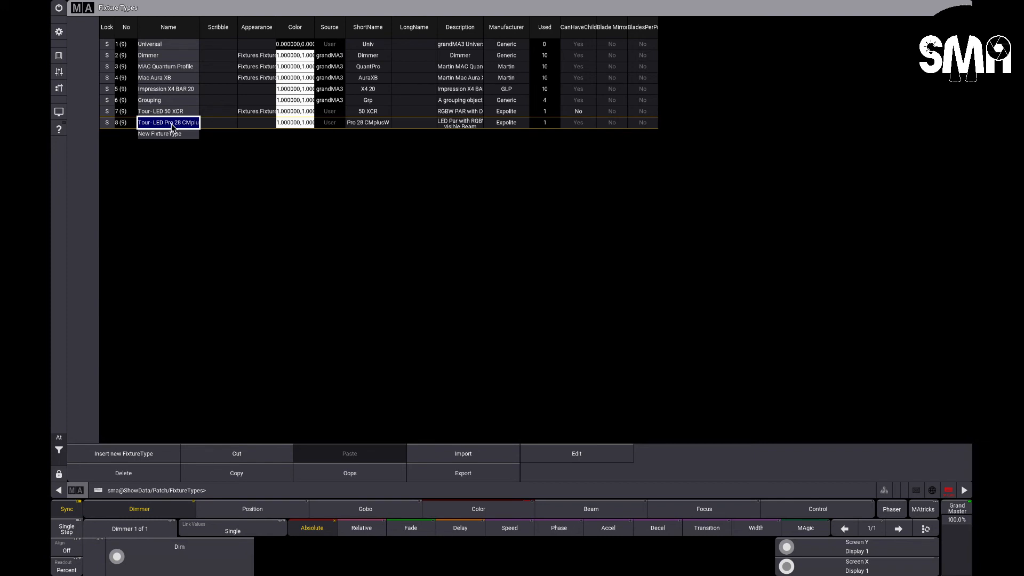
left_click(172, 124)
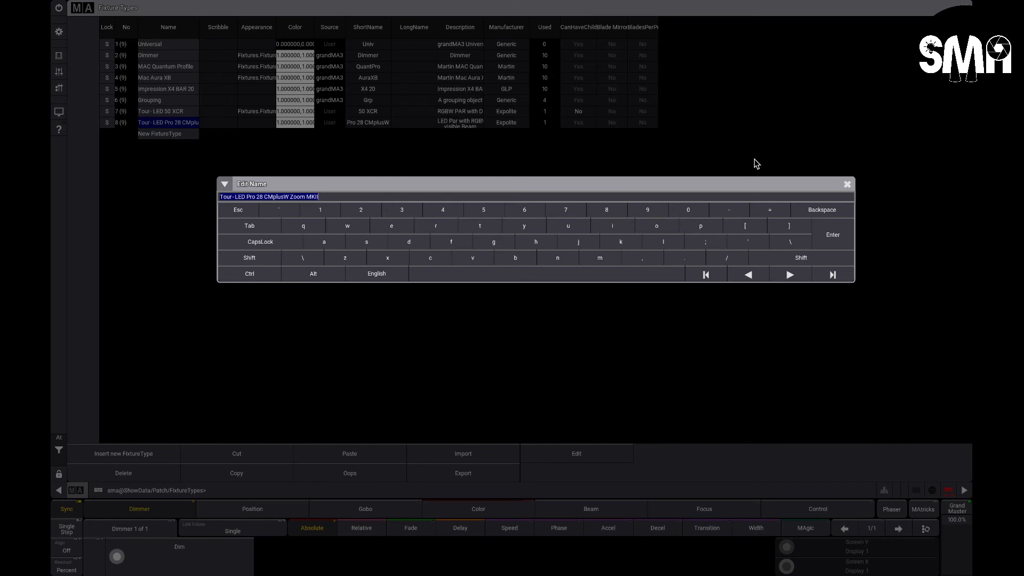
left_click(847, 184)
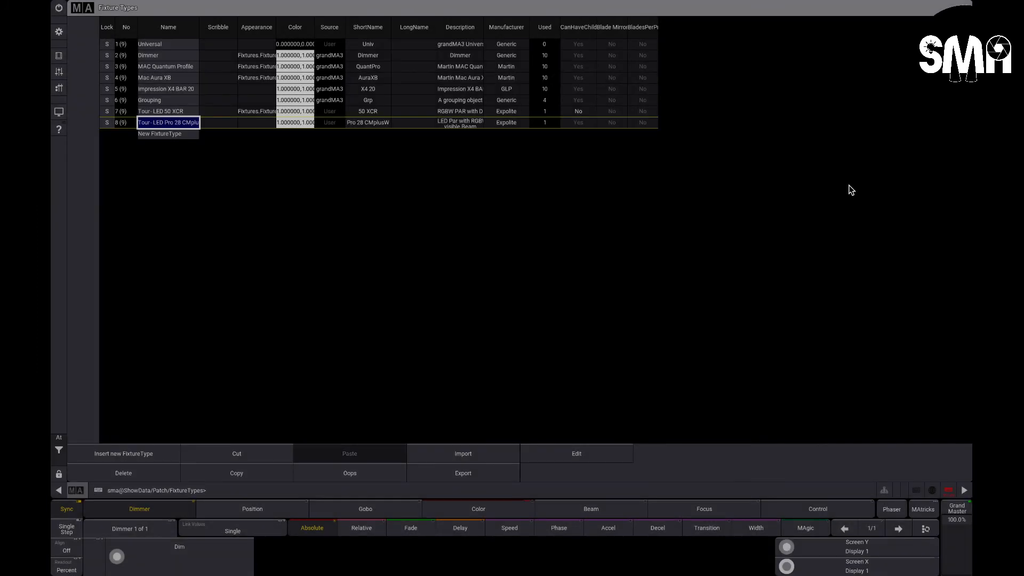
Step: Add a new fixture type for the updated Tour-LED Pro 28 GDTF, and leave the patch keeping the changes
left_click(188, 134)
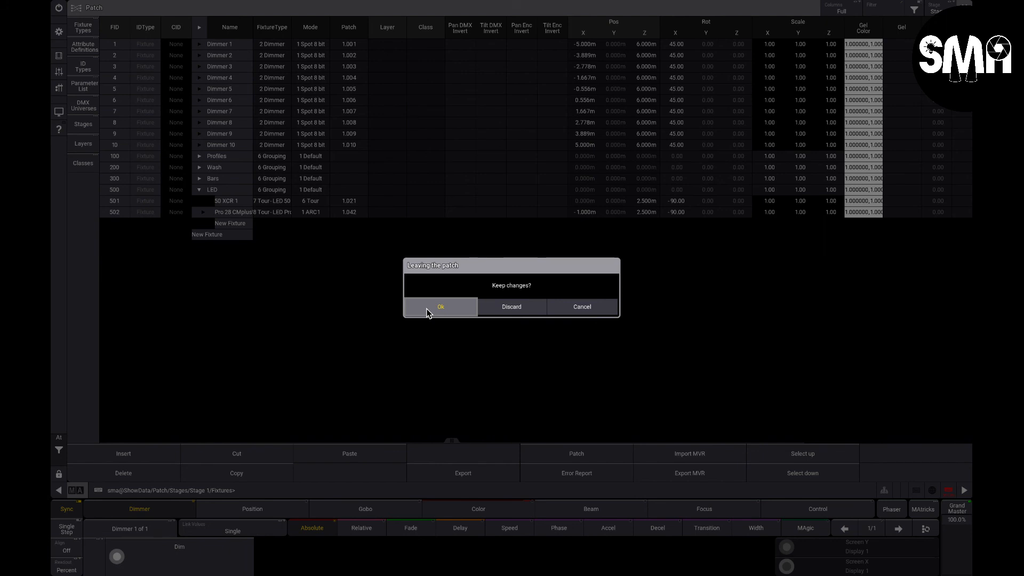
left_click(428, 311)
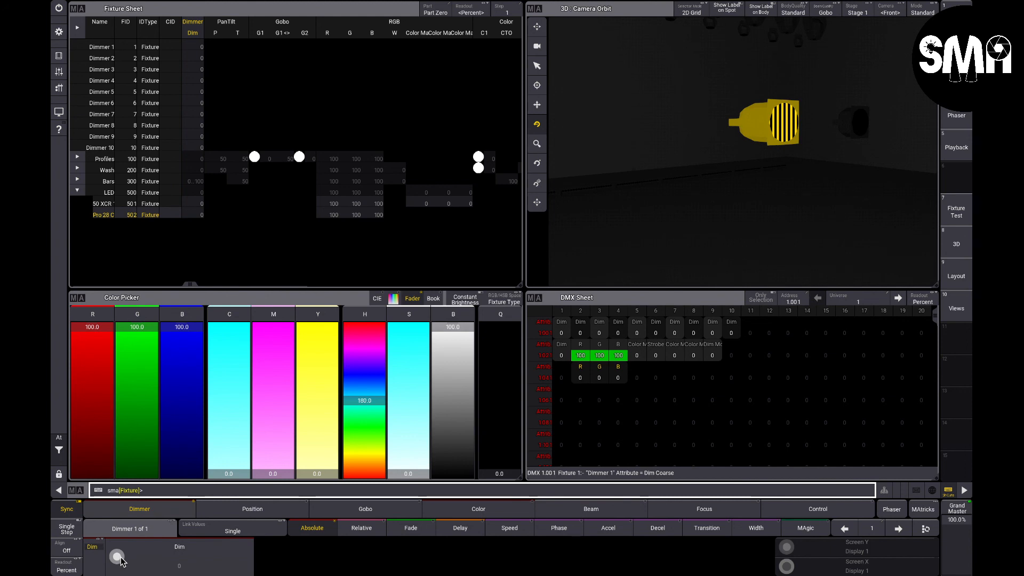
Step: Set the dimmer of the Pro 28 CMplusW fixture (502) to 100 percent
left_click_drag(121, 560, 132, 568)
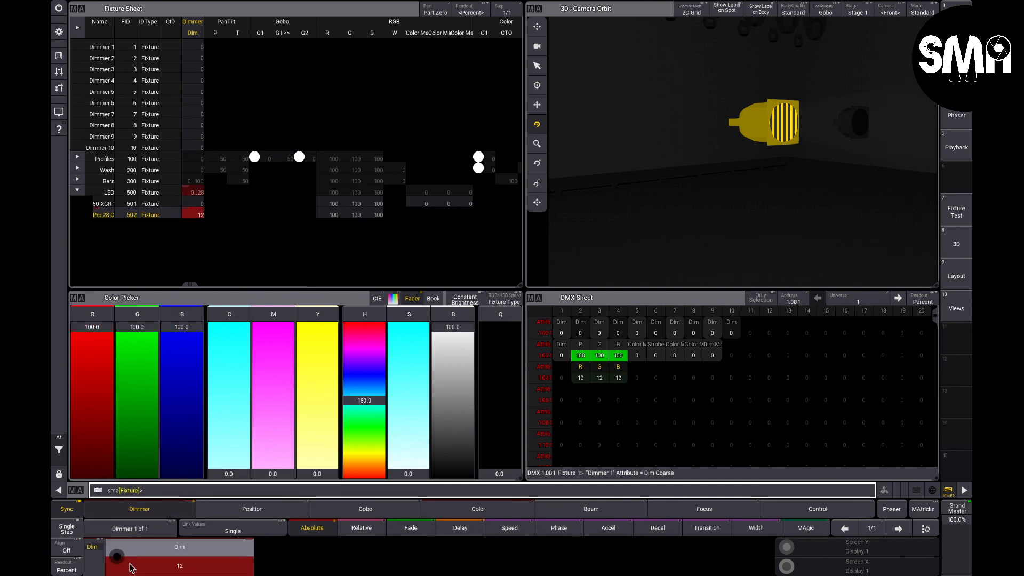
left_click(156, 569)
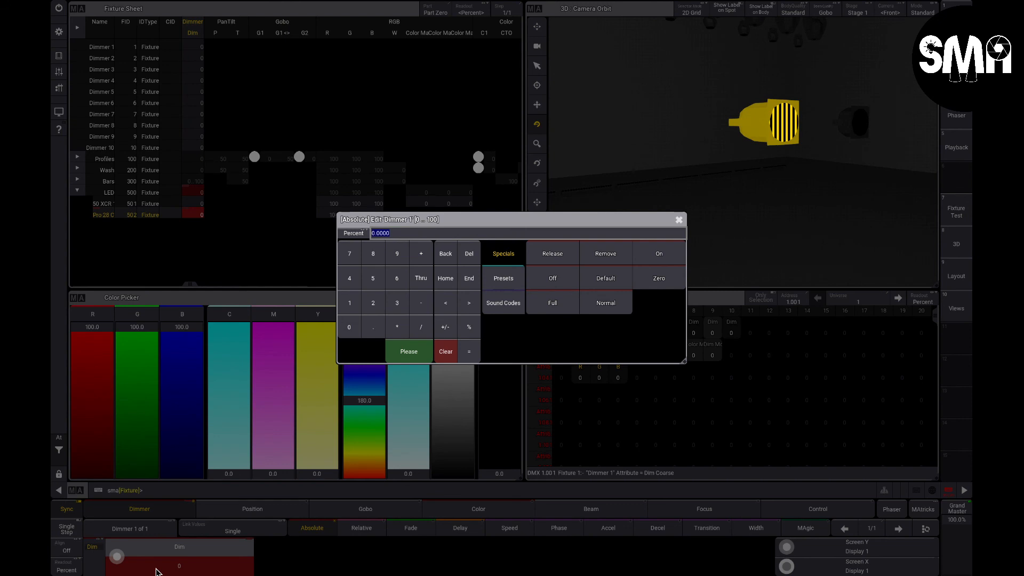
type("100")
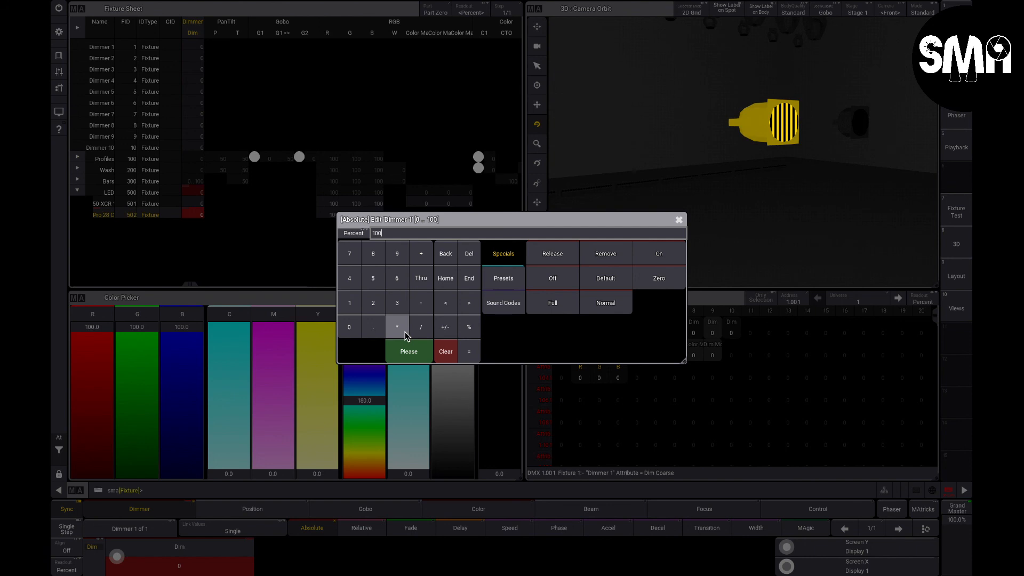
key("Return")
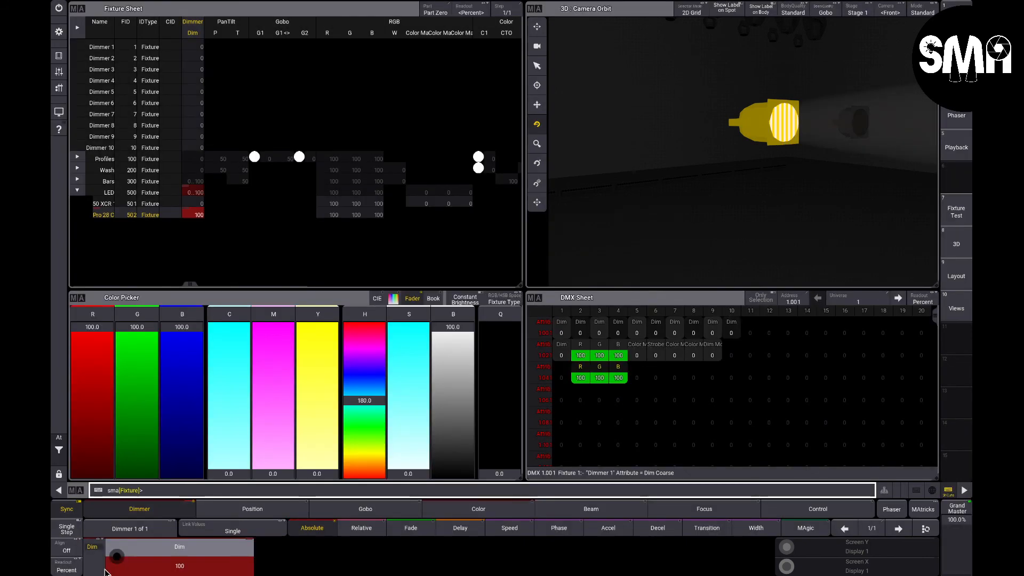
Step: Test the virtual dimmer by fading it down to about 8 percent and back up to 100 percent
scroll(133, 565, "down", 10)
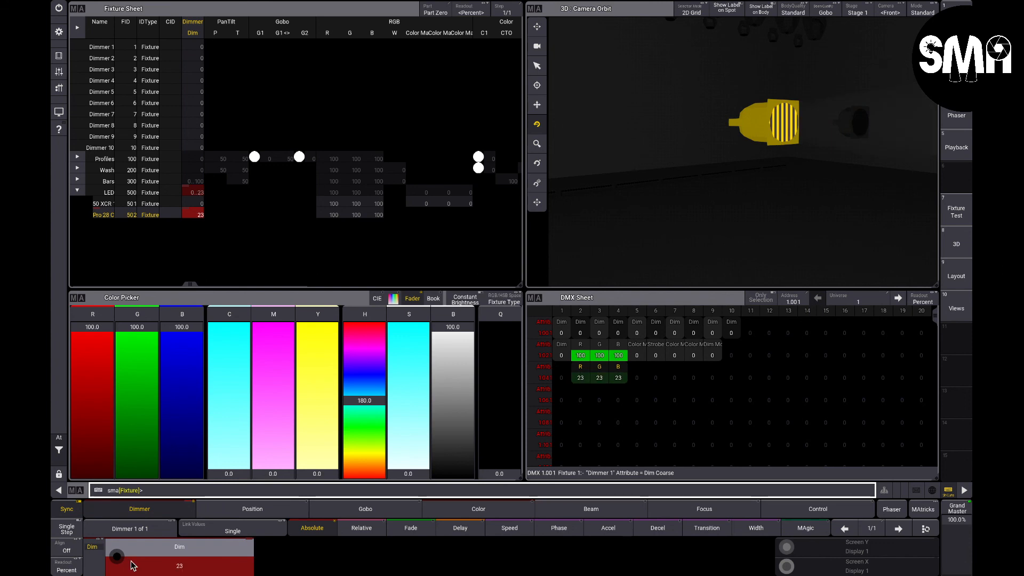
scroll(133, 566, "down", 3)
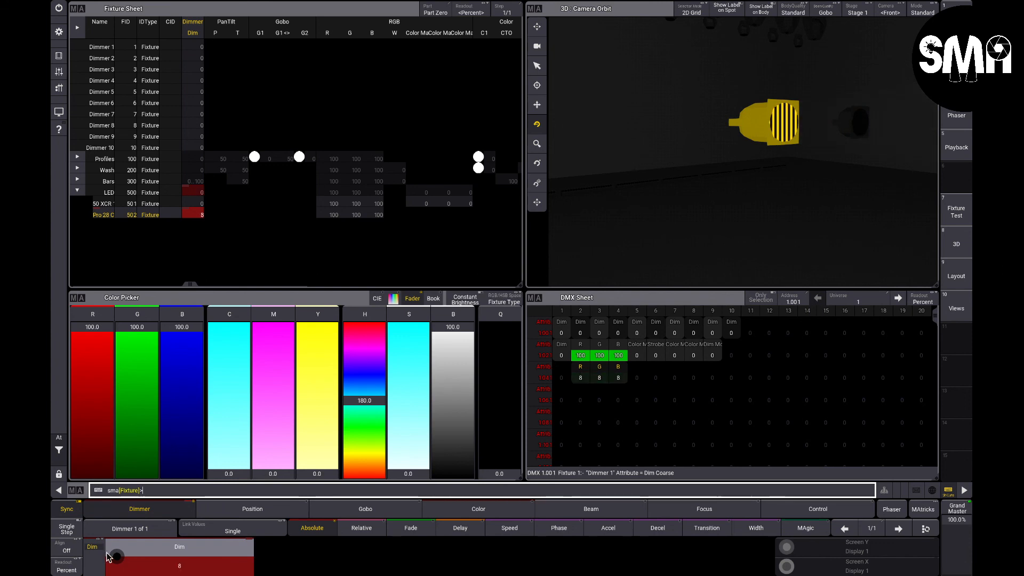
scroll(127, 545, "up", 5)
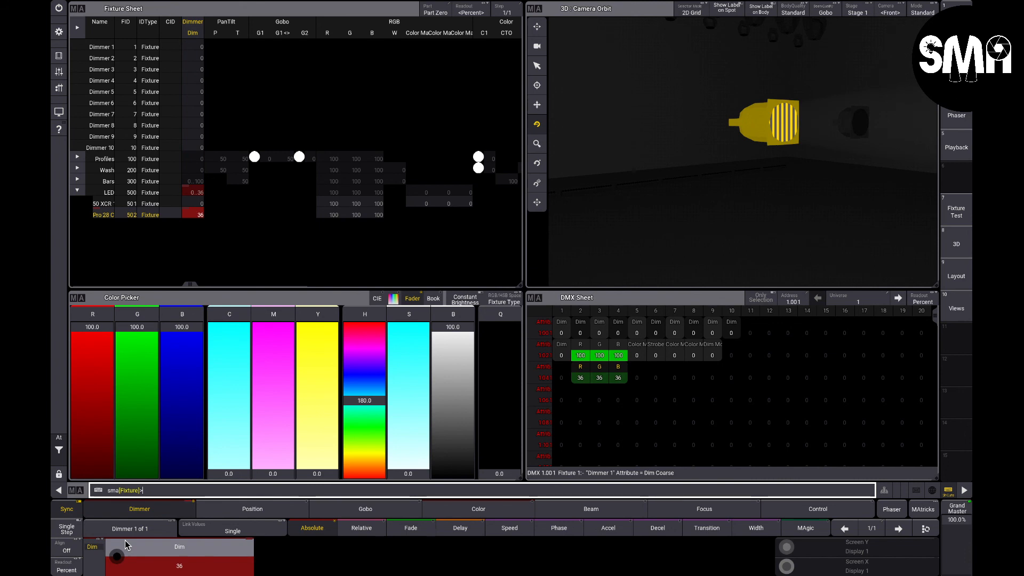
scroll(123, 565, "up", 6)
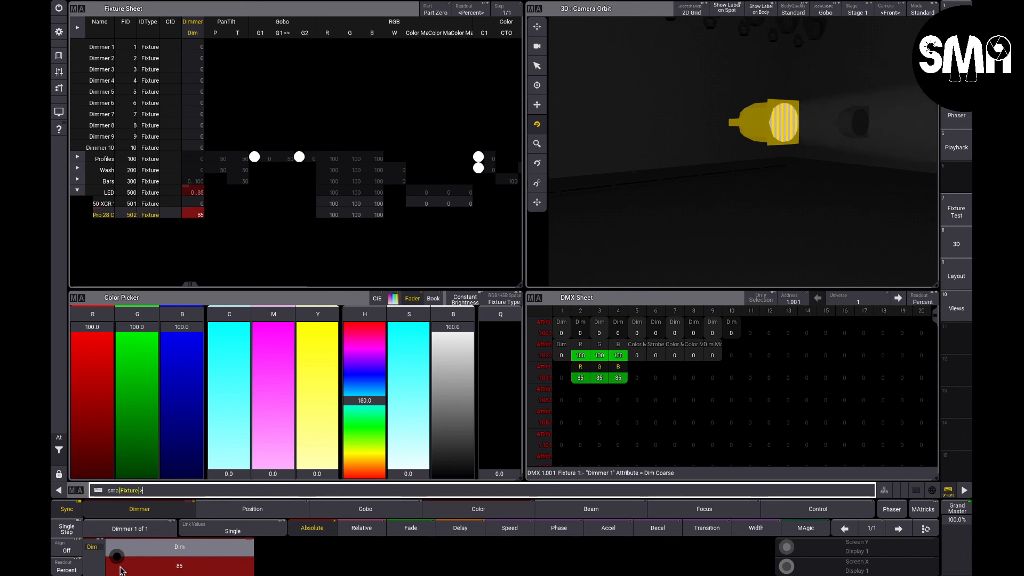
Step: Set blue and green of the Pro 28 CMplusW fixture to 0 percent, keeping red at 100
left_click(159, 529)
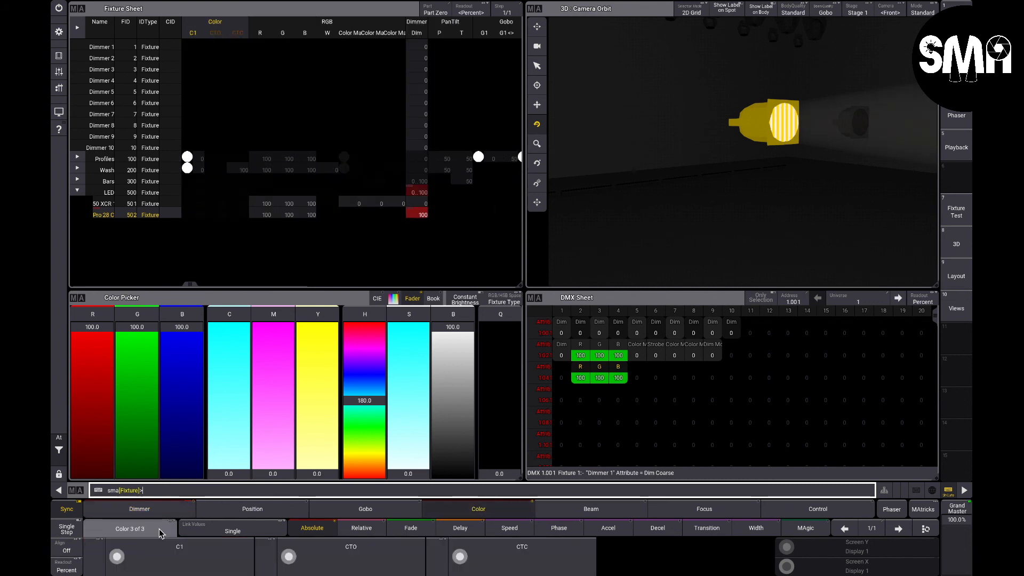
left_click(159, 529)
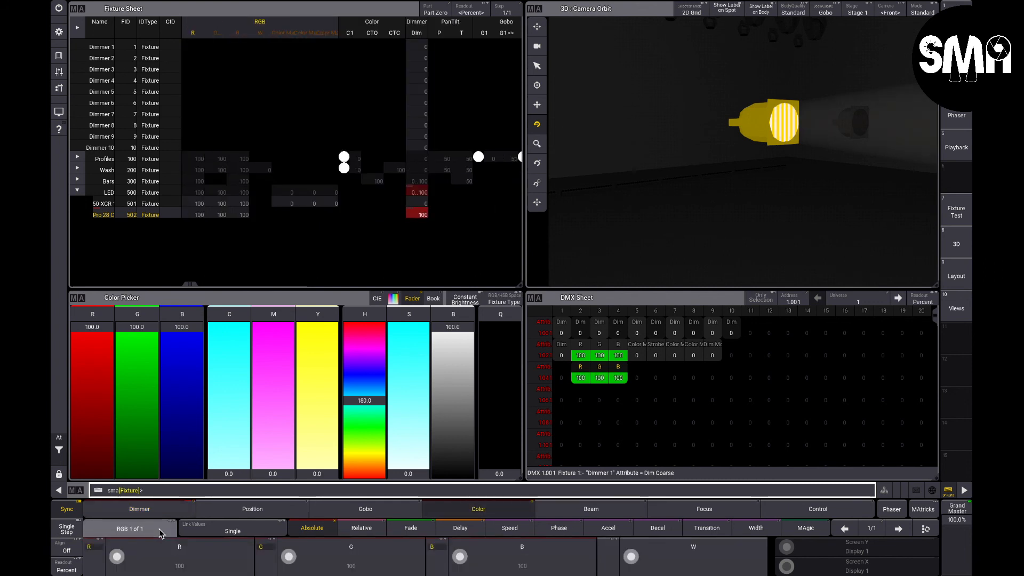
left_click(457, 559)
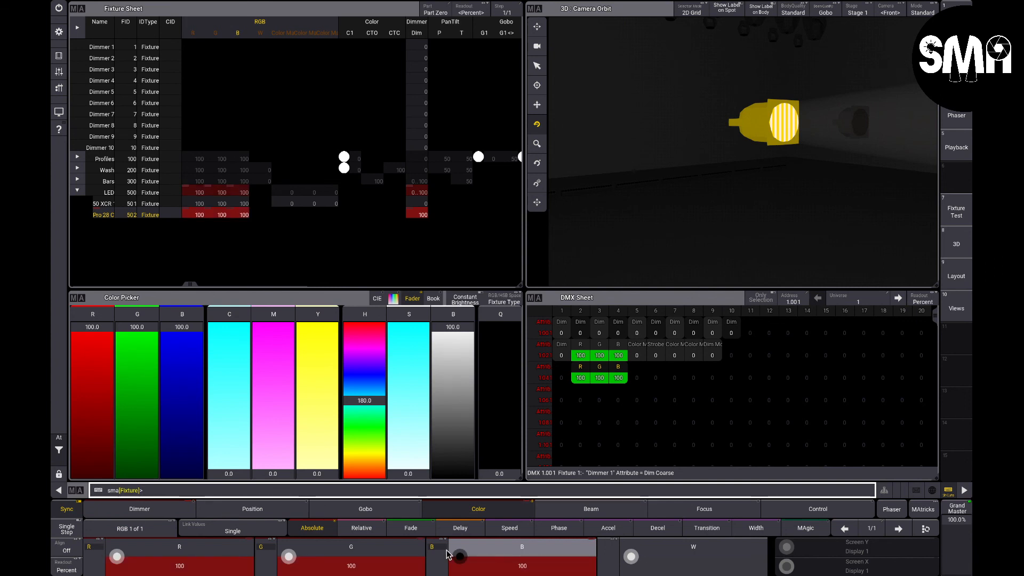
left_click_drag(447, 550, 430, 550)
left_click_drag(179, 399, 175, 478)
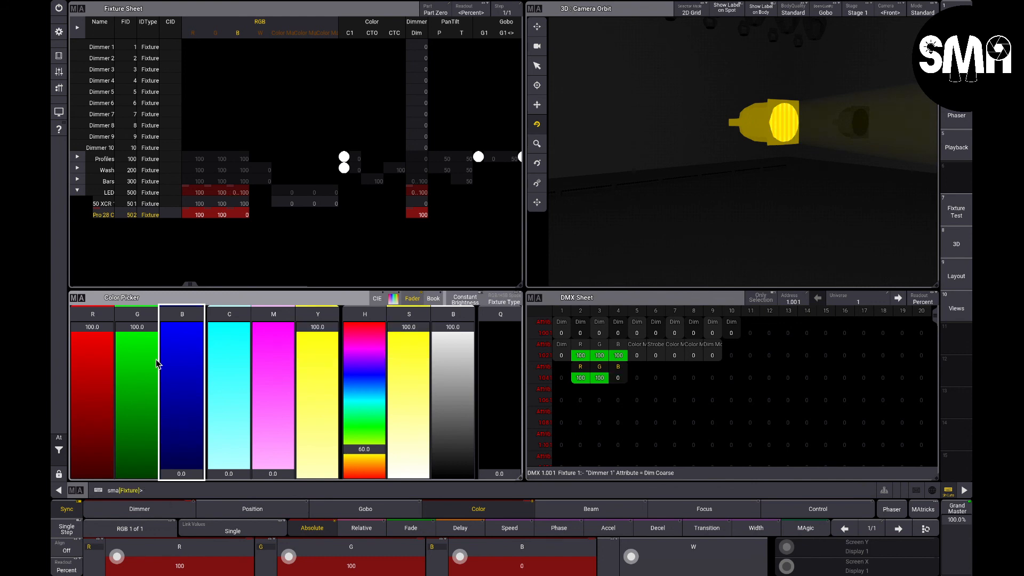
left_click_drag(141, 327, 142, 480)
Step: Test the virtual dimmer on the fixture's red output, finishing with the dimmer at 100 percent
left_click(136, 513)
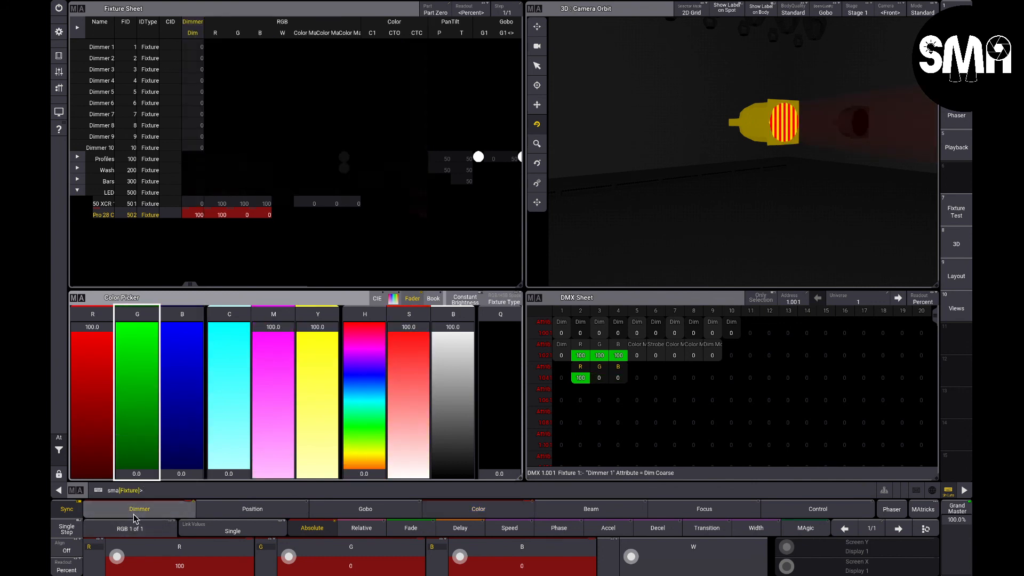
mouse_move(116, 555)
left_mouse_down()
mouse_move(101, 570)
mouse_move(138, 560)
mouse_move(108, 561)
mouse_move(135, 549)
mouse_move(137, 566)
mouse_move(126, 568)
mouse_move(131, 558)
mouse_move(96, 552)
mouse_move(124, 565)
mouse_move(133, 554)
mouse_move(113, 560)
mouse_move(139, 569)
mouse_move(122, 555)
mouse_move(139, 536)
mouse_move(130, 534)
mouse_move(155, 525)
left_mouse_up()
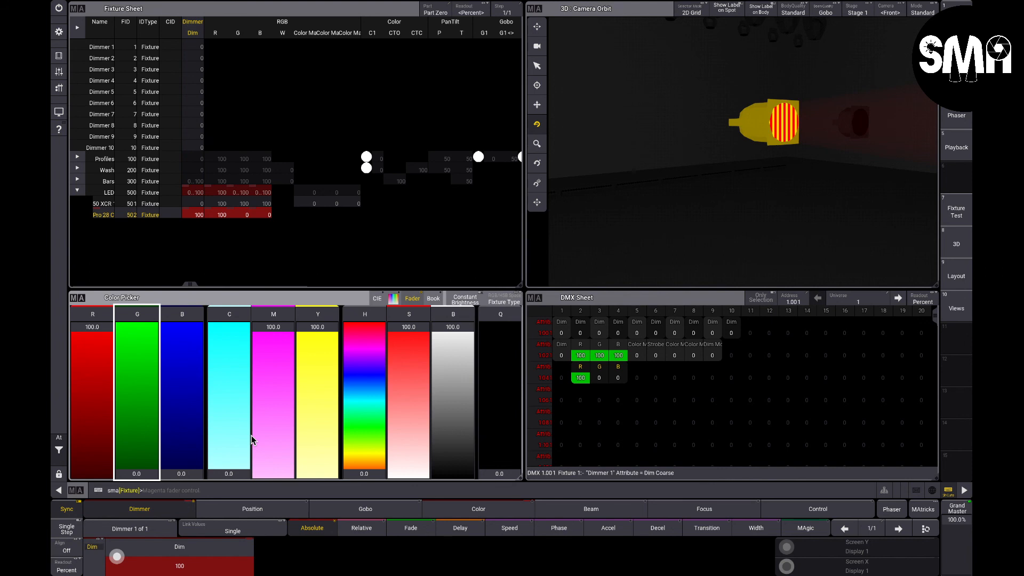
Step: Clear the fixture selection and test how the fixture responds to the Grand Master
key("BackSpace")
key("BackSpace")
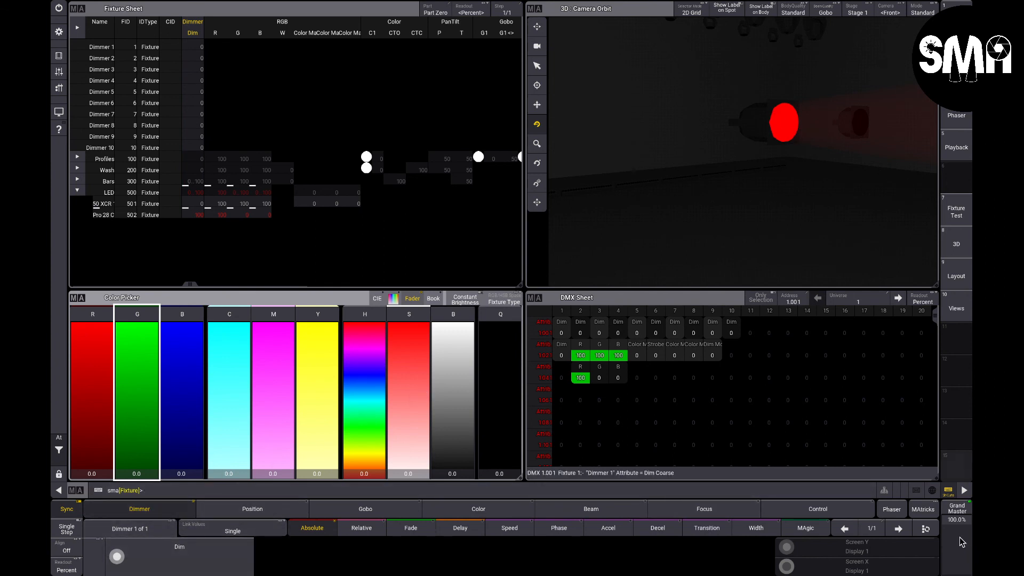
left_click_drag(956, 554, 963, 469)
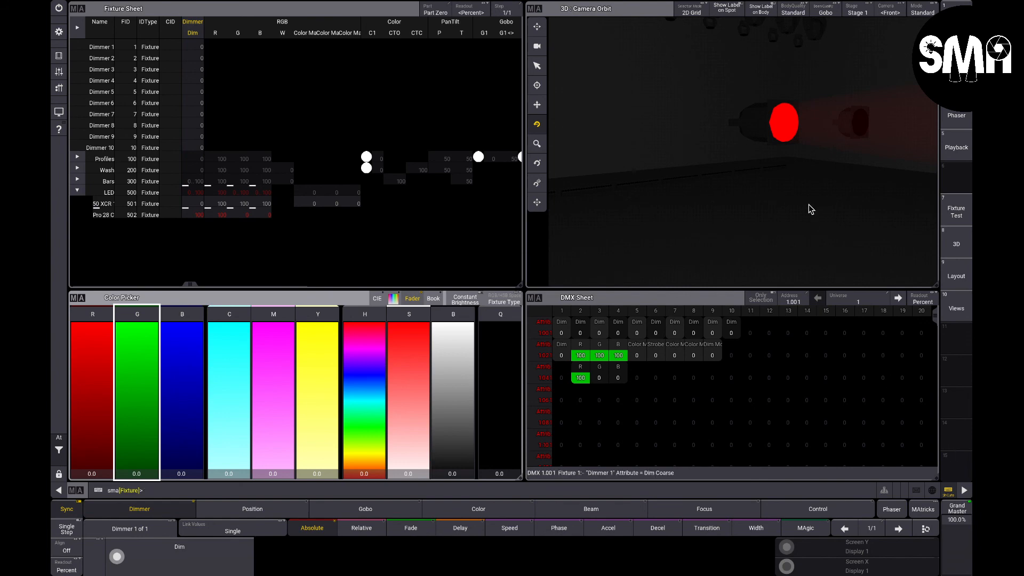
Step: Switch to the GDTF Builder and set React to Master to Grand for the ARC1 mode's Beam_Dimmer channel
key("ctrl+Left")
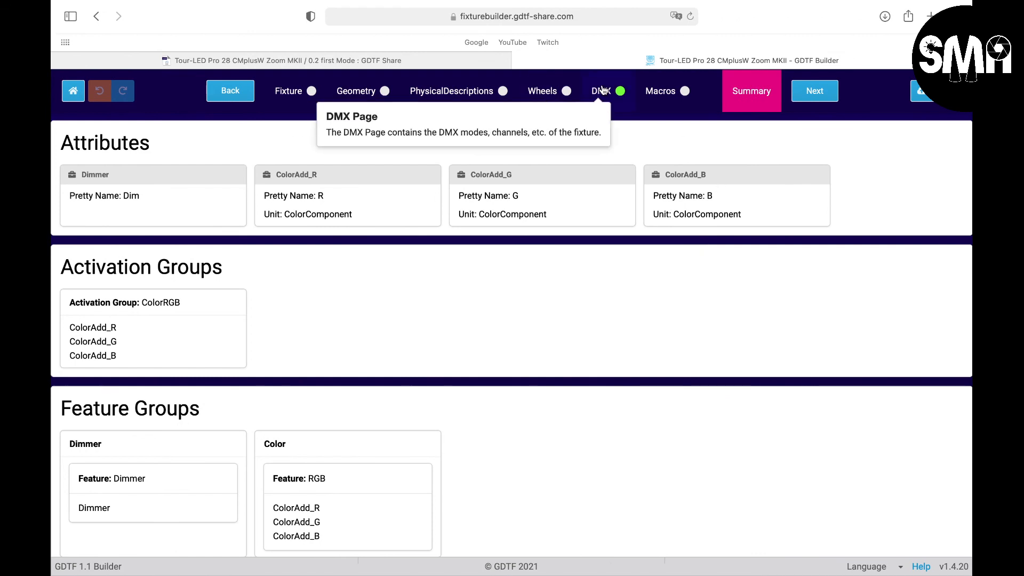
left_click(602, 90)
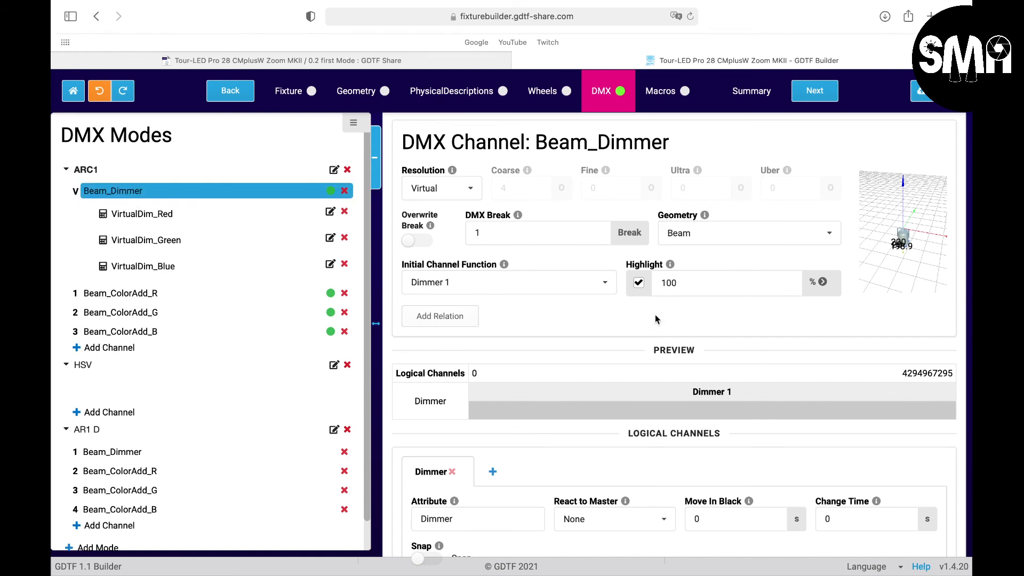
mouse_move(631, 388)
scroll(638, 488, "down", 5)
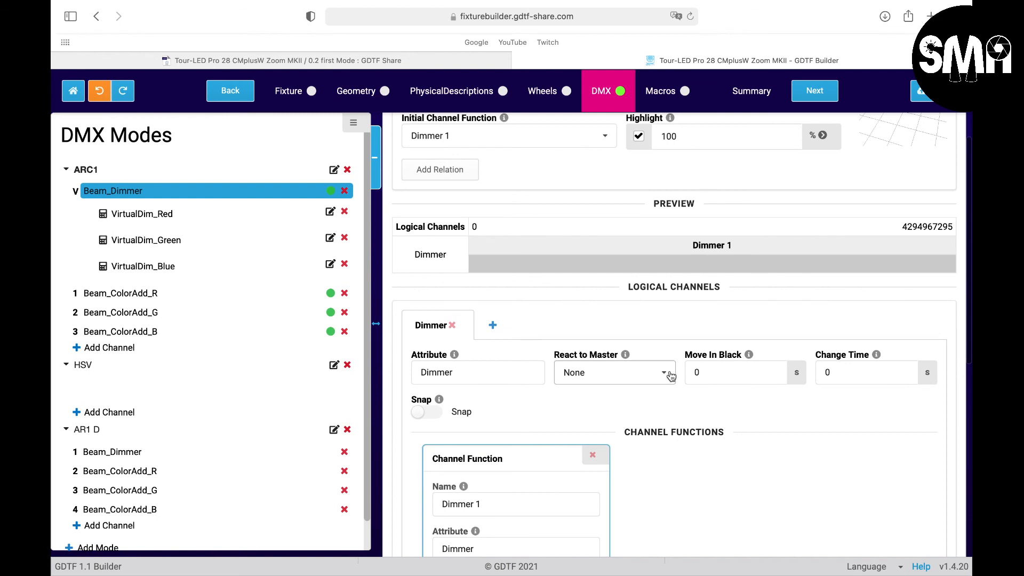
left_click(664, 375)
left_click(594, 414)
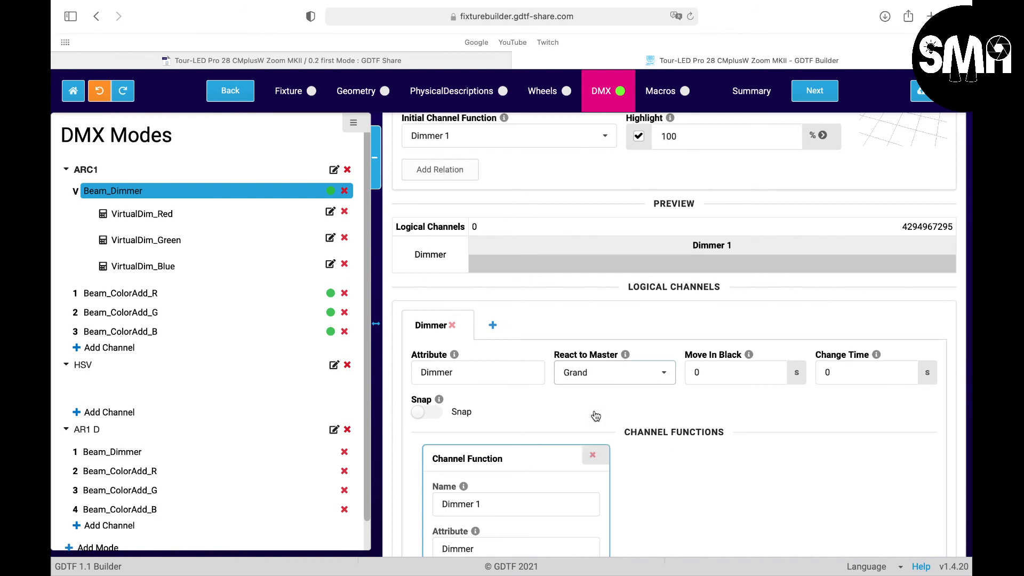